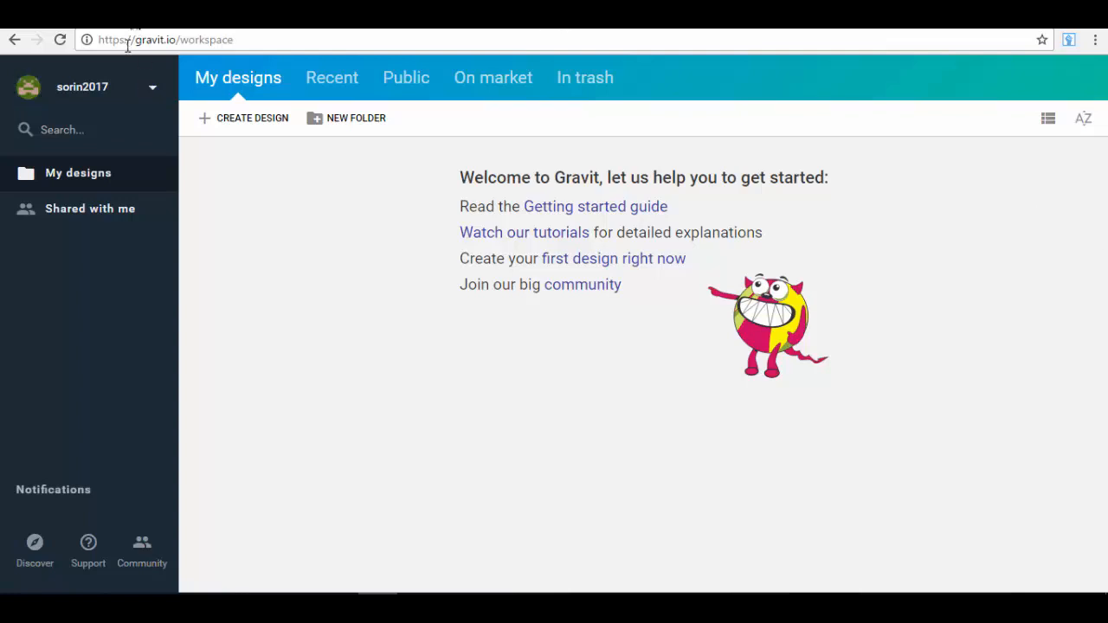
Step: Look through the workspace's Recent, Public, On market and In trash sections, and return to My designs
{"action": "left_click_drag", "start_coordinate": [136, 45], "coordinate": [175, 44]}
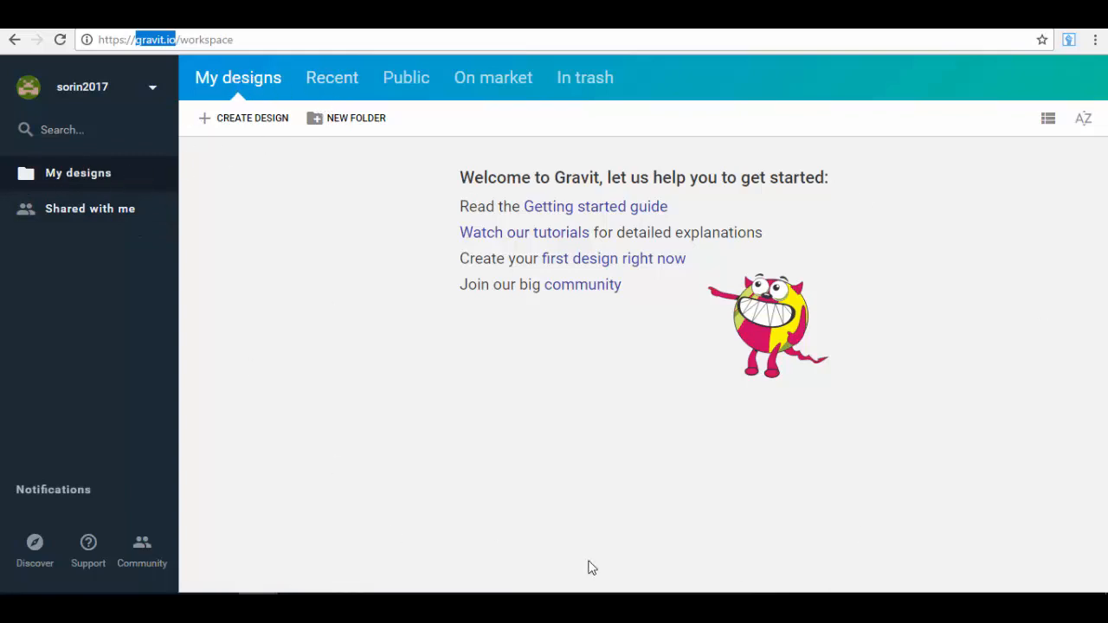
{"action": "left_click", "coordinate": [334, 87]}
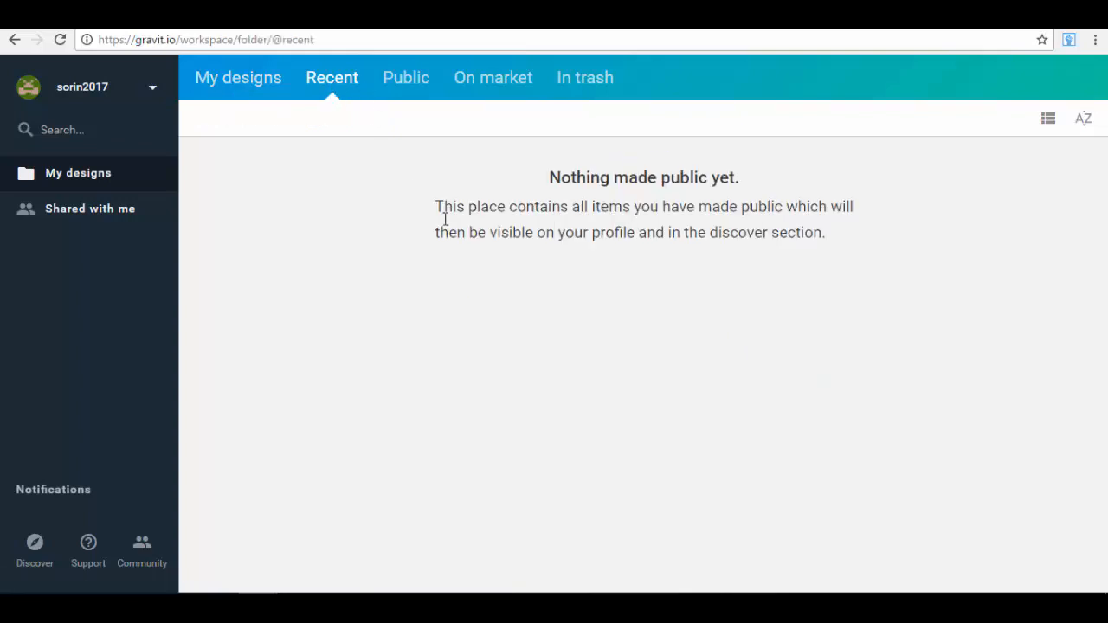
{"action": "left_click", "coordinate": [424, 79]}
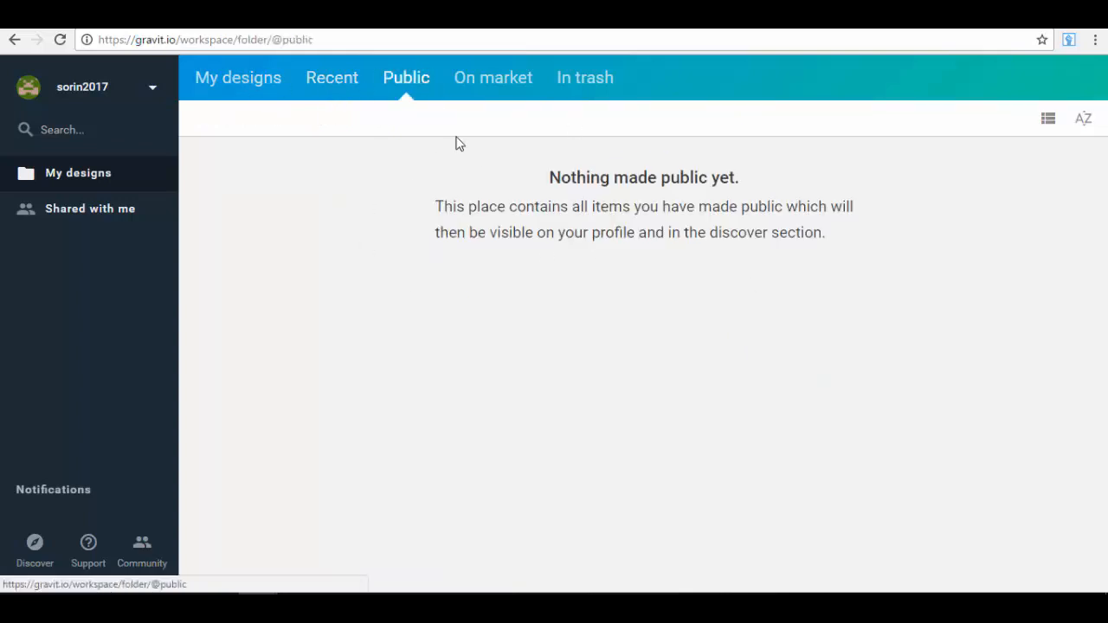
{"action": "left_click", "coordinate": [518, 93]}
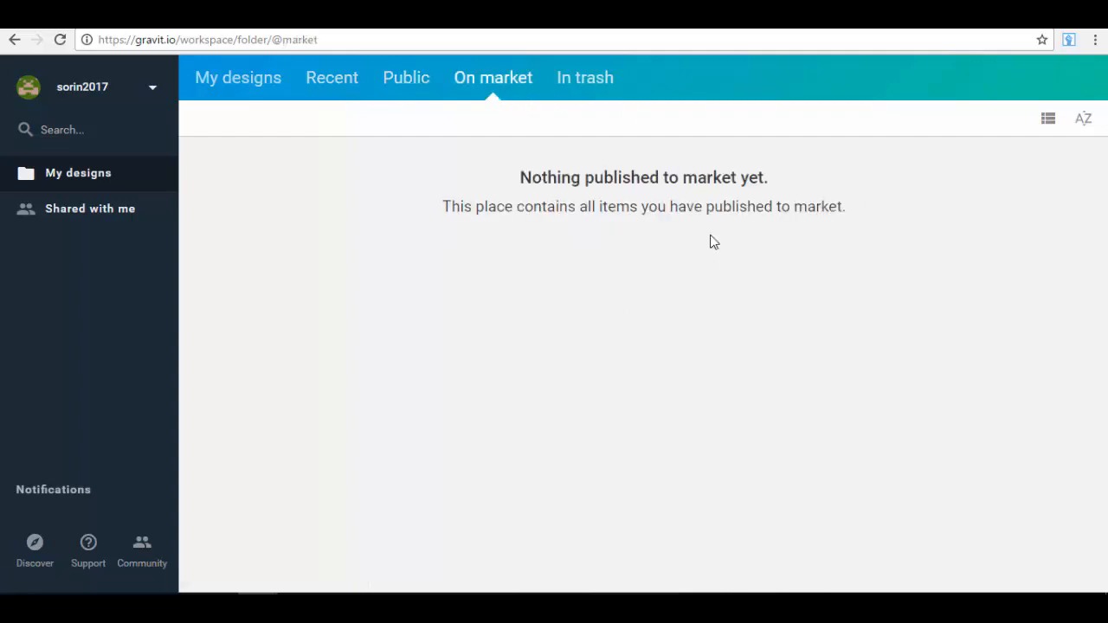
{"action": "left_click", "coordinate": [597, 95]}
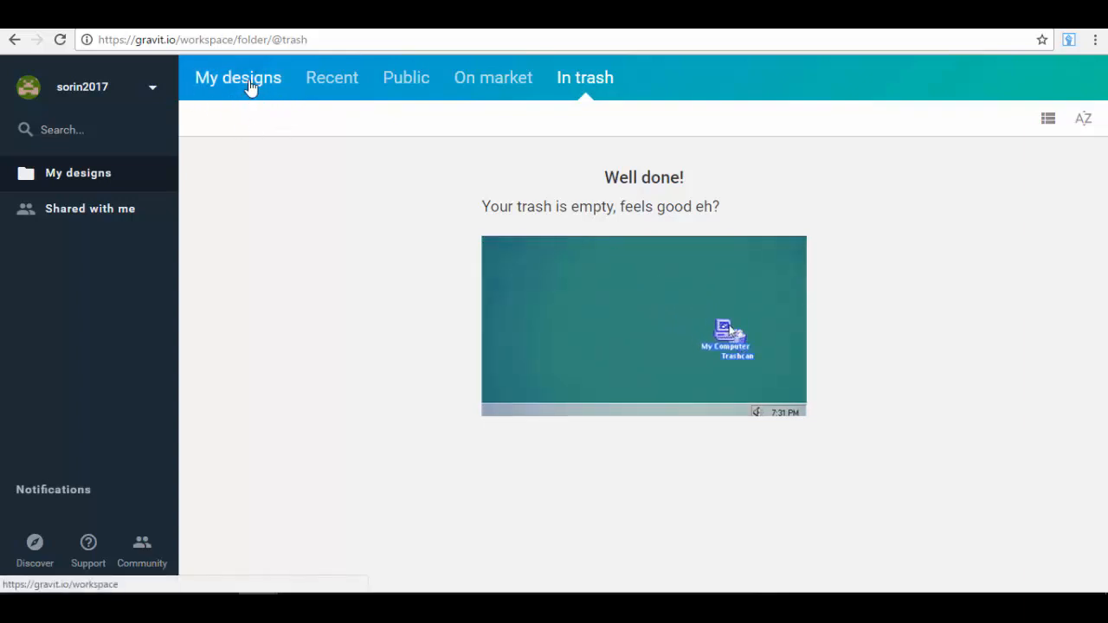
{"action": "left_click", "coordinate": [247, 87]}
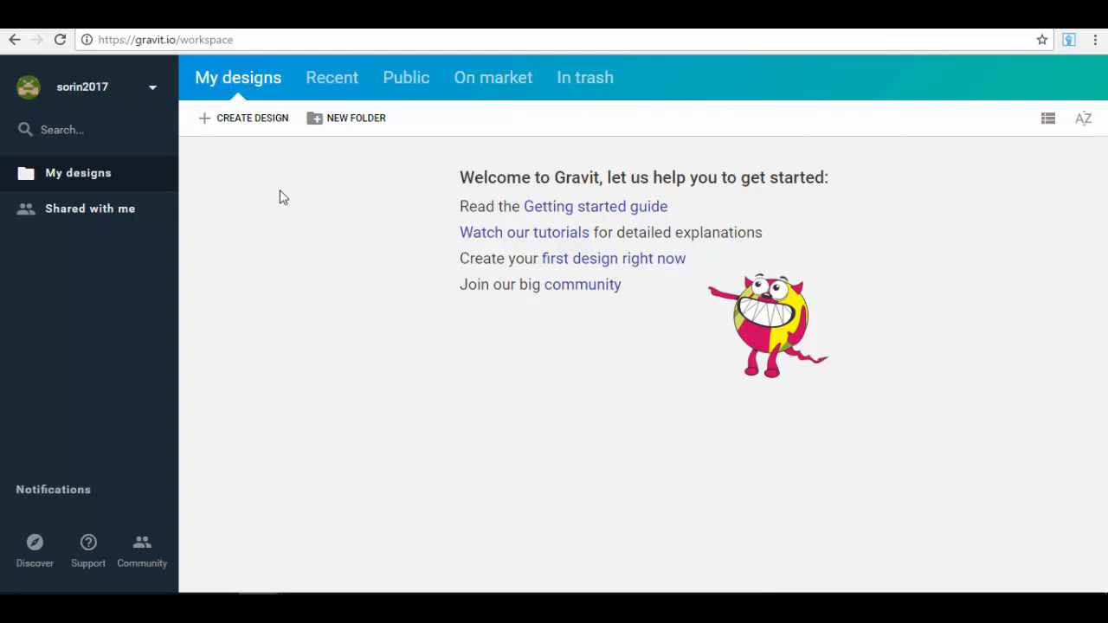
Step: Start a new design and show the available templates sorted by most liked
{"action": "left_click", "coordinate": [263, 131]}
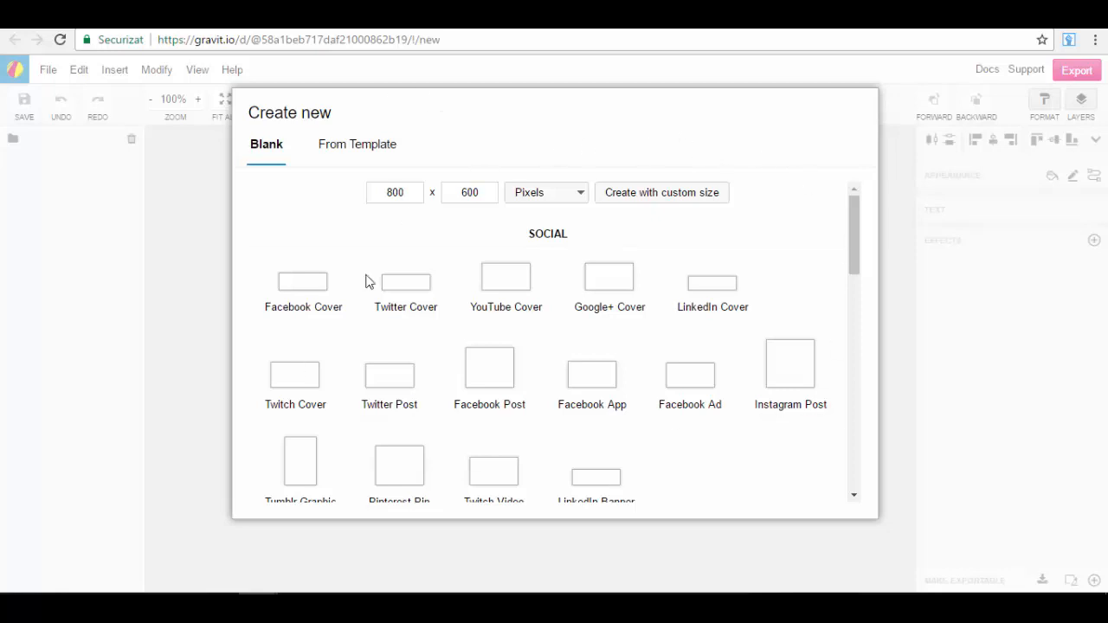
{"action": "left_click_drag", "start_coordinate": [854, 226], "coordinate": [833, 191]}
{"action": "left_click", "coordinate": [358, 163]}
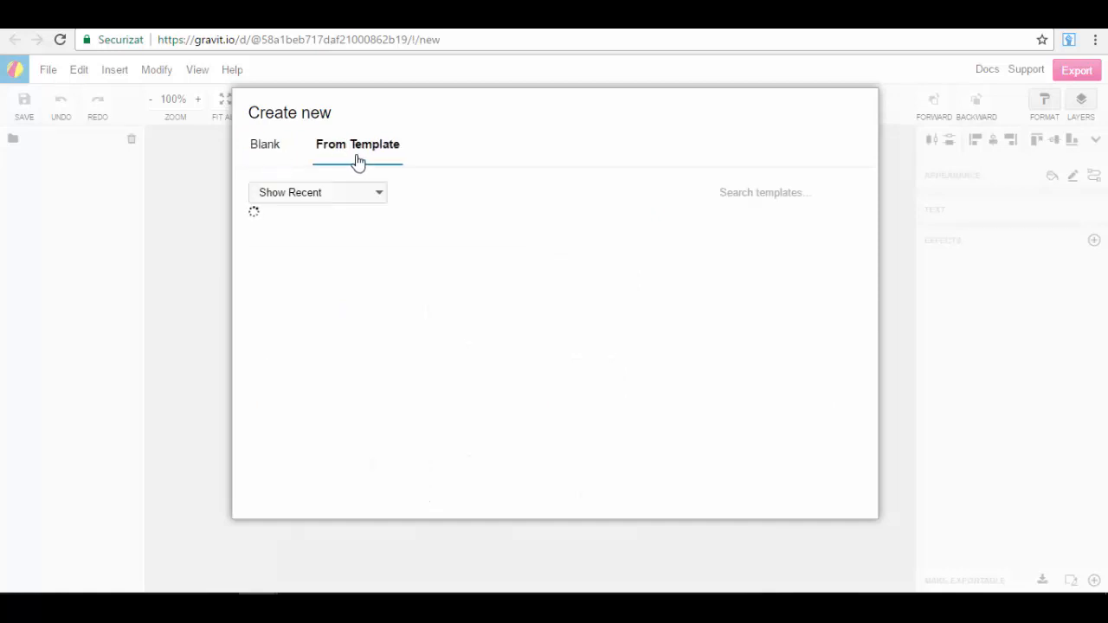
{"action": "left_click", "coordinate": [326, 194]}
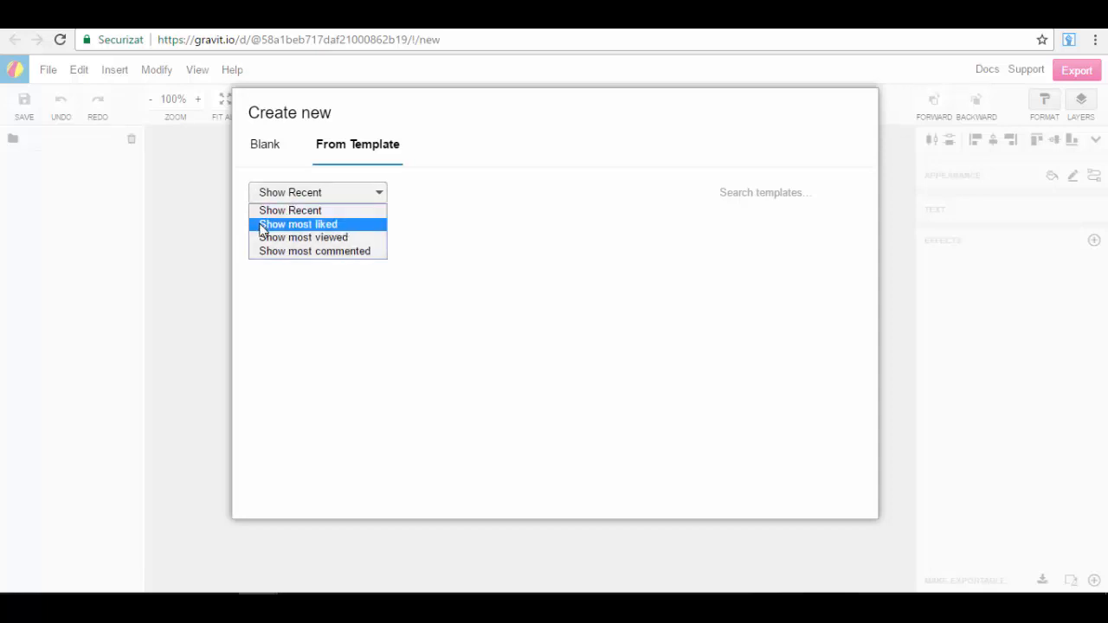
{"action": "left_click", "coordinate": [361, 233]}
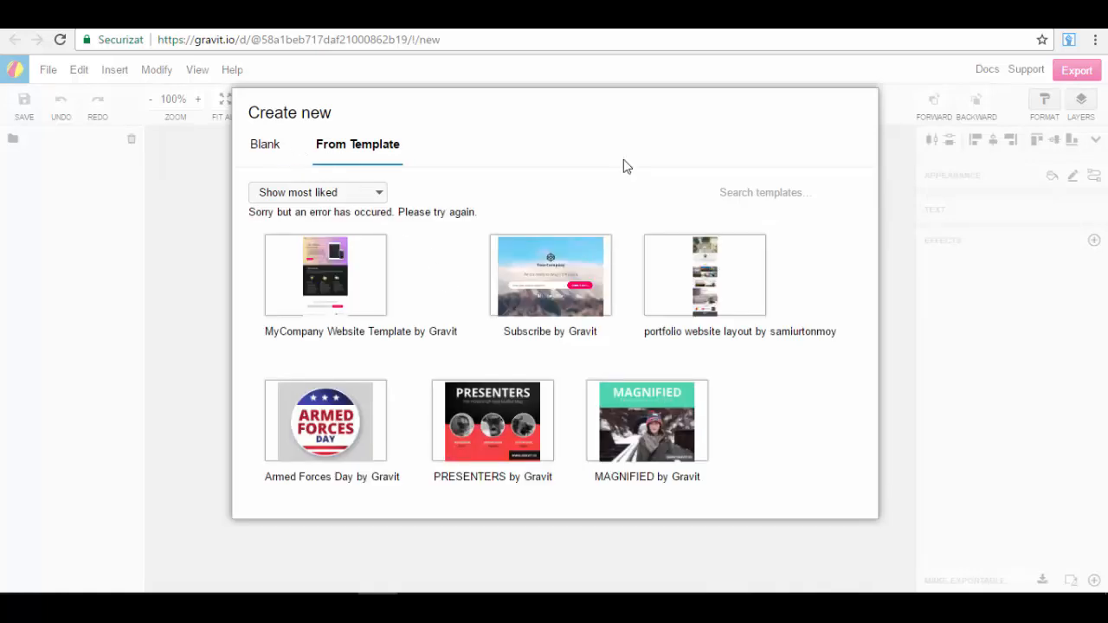
Step: Examine the most-liked templates, including the website layouts, social media posts, Facebook covers, business cards and device mockups
{"action": "scroll", "coordinate": [413, 297], "scroll_direction": "down", "scroll_amount": 1}
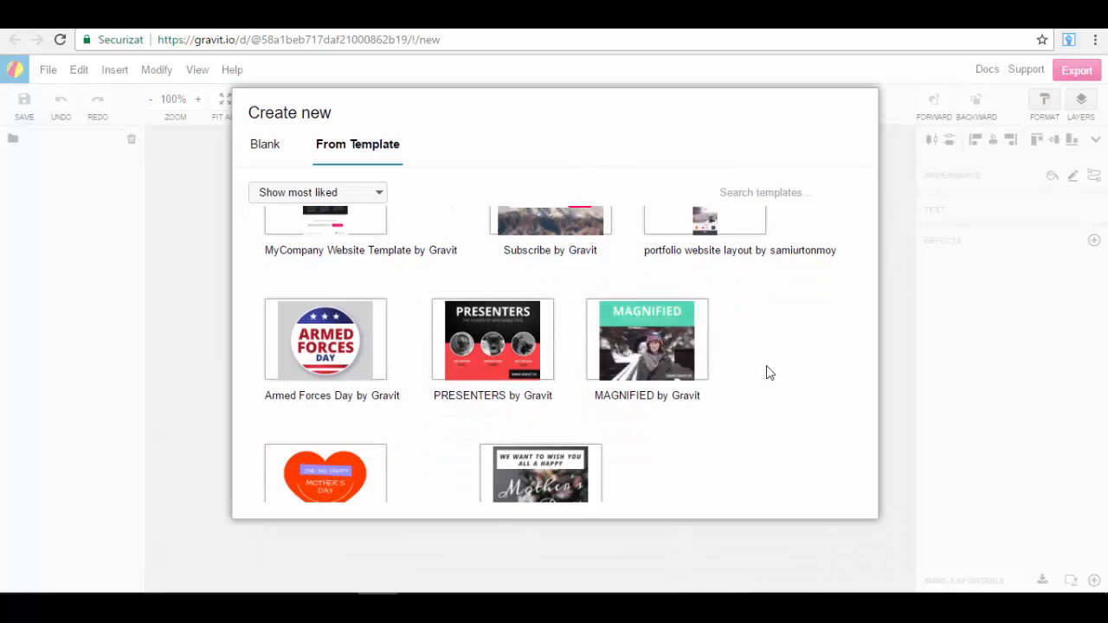
{"action": "scroll", "coordinate": [770, 372], "scroll_direction": "down", "scroll_amount": 3}
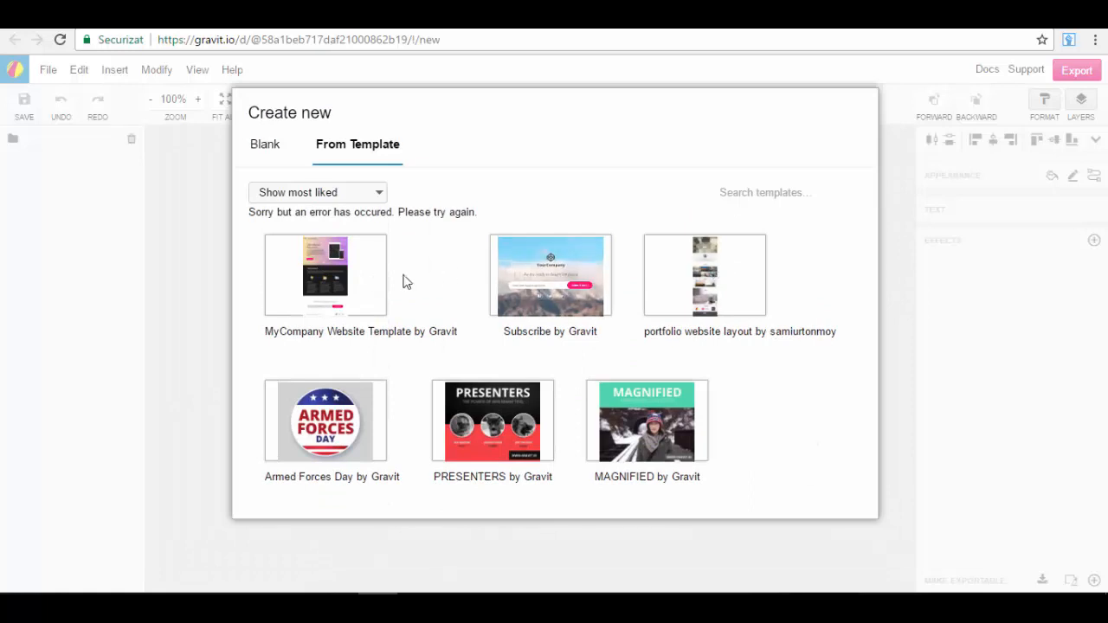
{"action": "mouse_move", "coordinate": [333, 314]}
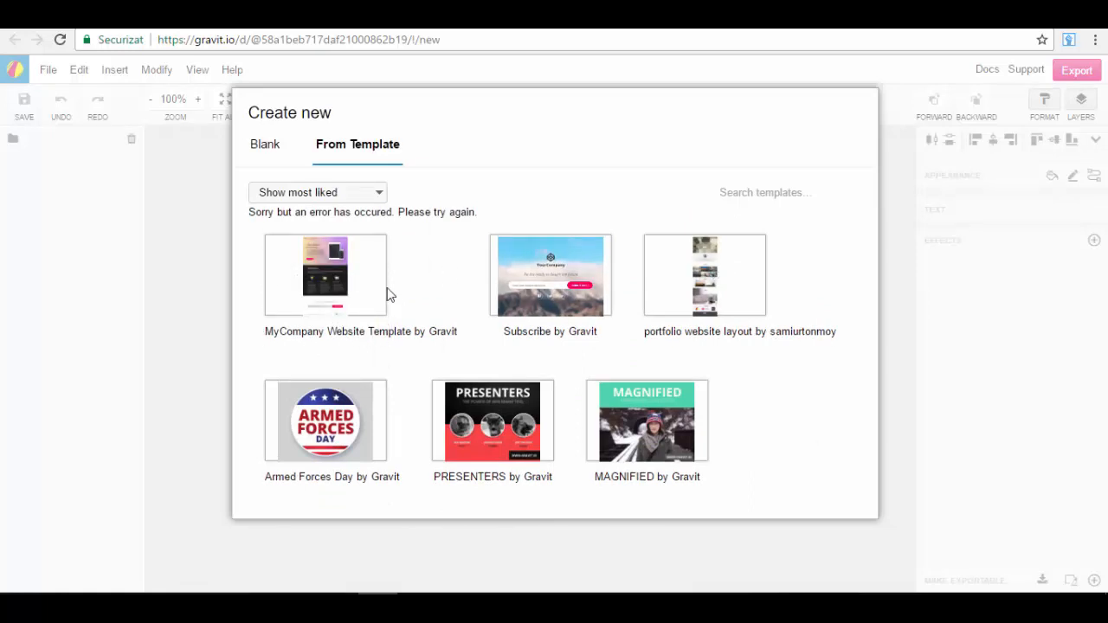
{"action": "mouse_move", "coordinate": [574, 279]}
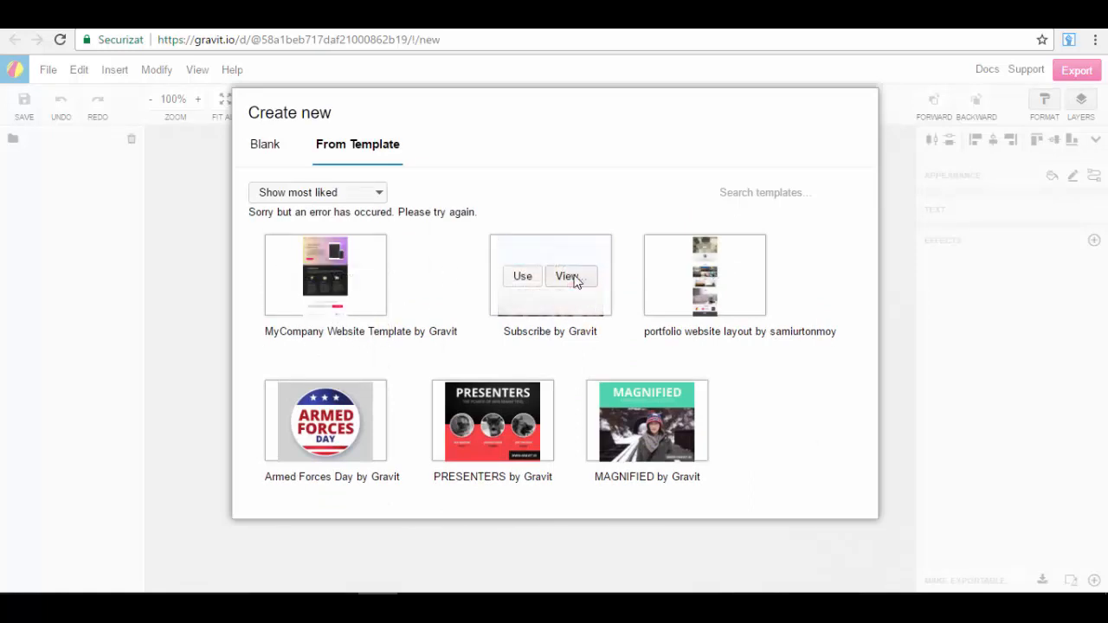
{"action": "mouse_move", "coordinate": [740, 318]}
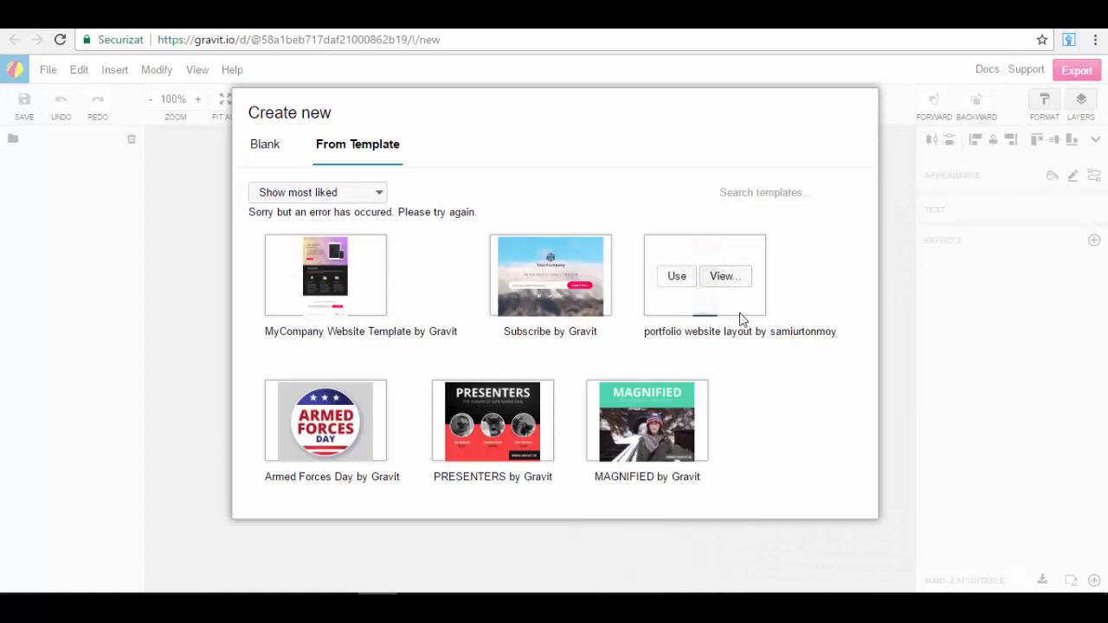
{"action": "scroll", "coordinate": [749, 279], "scroll_direction": "down", "scroll_amount": 2}
{"action": "scroll", "coordinate": [764, 280], "scroll_direction": "up", "scroll_amount": 2}
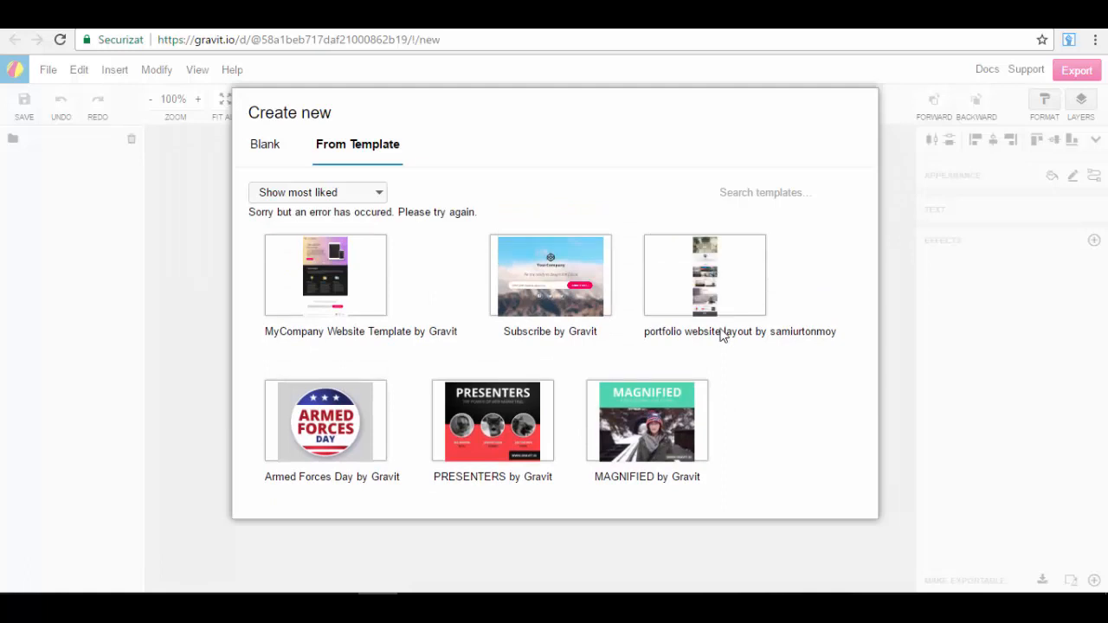
{"action": "scroll", "coordinate": [751, 329], "scroll_direction": "down", "scroll_amount": 3}
{"action": "scroll", "coordinate": [744, 301], "scroll_direction": "down", "scroll_amount": 2}
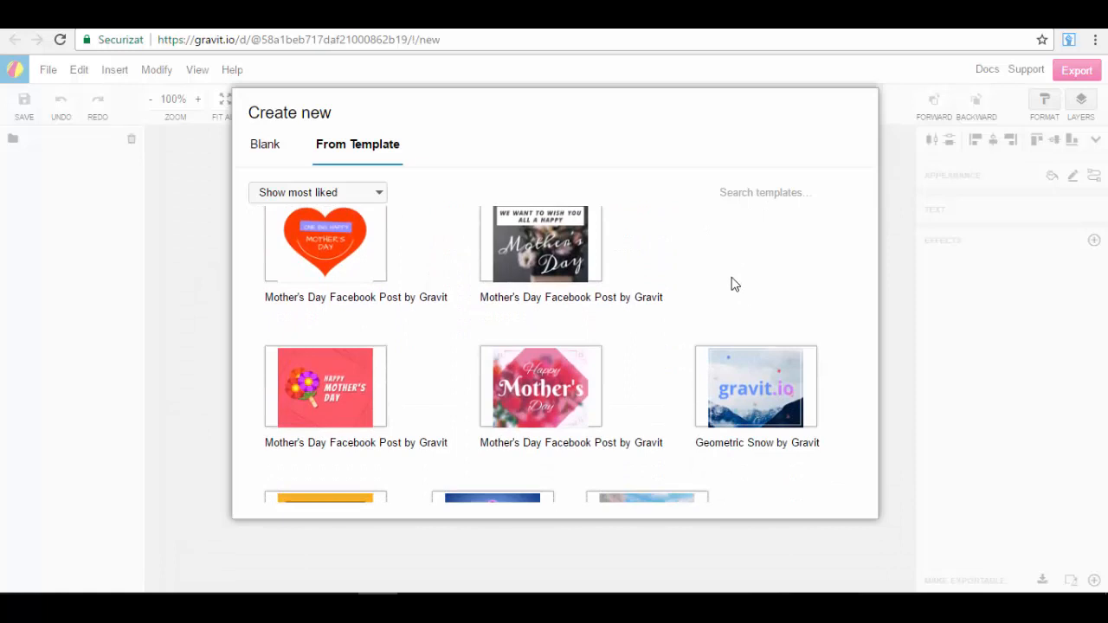
{"action": "scroll", "coordinate": [702, 268], "scroll_direction": "down", "scroll_amount": 2}
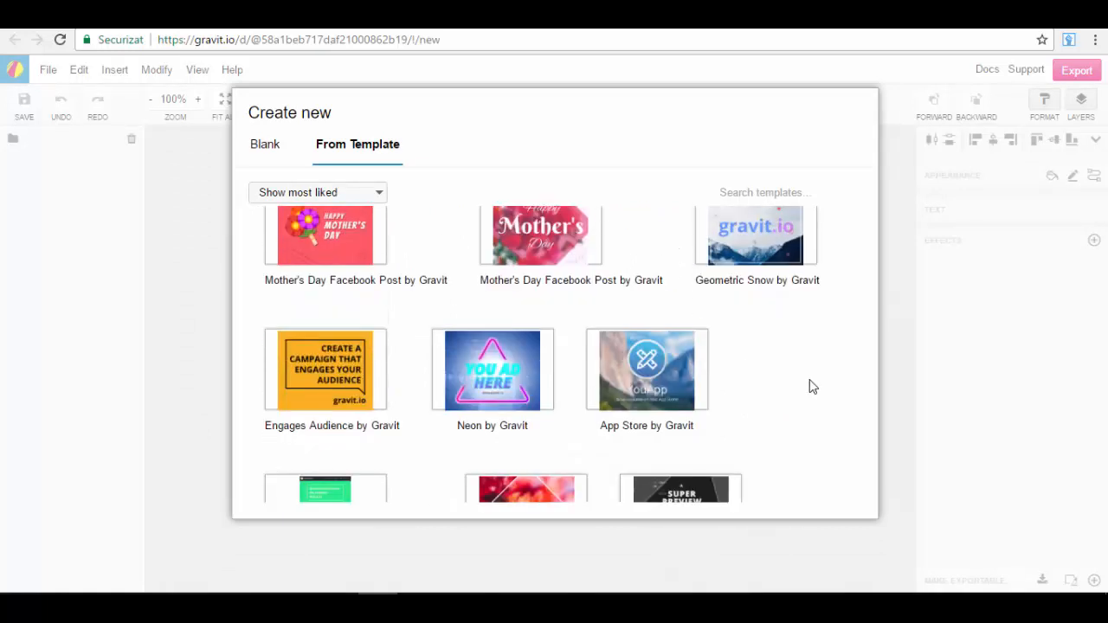
{"action": "scroll", "coordinate": [809, 387], "scroll_direction": "down", "scroll_amount": 2}
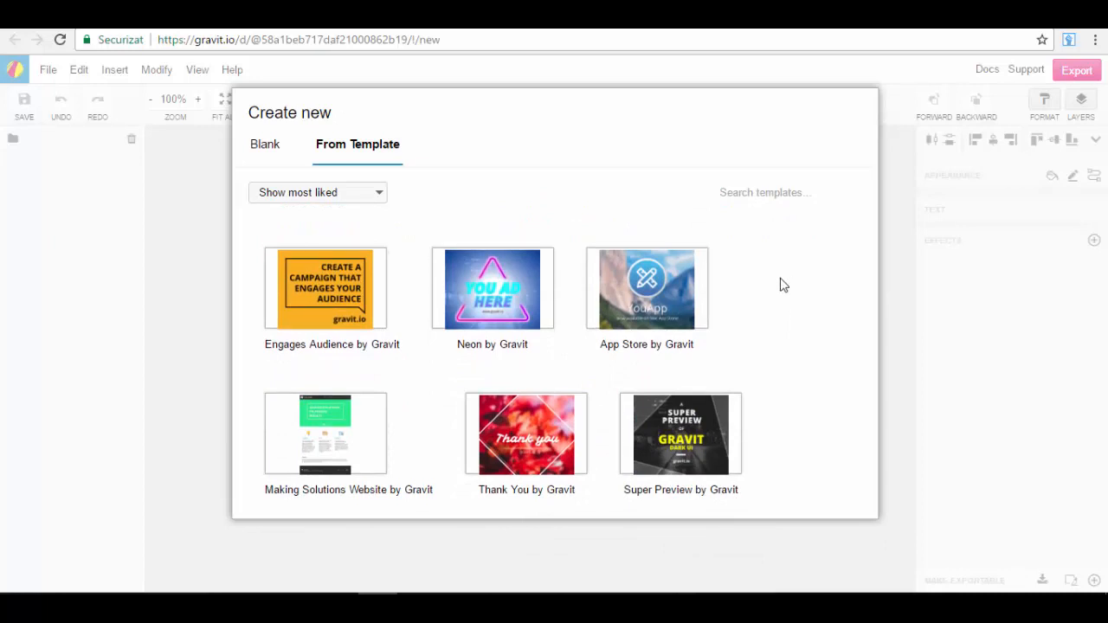
{"action": "scroll", "coordinate": [779, 285], "scroll_direction": "up", "scroll_amount": 1}
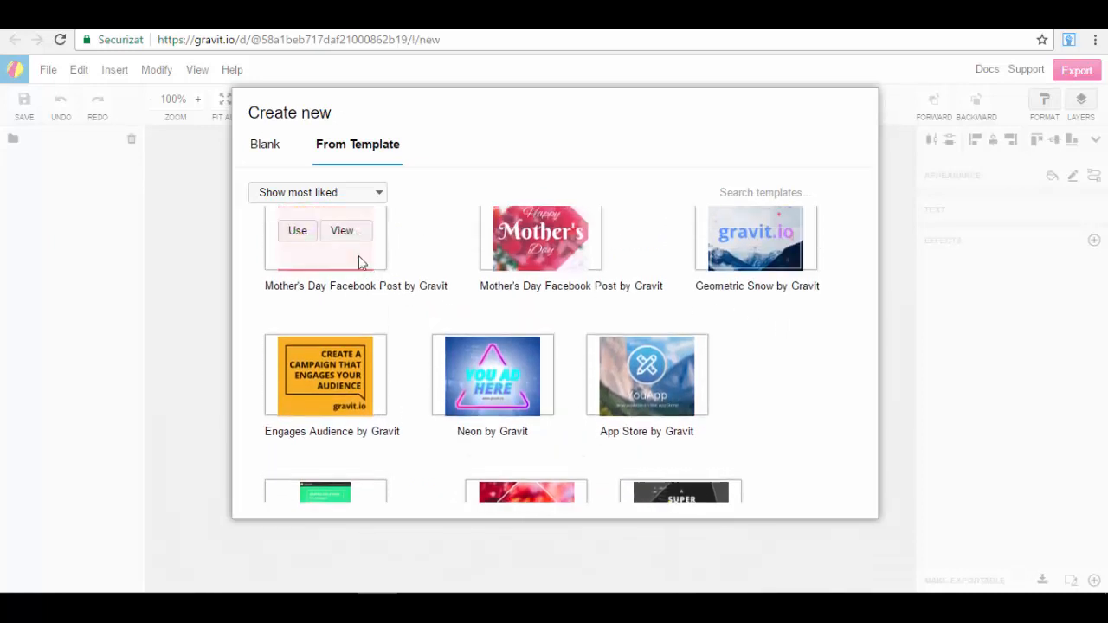
{"action": "scroll", "coordinate": [350, 275], "scroll_direction": "up", "scroll_amount": 1}
{"action": "scroll", "coordinate": [390, 299], "scroll_direction": "down", "scroll_amount": 2}
{"action": "scroll", "coordinate": [707, 329], "scroll_direction": "down", "scroll_amount": 4}
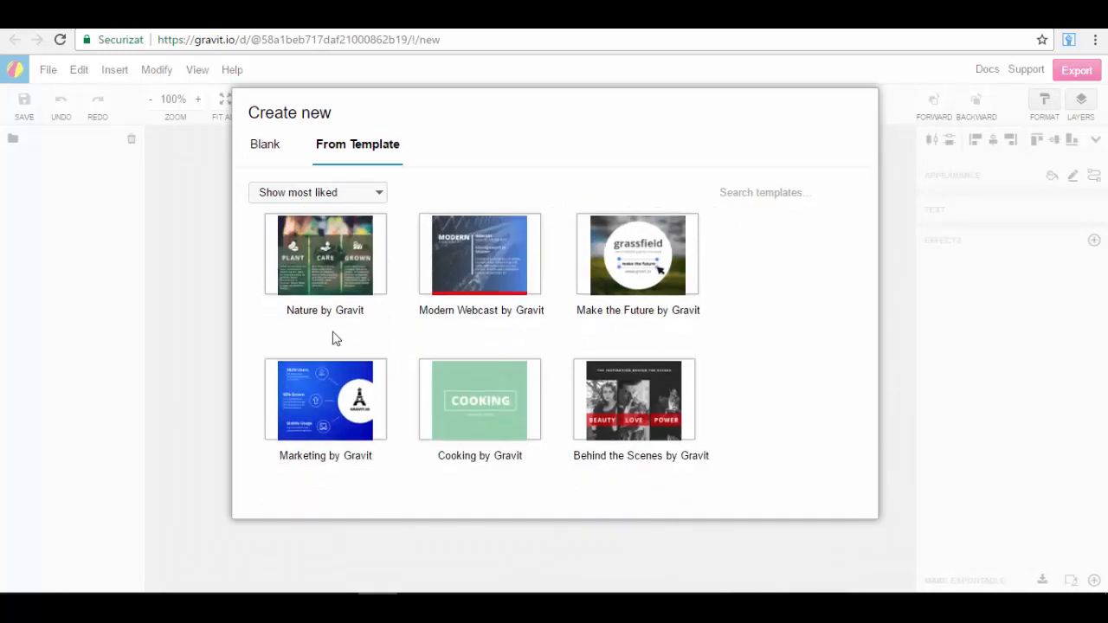
{"action": "scroll", "coordinate": [360, 326], "scroll_direction": "down", "scroll_amount": 1}
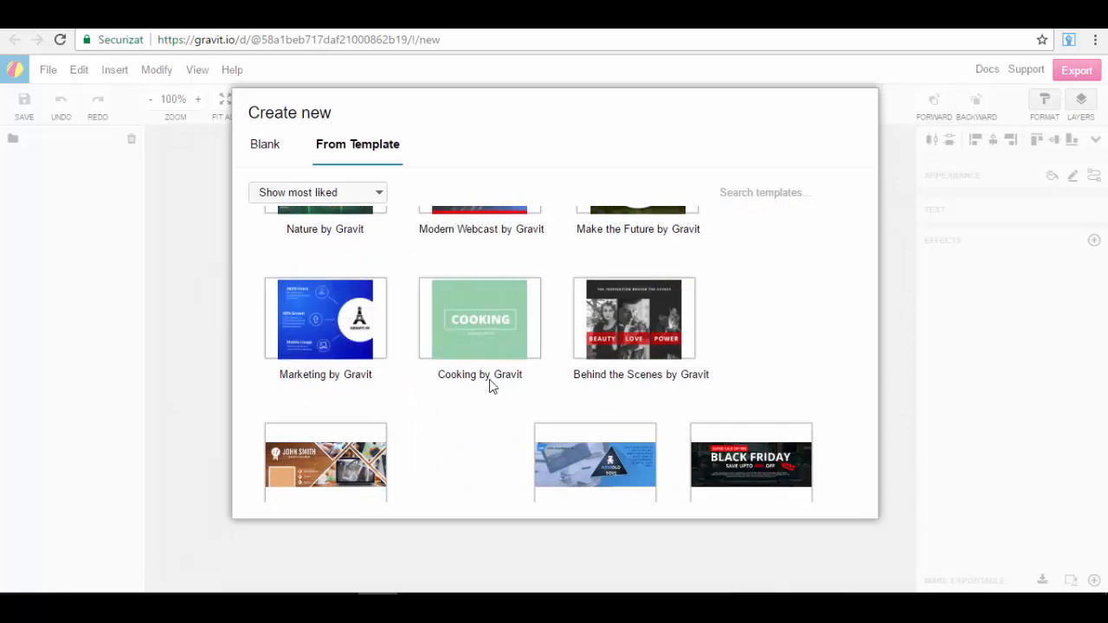
{"action": "scroll", "coordinate": [629, 383], "scroll_direction": "down", "scroll_amount": 2}
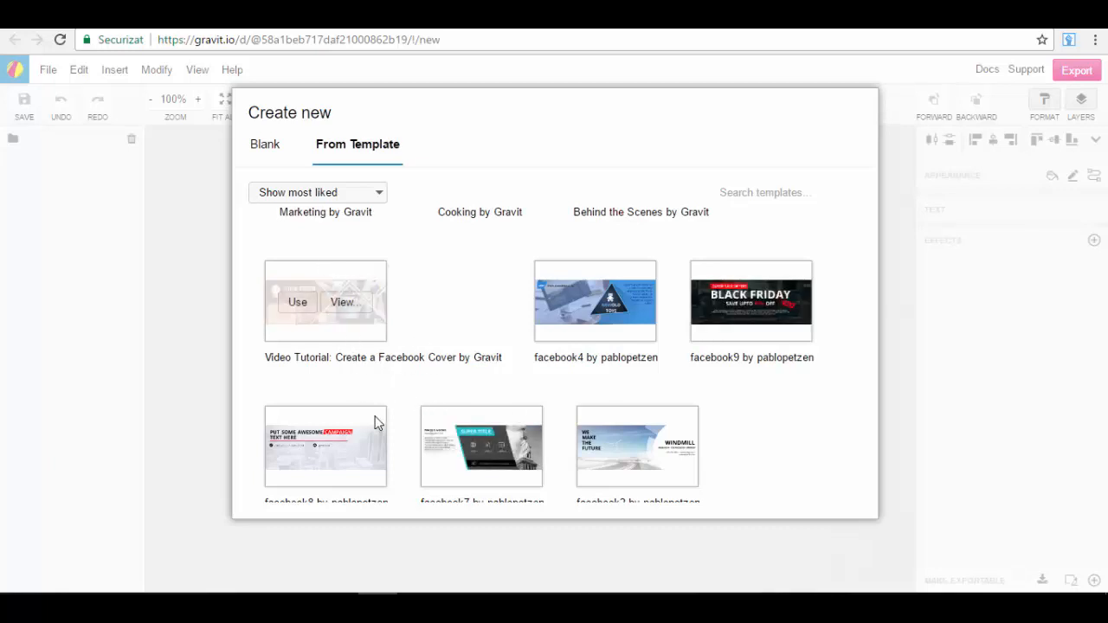
{"action": "scroll", "coordinate": [381, 378], "scroll_direction": "down", "scroll_amount": 2}
{"action": "scroll", "coordinate": [422, 462], "scroll_direction": "down", "scroll_amount": 2}
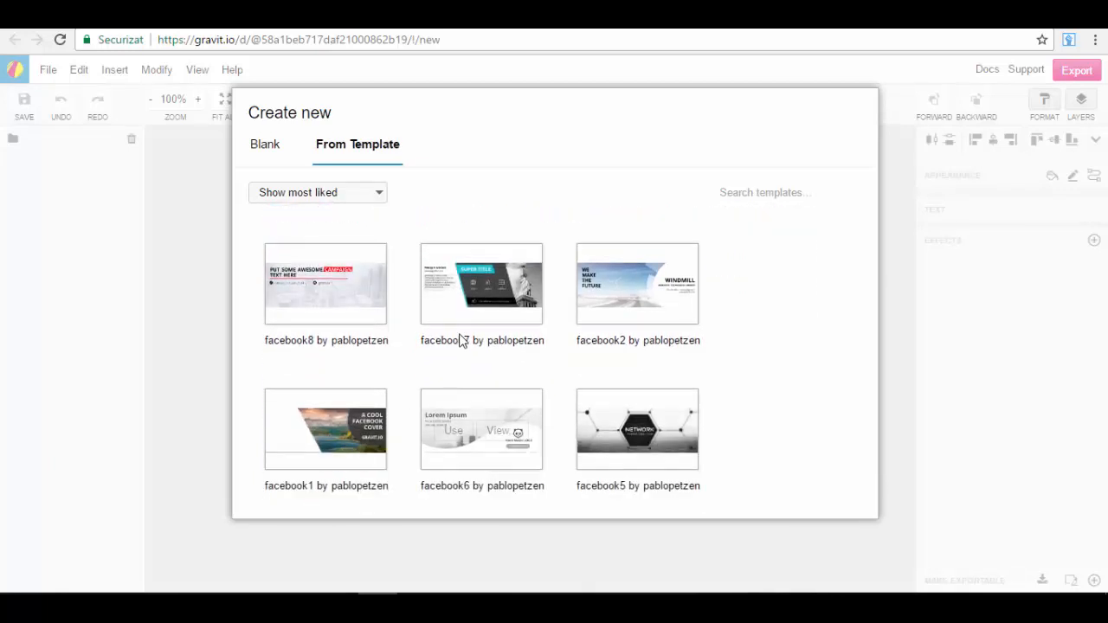
{"action": "scroll", "coordinate": [618, 294], "scroll_direction": "down", "scroll_amount": 4}
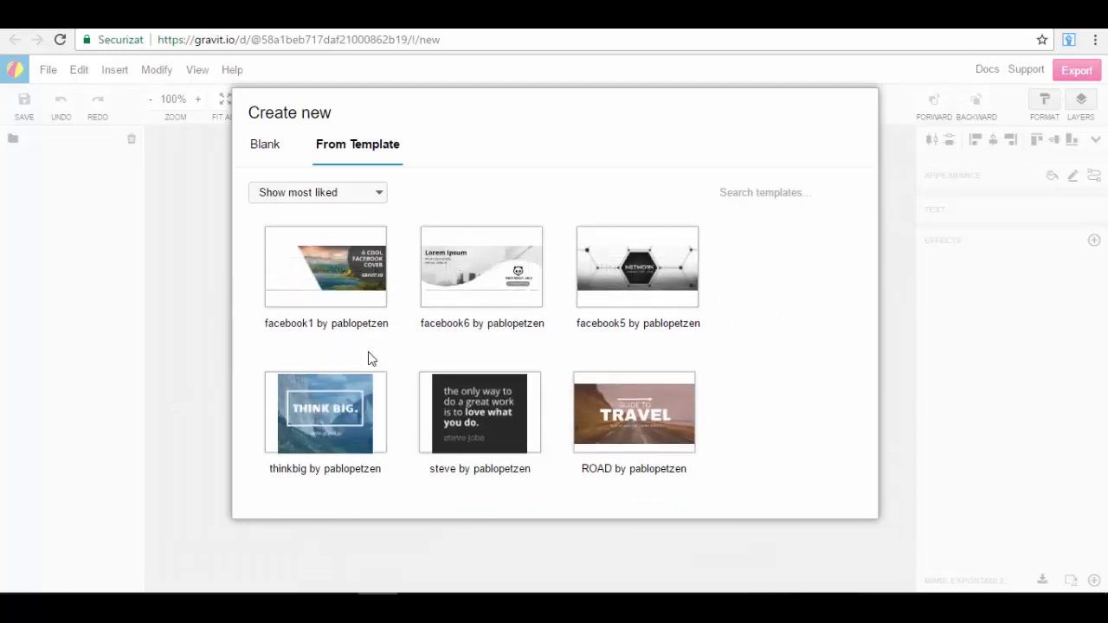
{"action": "scroll", "coordinate": [397, 353], "scroll_direction": "down", "scroll_amount": 3}
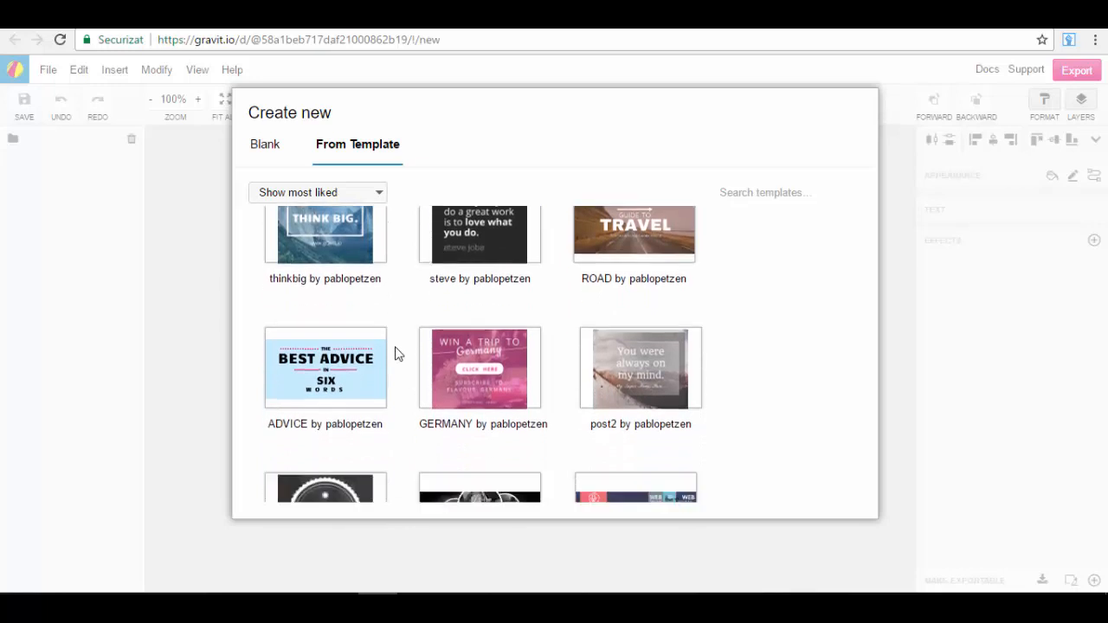
{"action": "scroll", "coordinate": [396, 353], "scroll_direction": "down", "scroll_amount": 3}
{"action": "scroll", "coordinate": [460, 332], "scroll_direction": "up", "scroll_amount": 1}
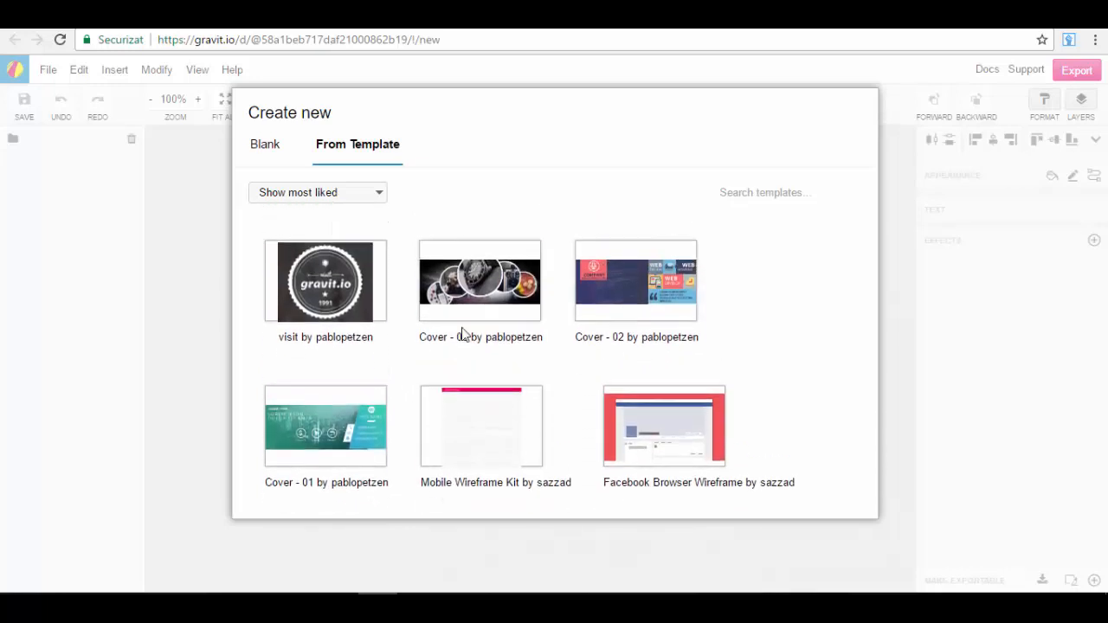
{"action": "scroll", "coordinate": [480, 355], "scroll_direction": "down", "scroll_amount": 1}
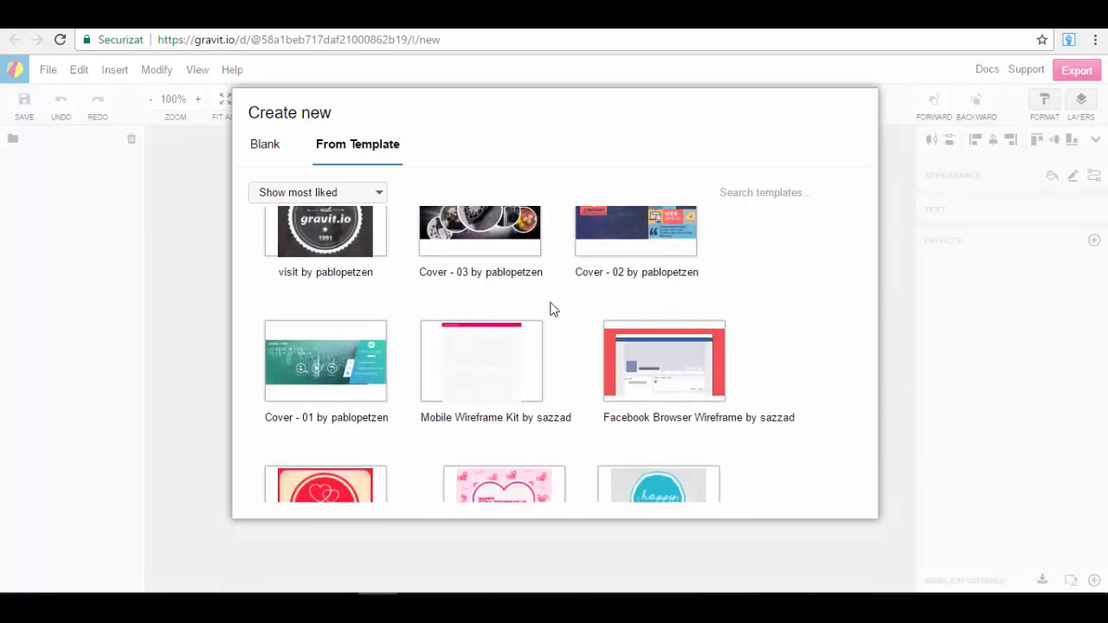
{"action": "scroll", "coordinate": [542, 353], "scroll_direction": "up", "scroll_amount": 1}
{"action": "scroll", "coordinate": [546, 374], "scroll_direction": "down", "scroll_amount": 2}
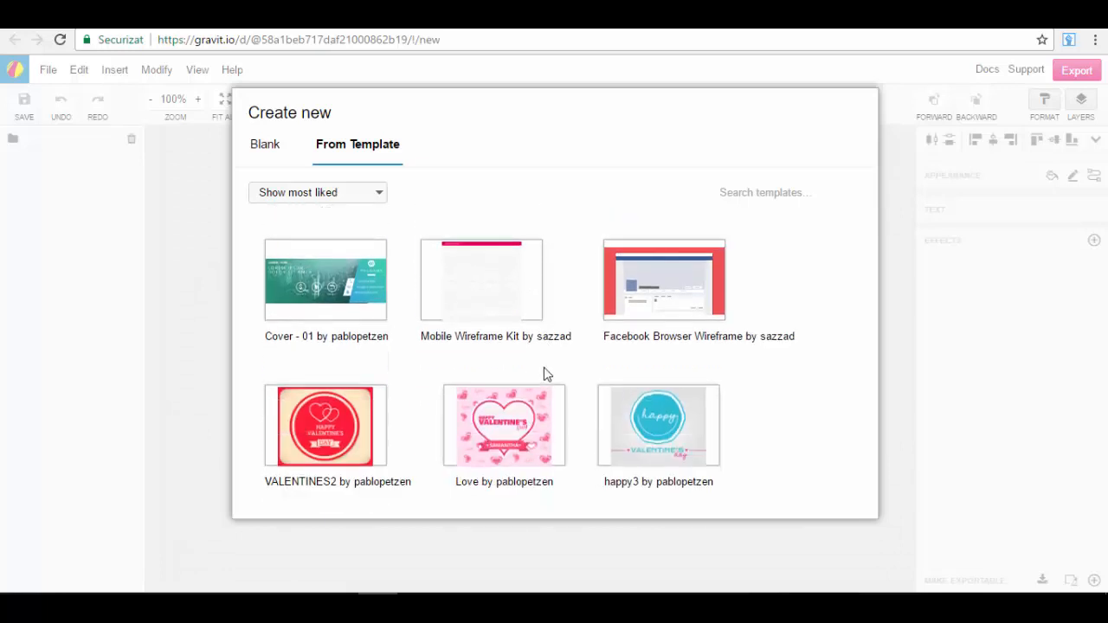
{"action": "scroll", "coordinate": [543, 371], "scroll_direction": "down", "scroll_amount": 1}
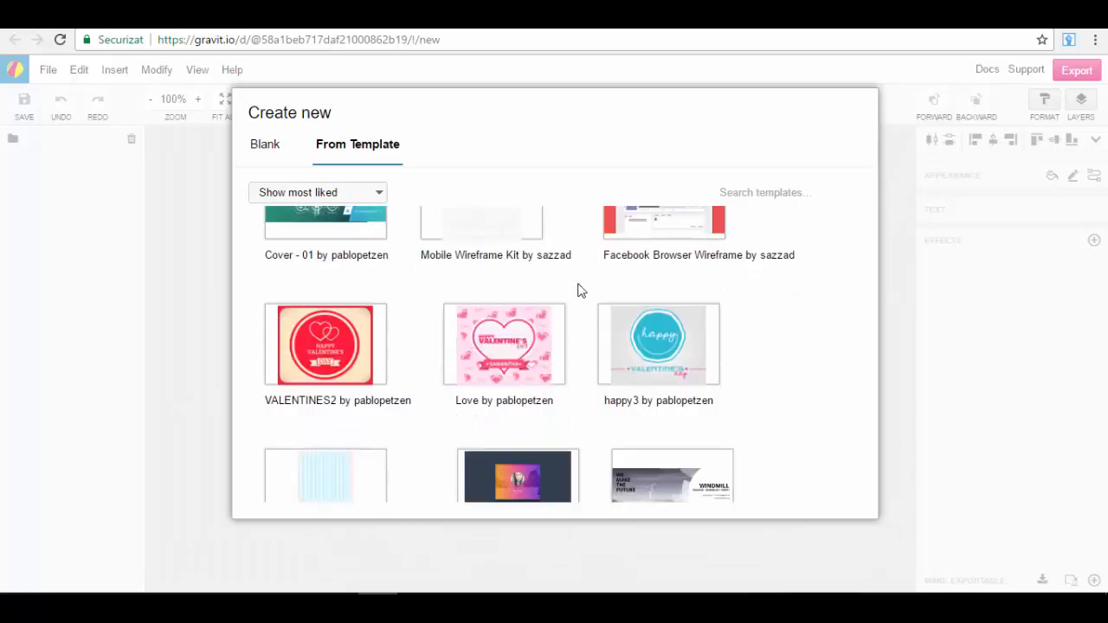
{"action": "scroll", "coordinate": [581, 294], "scroll_direction": "down", "scroll_amount": 3}
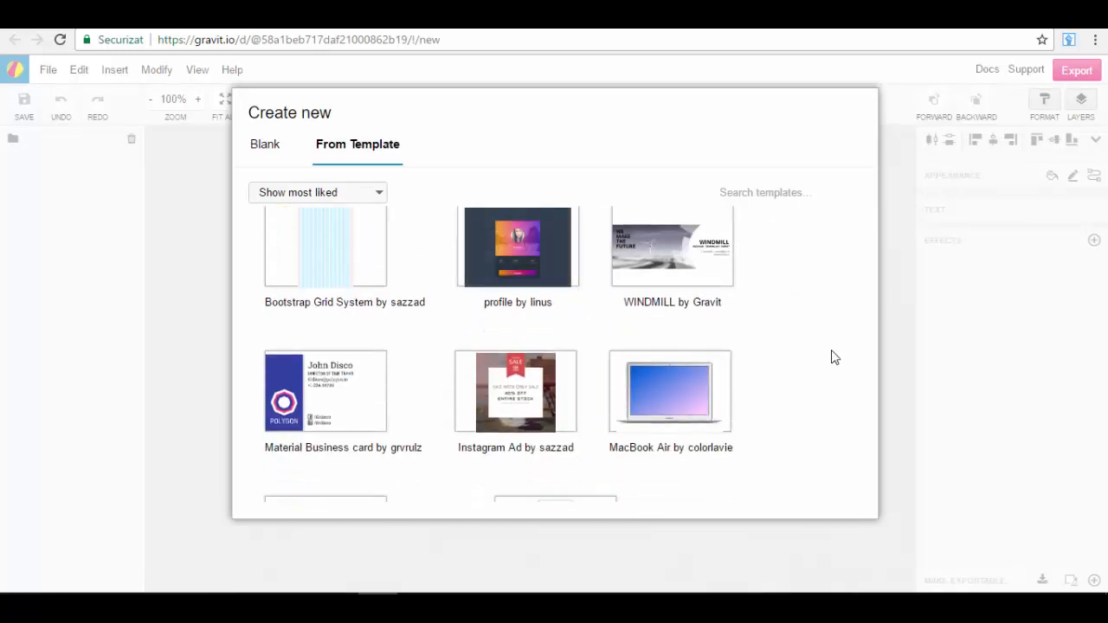
{"action": "scroll", "coordinate": [833, 357], "scroll_direction": "down", "scroll_amount": 1}
{"action": "mouse_move", "coordinate": [692, 324]}
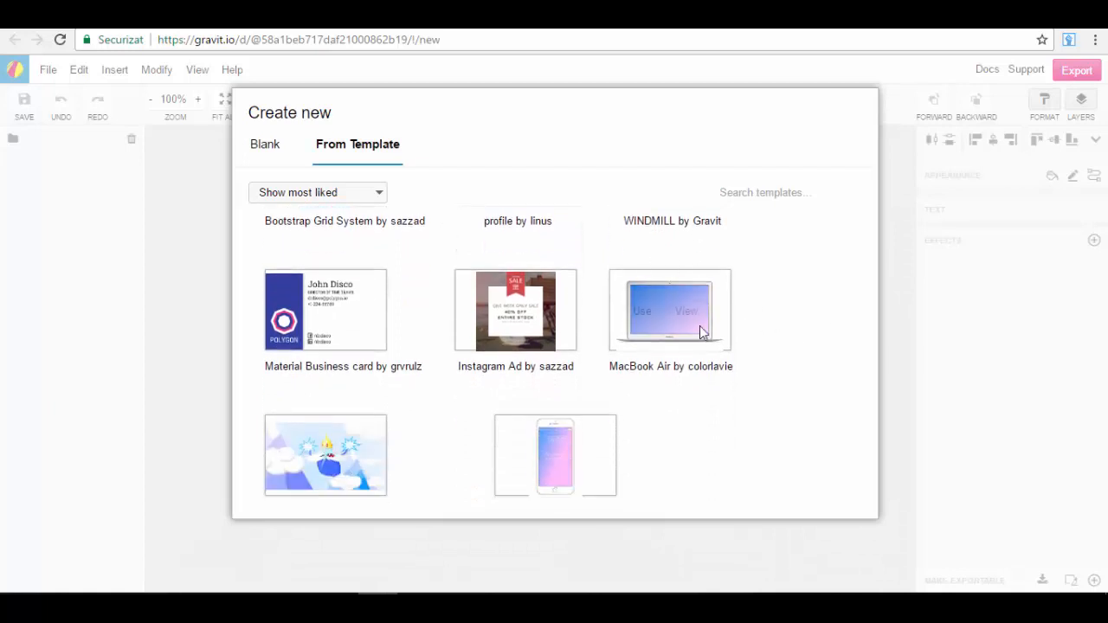
{"action": "scroll", "coordinate": [661, 350], "scroll_direction": "down", "scroll_amount": 3}
{"action": "scroll", "coordinate": [654, 294], "scroll_direction": "down", "scroll_amount": 2}
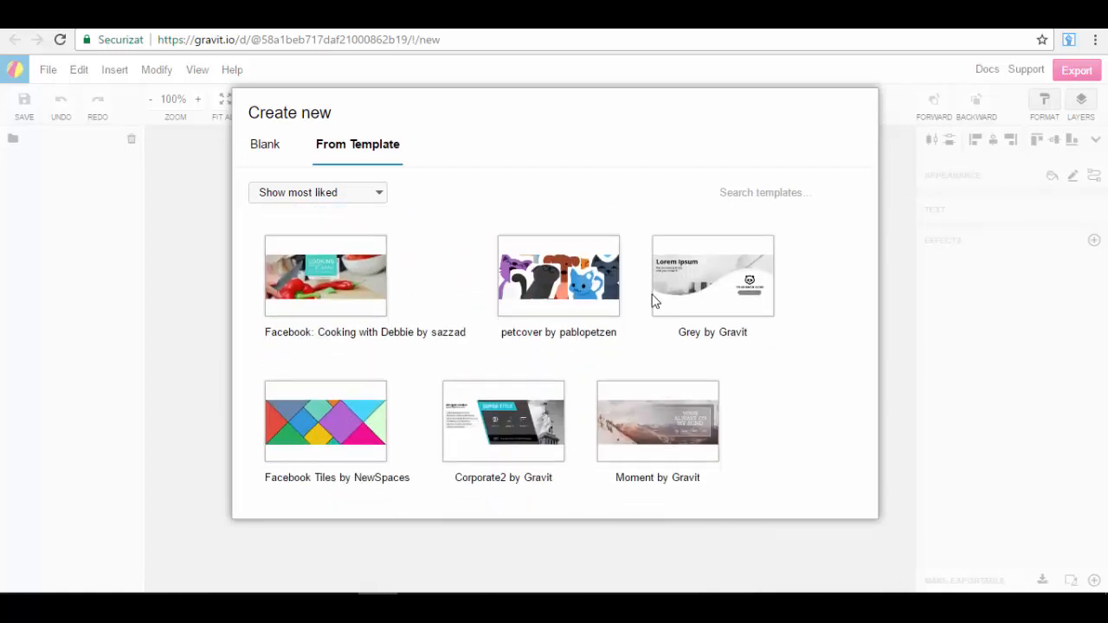
{"action": "scroll", "coordinate": [691, 313], "scroll_direction": "down", "scroll_amount": 2}
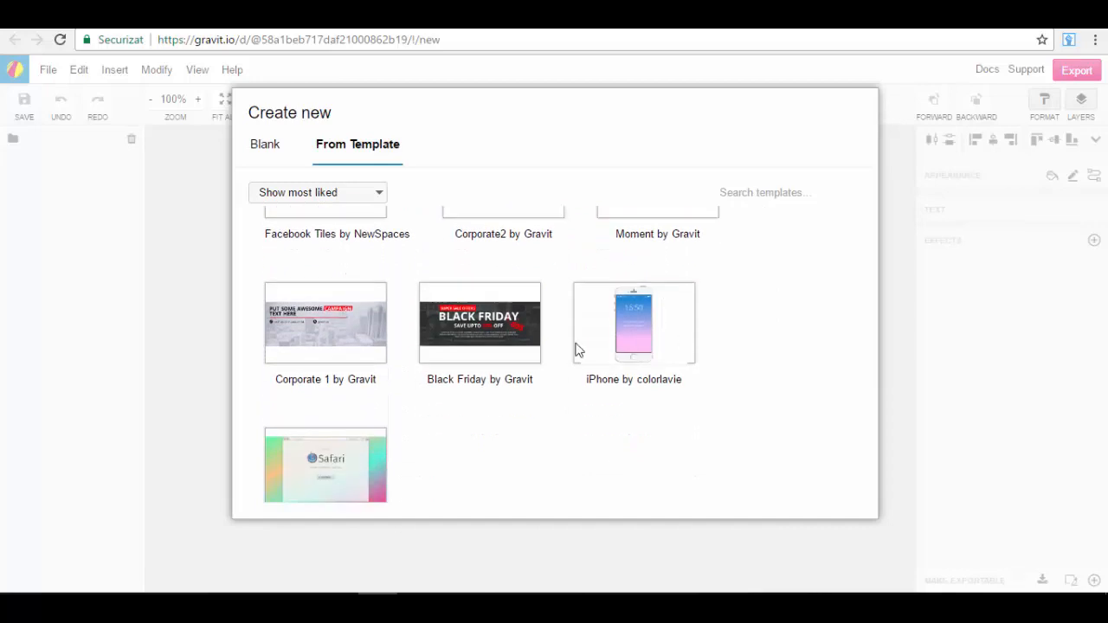
{"action": "mouse_move", "coordinate": [546, 359]}
{"action": "scroll", "coordinate": [546, 361], "scroll_direction": "down", "scroll_amount": 1}
{"action": "scroll", "coordinate": [539, 361], "scroll_direction": "up", "scroll_amount": 5}
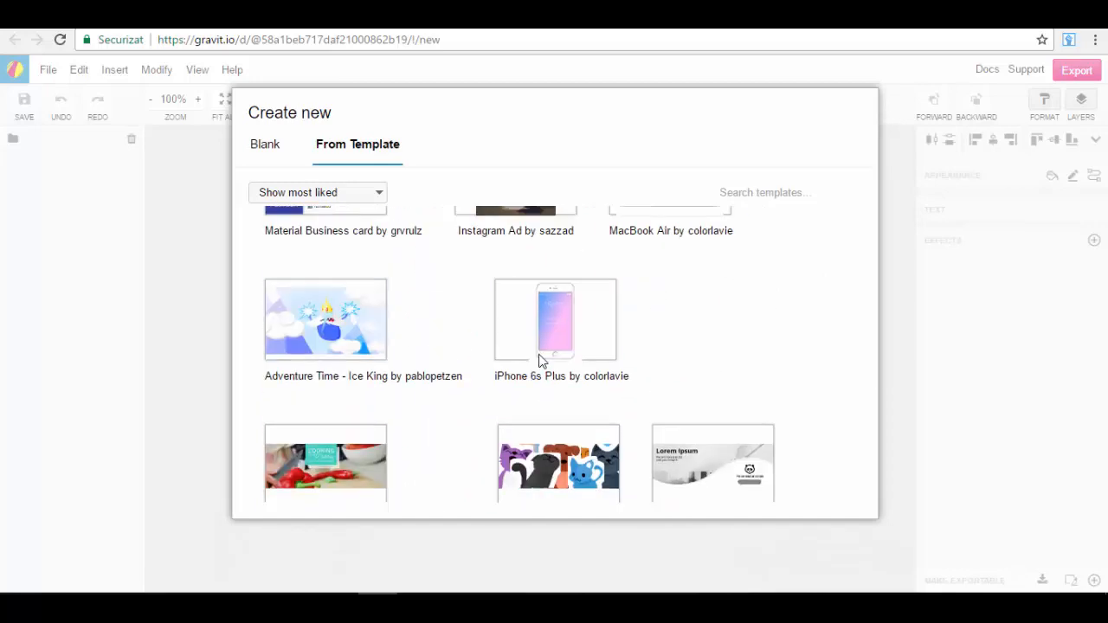
Step: Create the new design from the Cover - 03 template among the most-liked templates
{"action": "scroll", "coordinate": [511, 381], "scroll_direction": "down", "scroll_amount": 5}
{"action": "scroll", "coordinate": [494, 396], "scroll_direction": "up", "scroll_amount": 2}
{"action": "scroll", "coordinate": [500, 406], "scroll_direction": "down", "scroll_amount": 1}
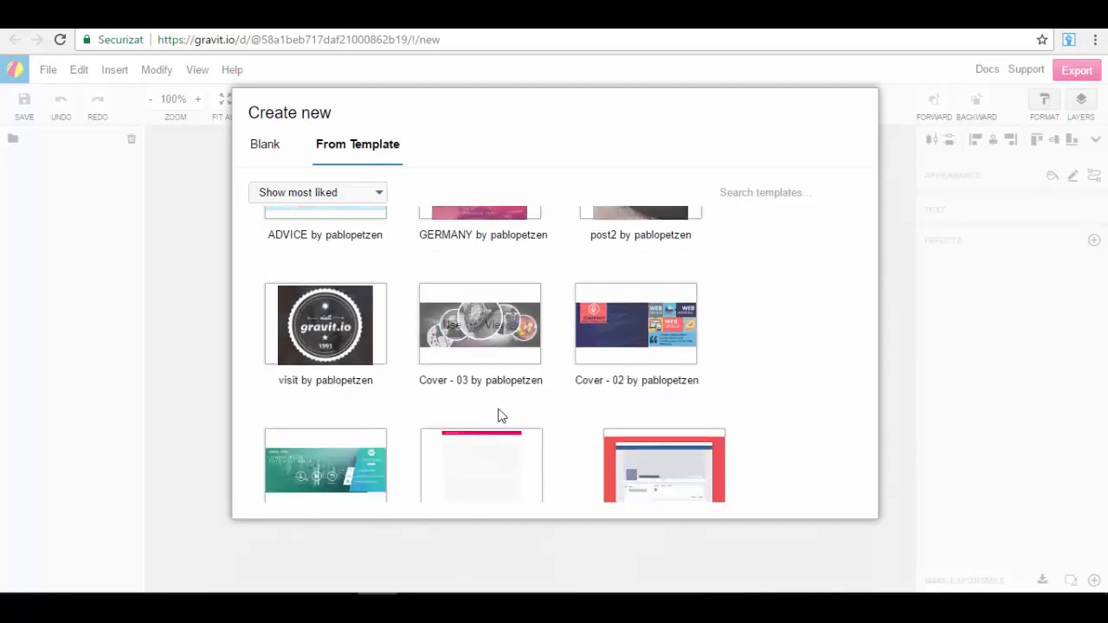
{"action": "mouse_move", "coordinate": [496, 343]}
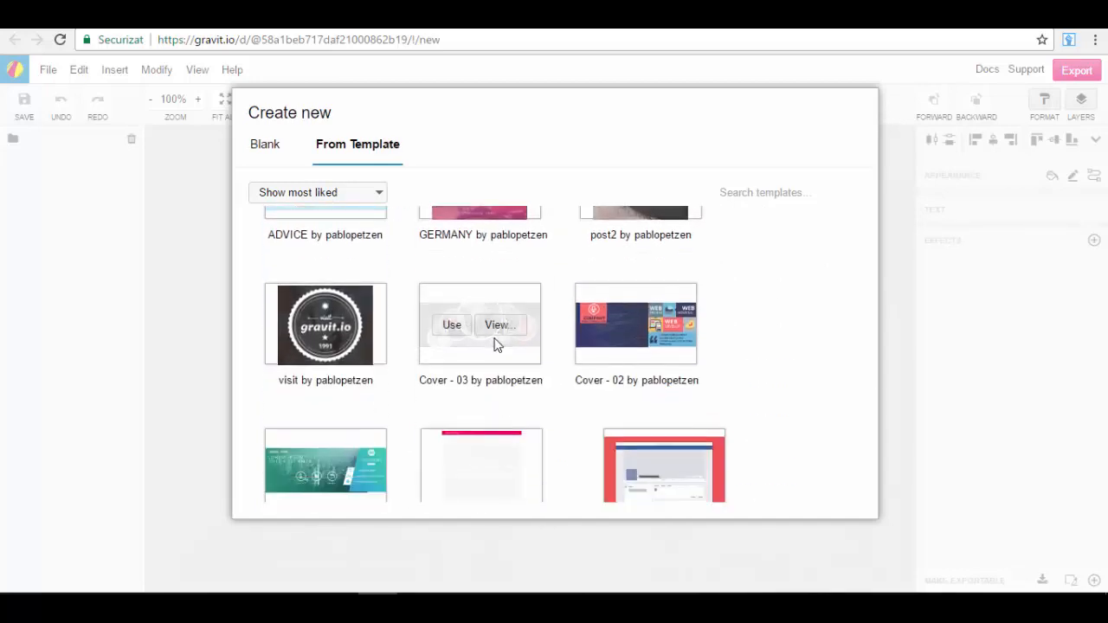
{"action": "left_click", "coordinate": [452, 327]}
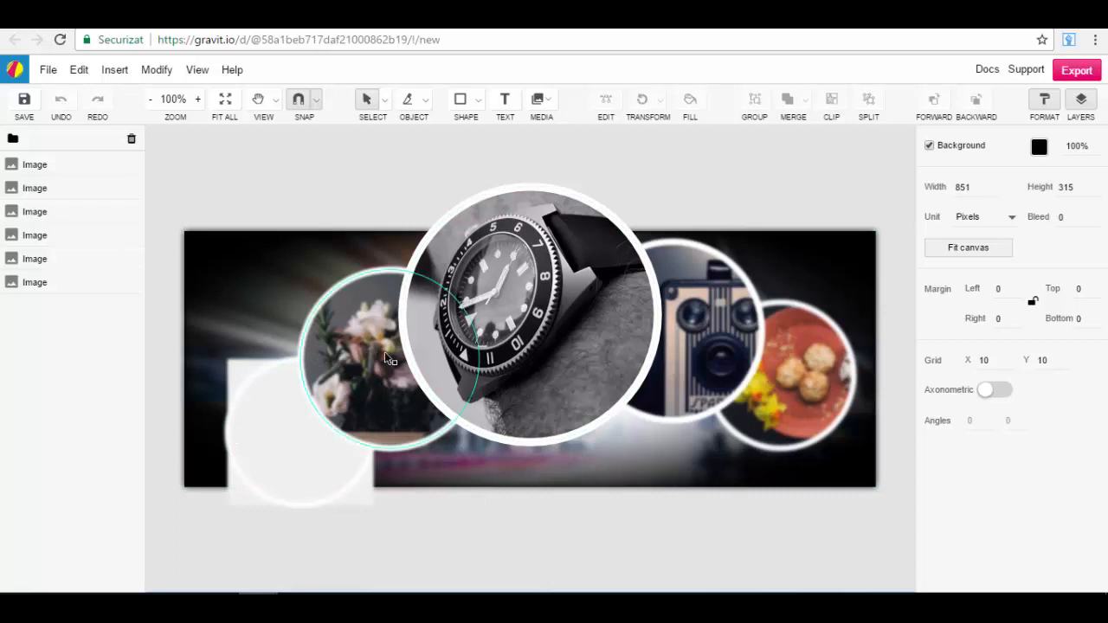
Step: Inspect the cover's images one by one: the background, the watch, camera, food and flower circles, and the blank white circle
{"action": "left_click", "coordinate": [841, 273]}
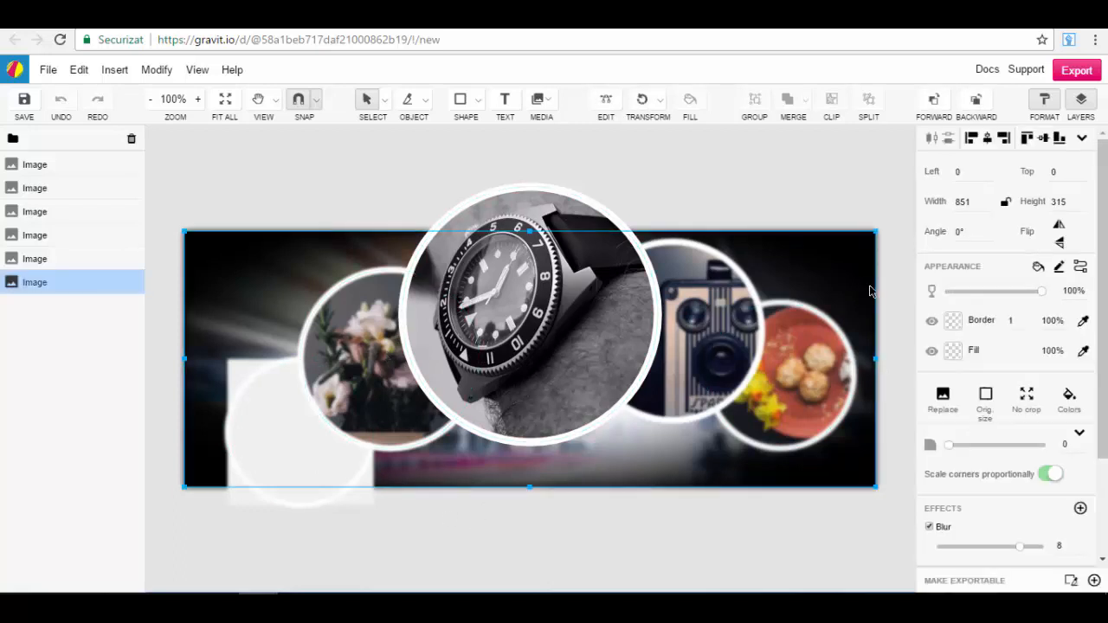
{"action": "left_click", "coordinate": [819, 192]}
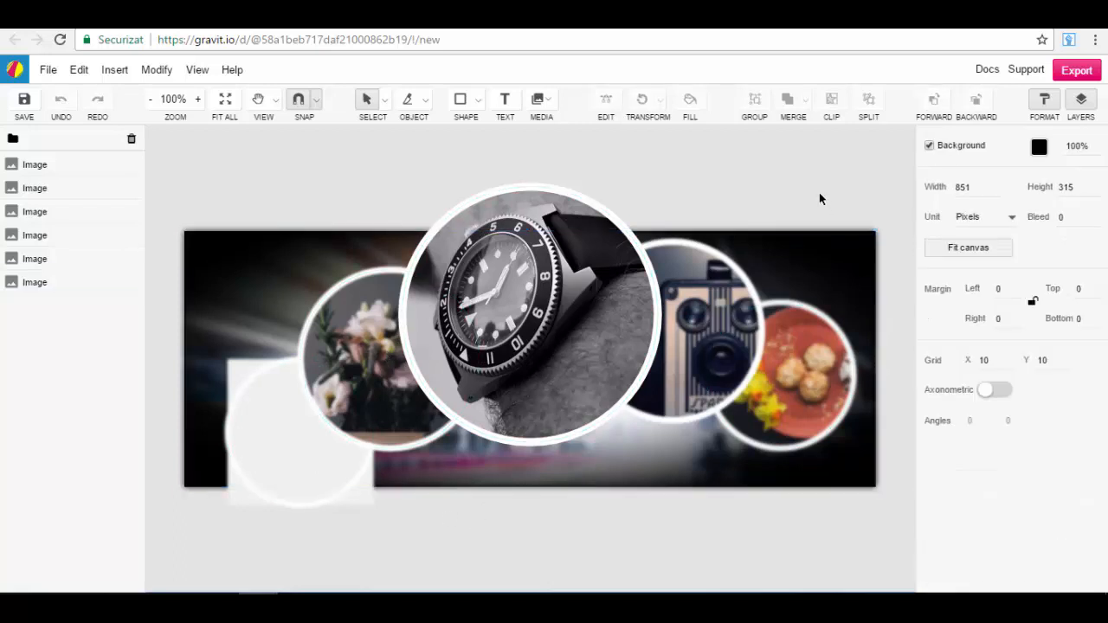
{"action": "left_click", "coordinate": [517, 312]}
{"action": "left_click", "coordinate": [710, 320]}
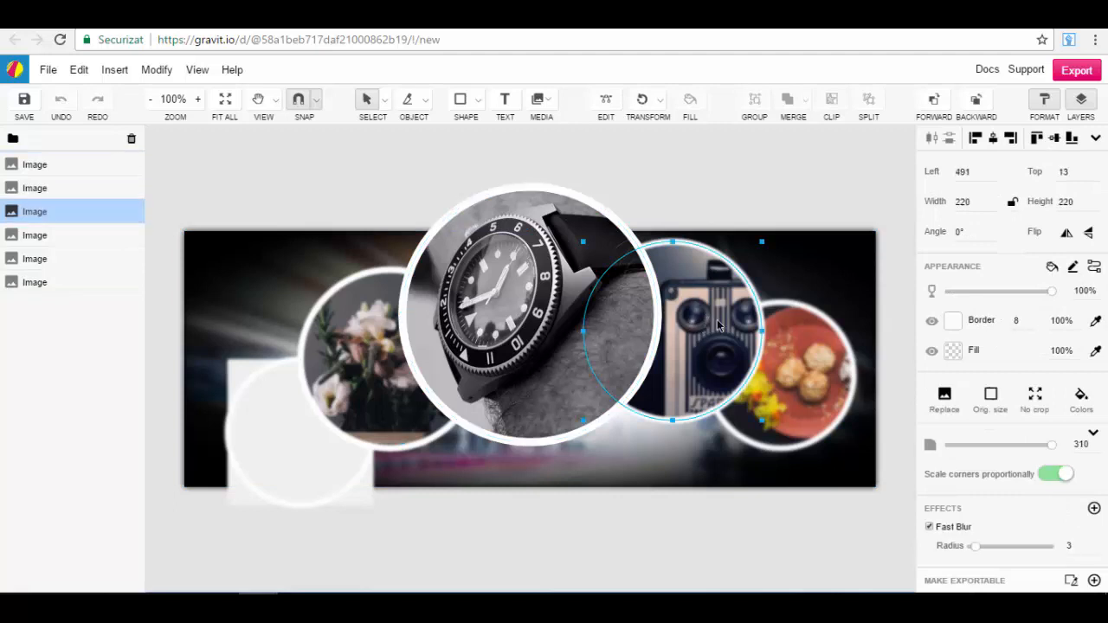
{"action": "left_click", "coordinate": [792, 387]}
{"action": "left_click", "coordinate": [519, 322]}
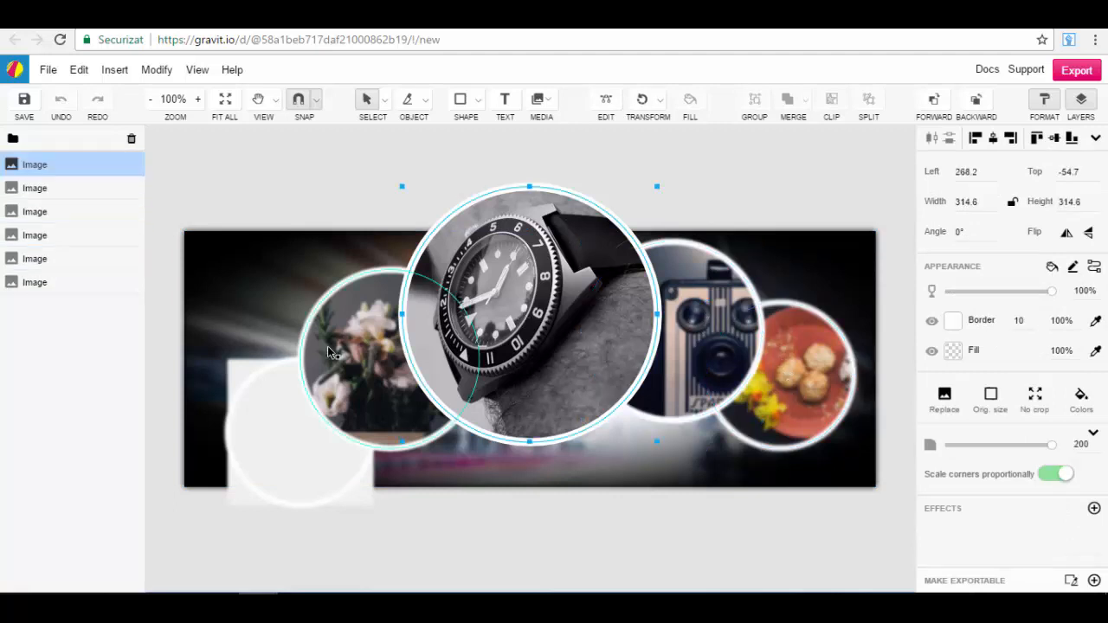
{"action": "left_click", "coordinate": [327, 345]}
{"action": "left_click", "coordinate": [266, 445]}
{"action": "left_click", "coordinate": [389, 171]}
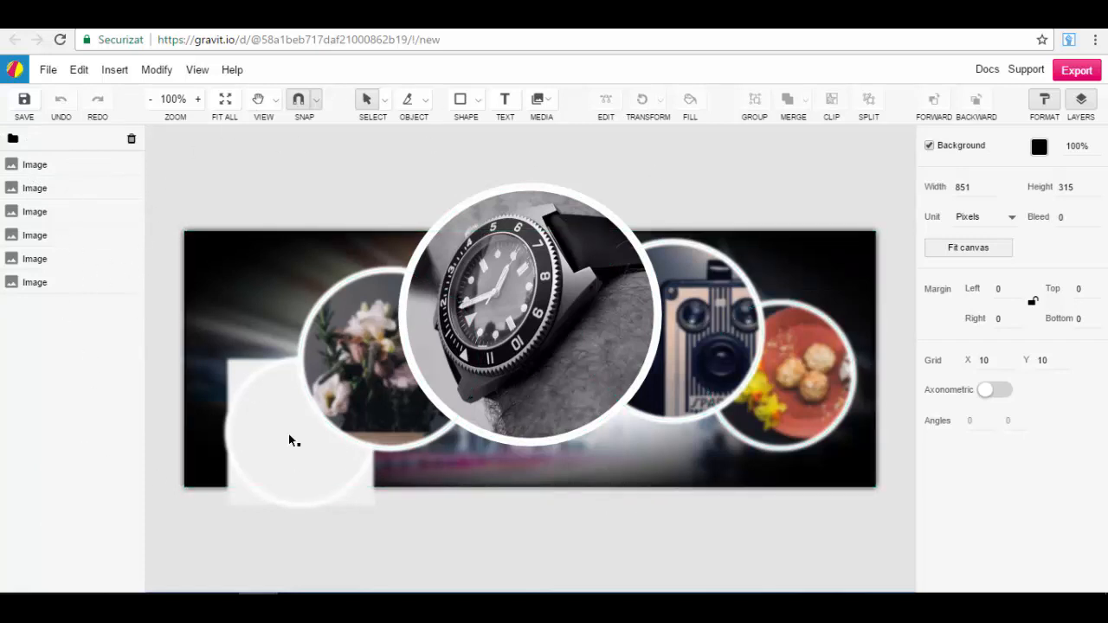
Step: Examine the available file, edit, insert and modify commands, including the alignment, transform and compound shape options
{"action": "left_click", "coordinate": [49, 74]}
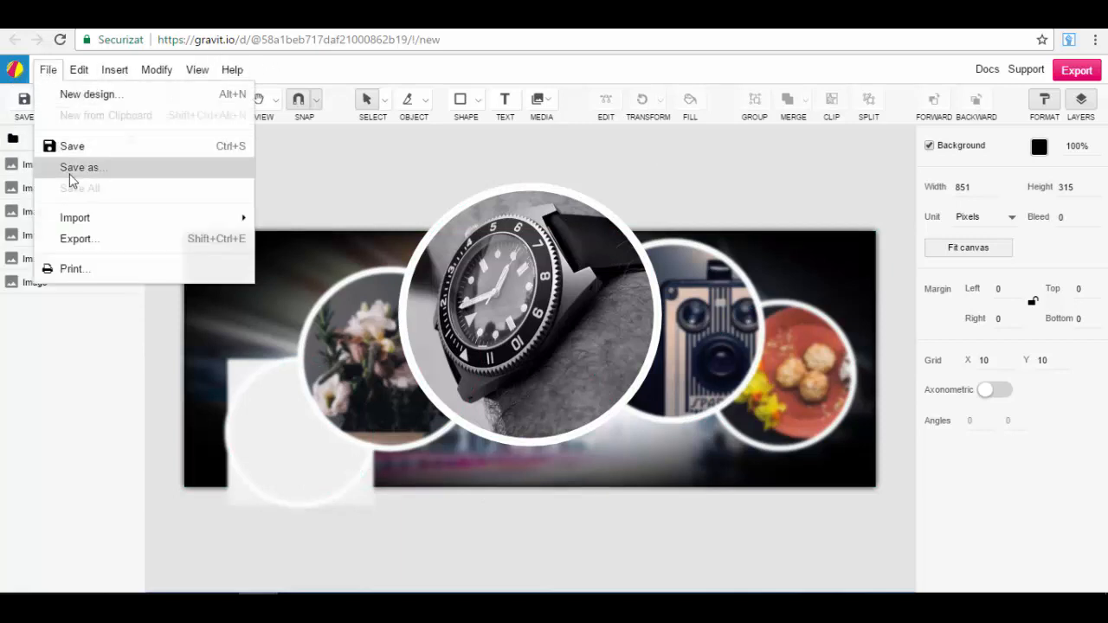
{"action": "mouse_move", "coordinate": [77, 71]}
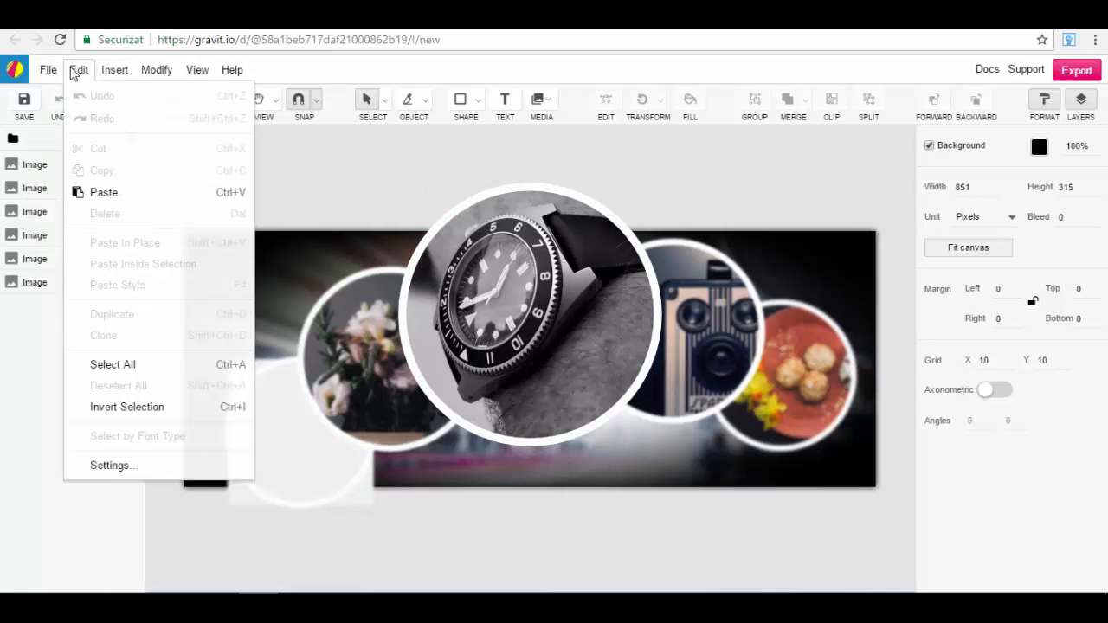
{"action": "mouse_move", "coordinate": [112, 72]}
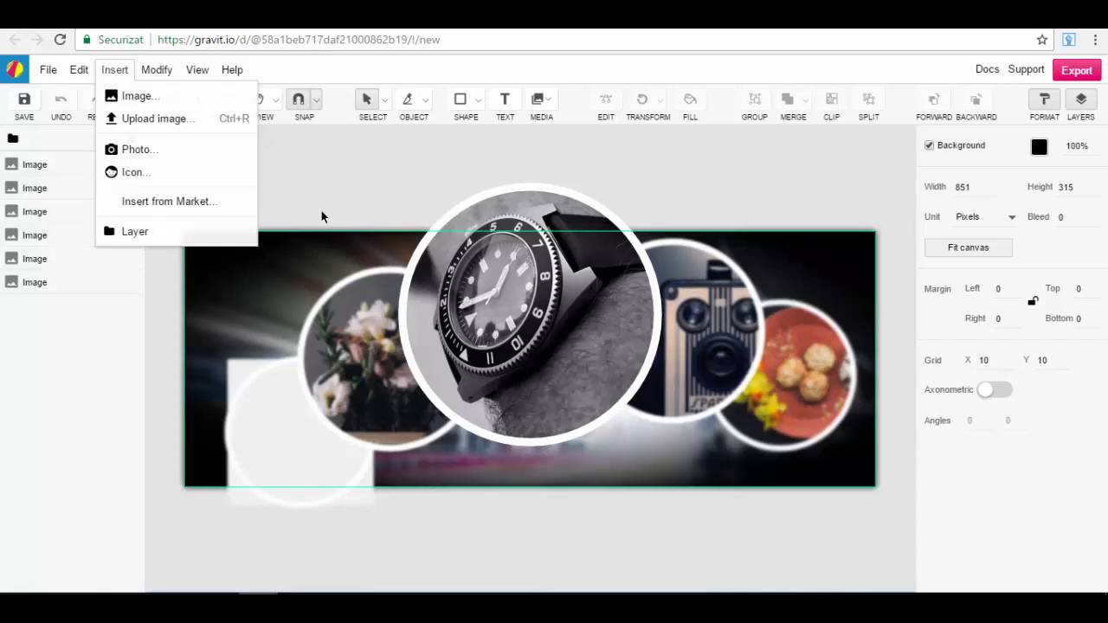
{"action": "left_click", "coordinate": [357, 176]}
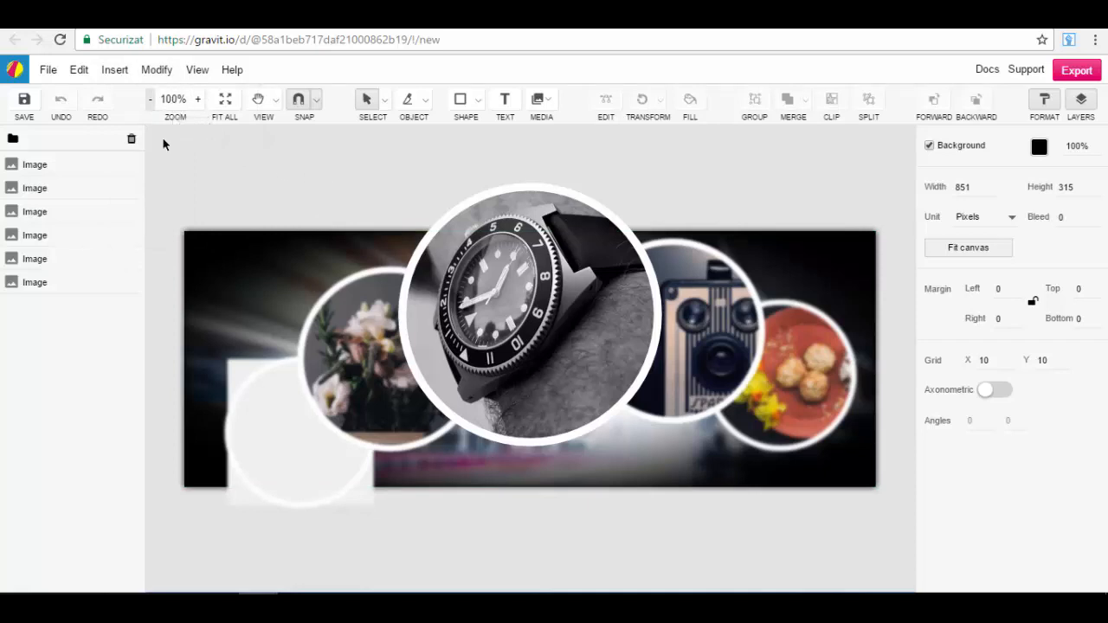
{"action": "left_click", "coordinate": [156, 71]}
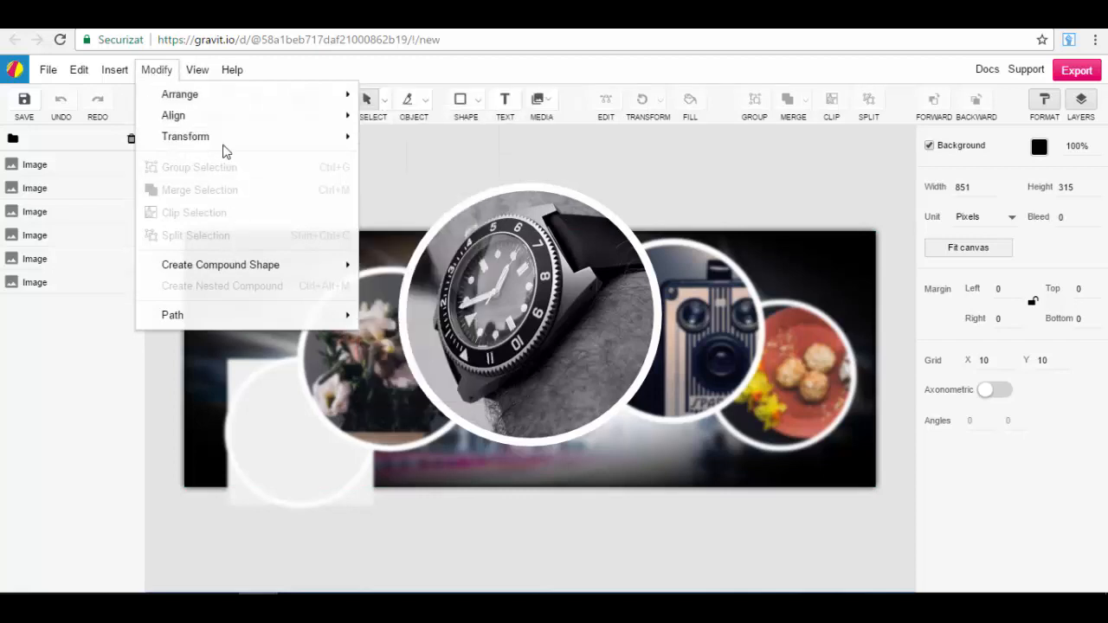
{"action": "mouse_move", "coordinate": [209, 113]}
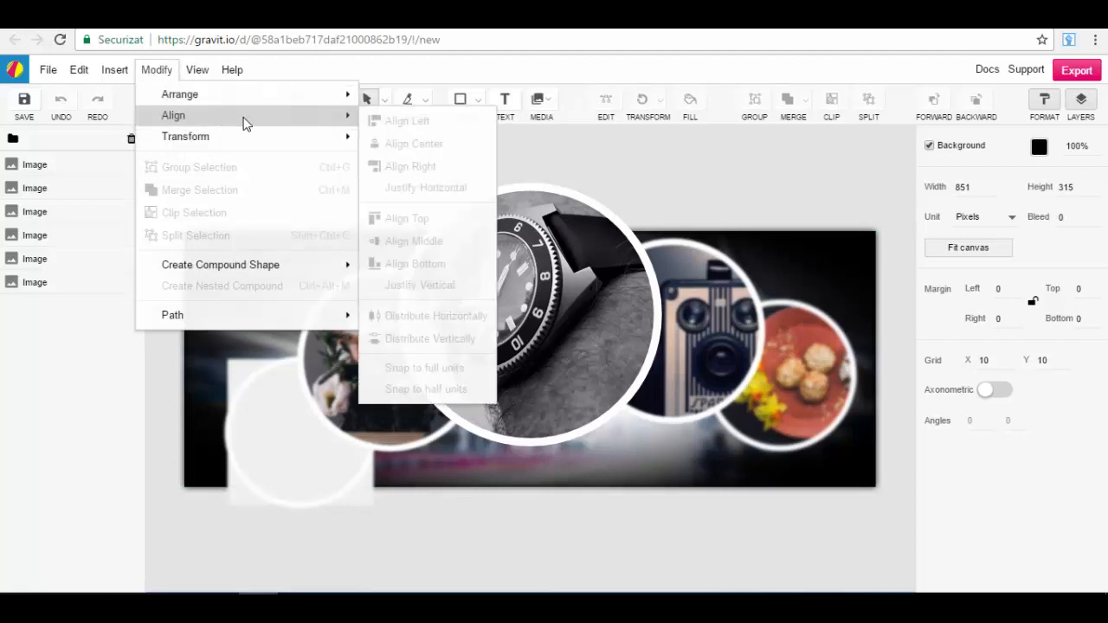
{"action": "mouse_move", "coordinate": [252, 143]}
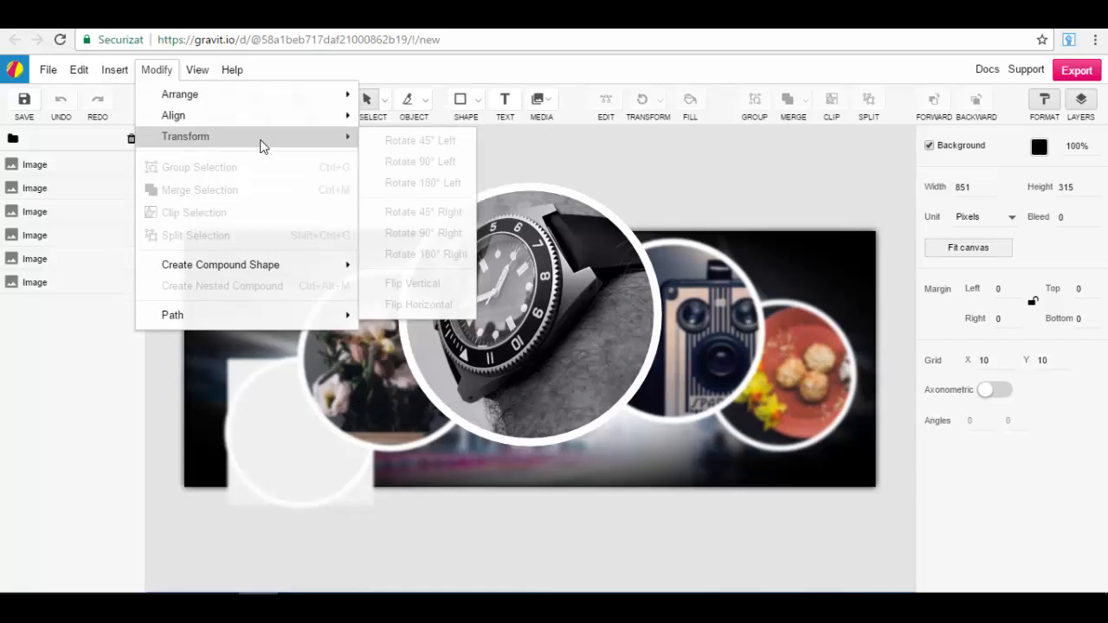
{"action": "mouse_move", "coordinate": [221, 269]}
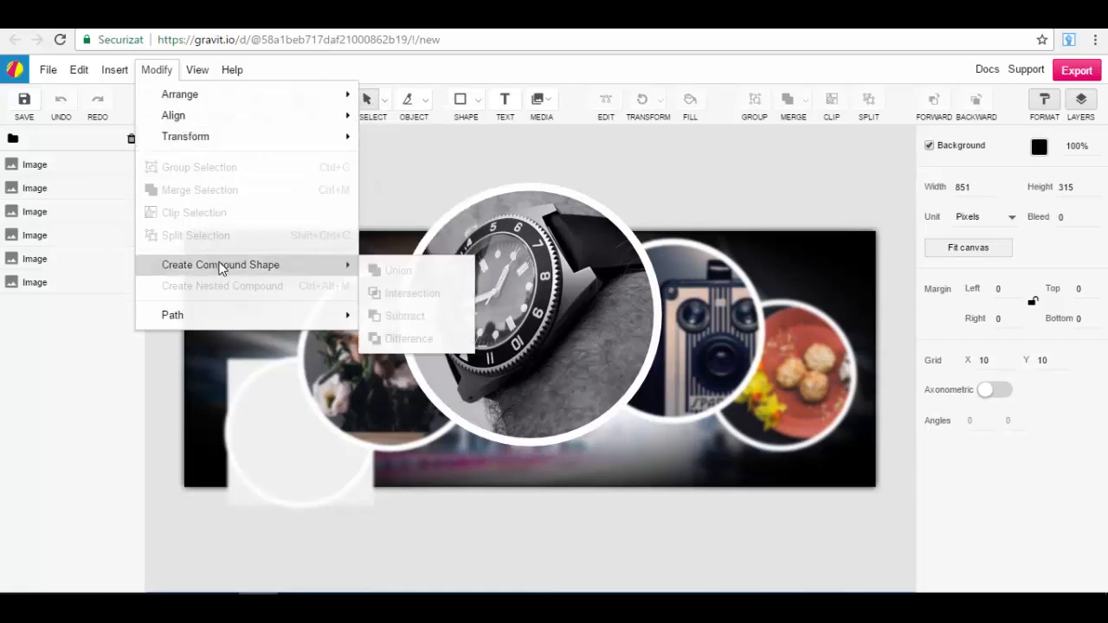
{"action": "left_click", "coordinate": [403, 180]}
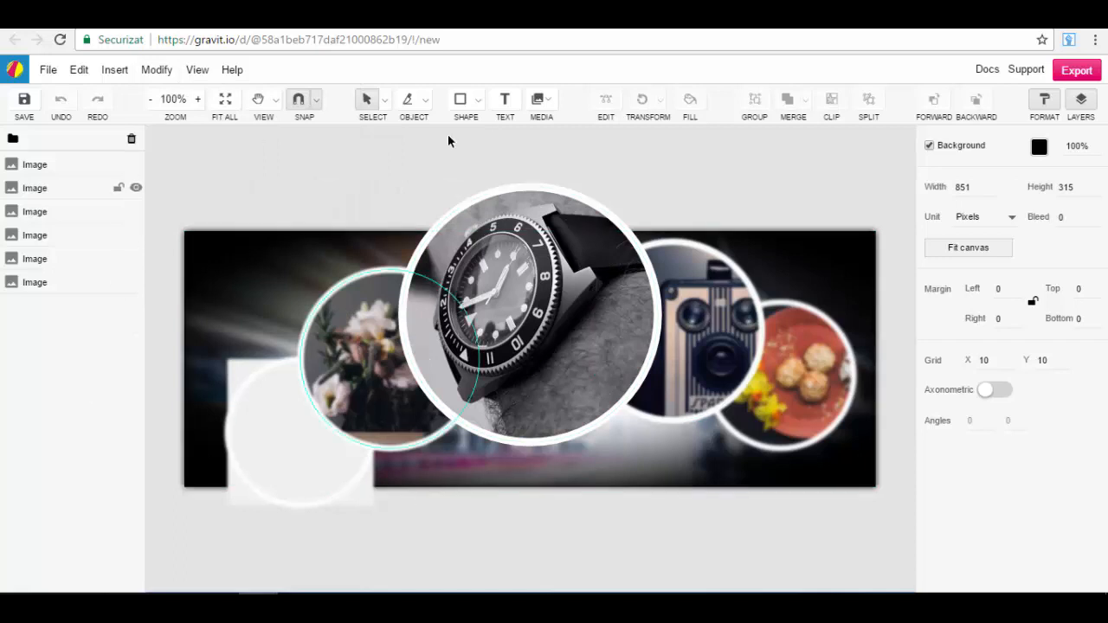
Step: Move the flower image slightly down to a top position of 60, and check the watch, camera and food images
{"action": "mouse_move", "coordinate": [381, 376]}
{"action": "left_mouse_down"}
{"action": "mouse_move", "coordinate": [353, 377]}
{"action": "mouse_move", "coordinate": [341, 364]}
{"action": "mouse_move", "coordinate": [400, 412]}
{"action": "mouse_move", "coordinate": [408, 434]}
{"action": "mouse_move", "coordinate": [320, 324]}
{"action": "mouse_move", "coordinate": [386, 368]}
{"action": "left_mouse_up"}
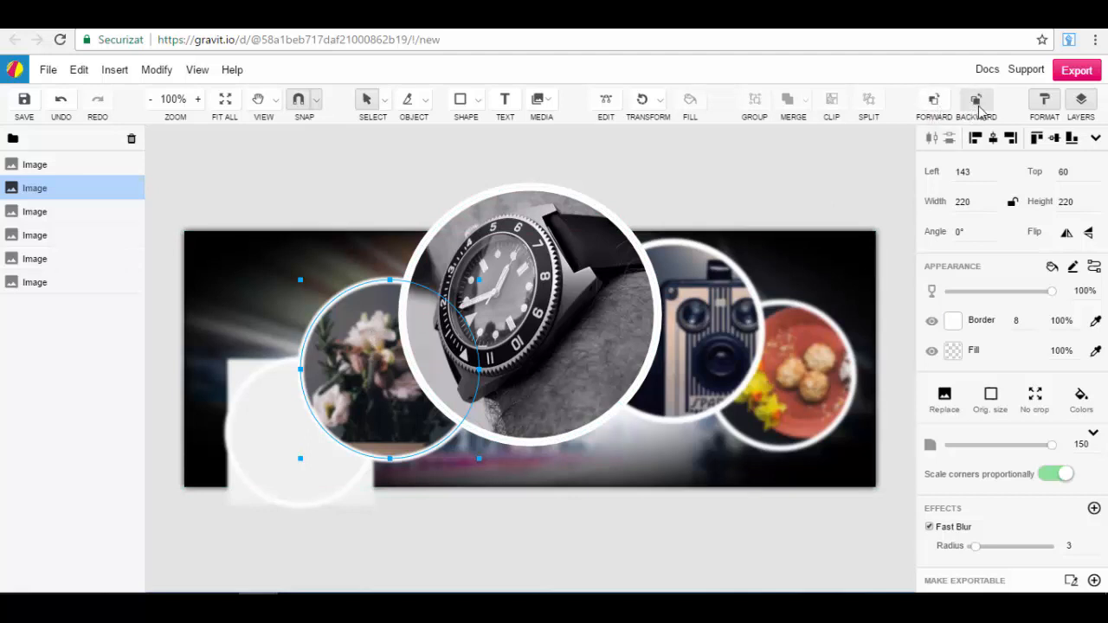
{"action": "left_click", "coordinate": [562, 271]}
{"action": "left_click", "coordinate": [683, 309]}
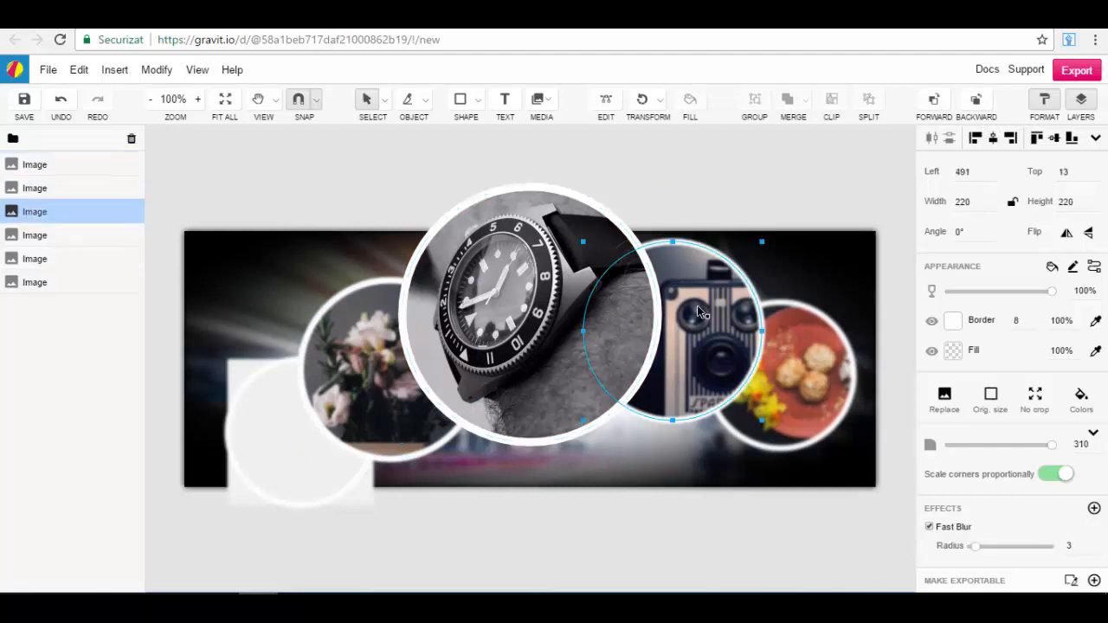
{"action": "left_click", "coordinate": [802, 366]}
Step: Bring the flower image one level forward in front of the watch, and send it backward again
{"action": "left_click", "coordinate": [397, 377]}
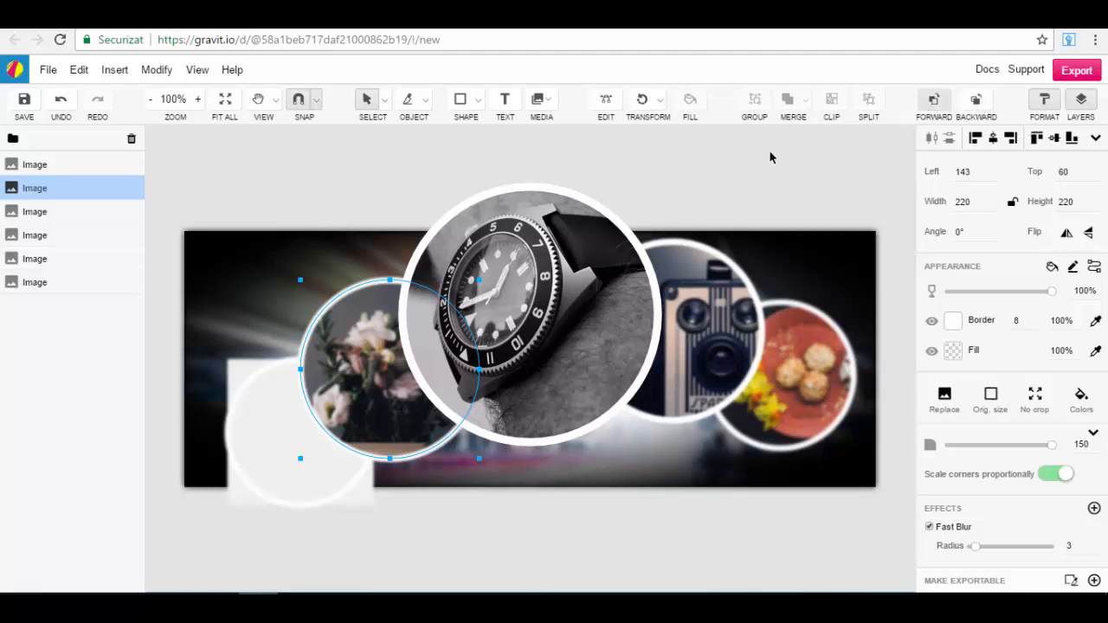
{"action": "left_click", "coordinate": [940, 107]}
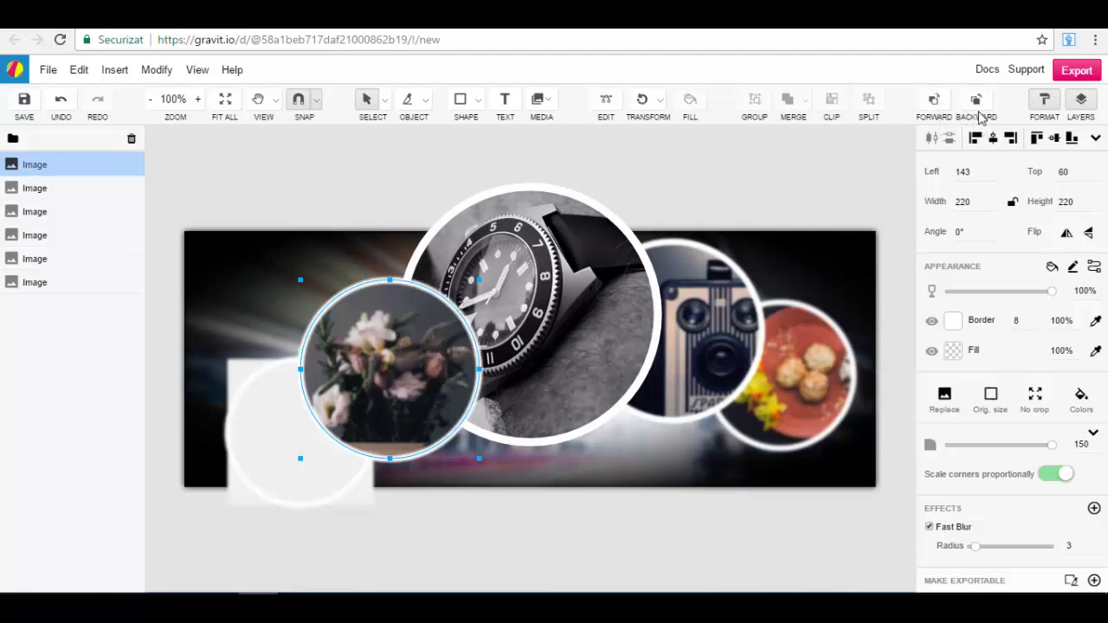
{"action": "left_click", "coordinate": [980, 110]}
Step: Send the watch image one level backward behind the flowers, bring it forward again, and deselect it
{"action": "left_click", "coordinate": [610, 291]}
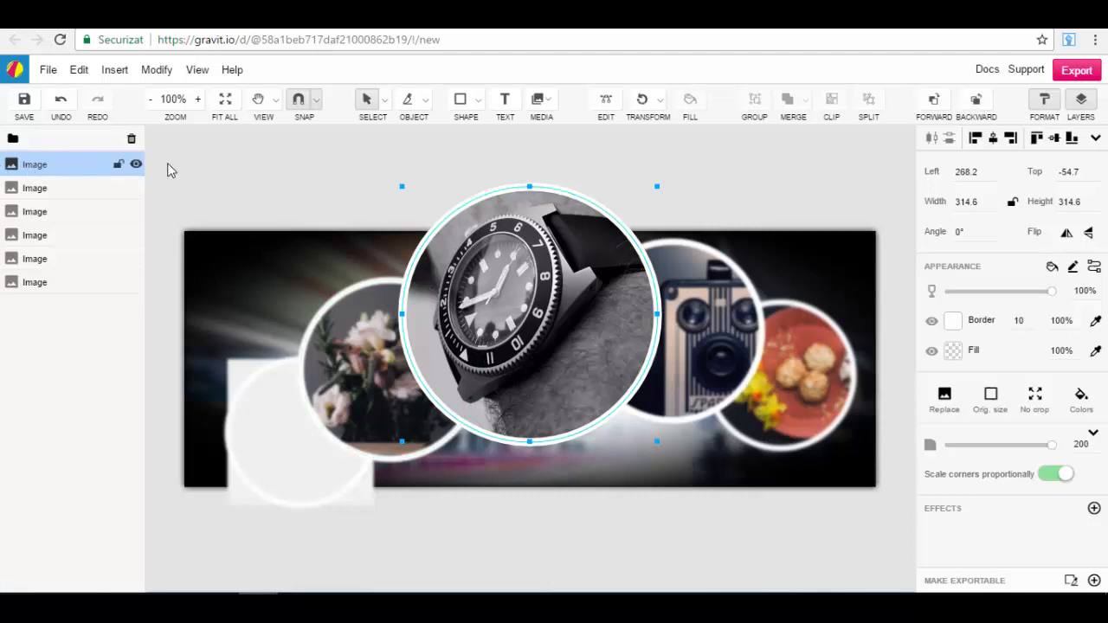
{"action": "left_click", "coordinate": [976, 102]}
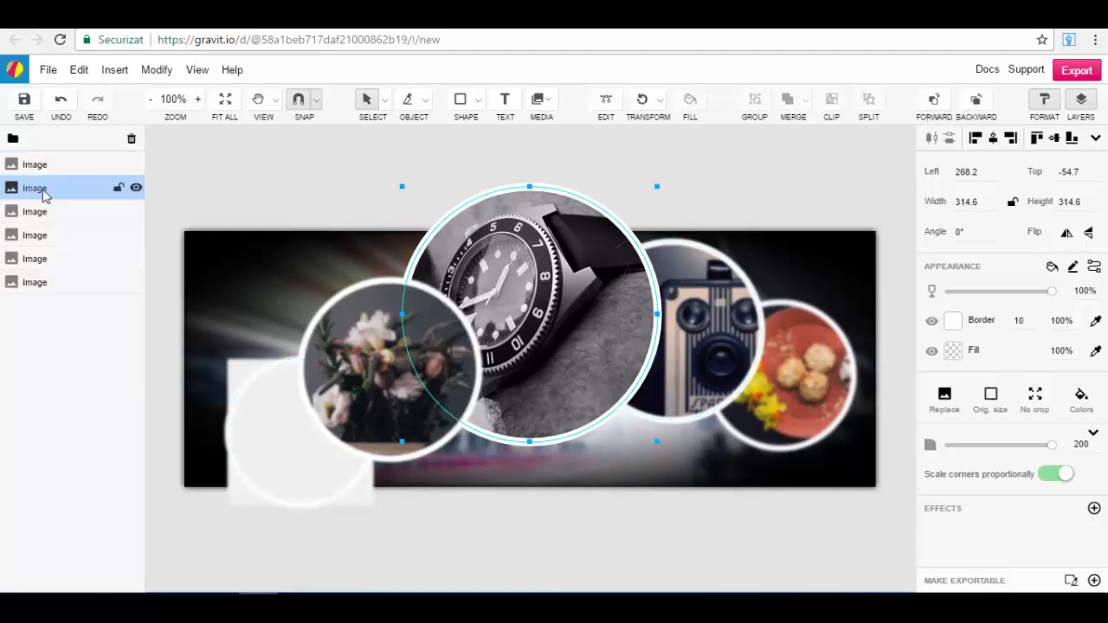
{"action": "left_click", "coordinate": [934, 102]}
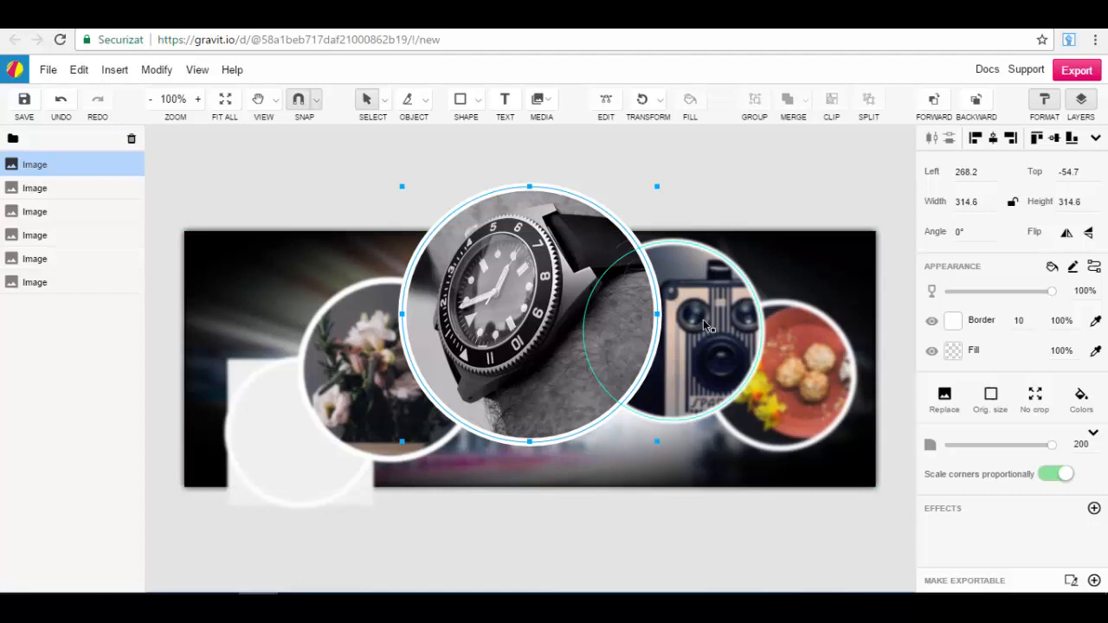
{"action": "left_click", "coordinate": [44, 365]}
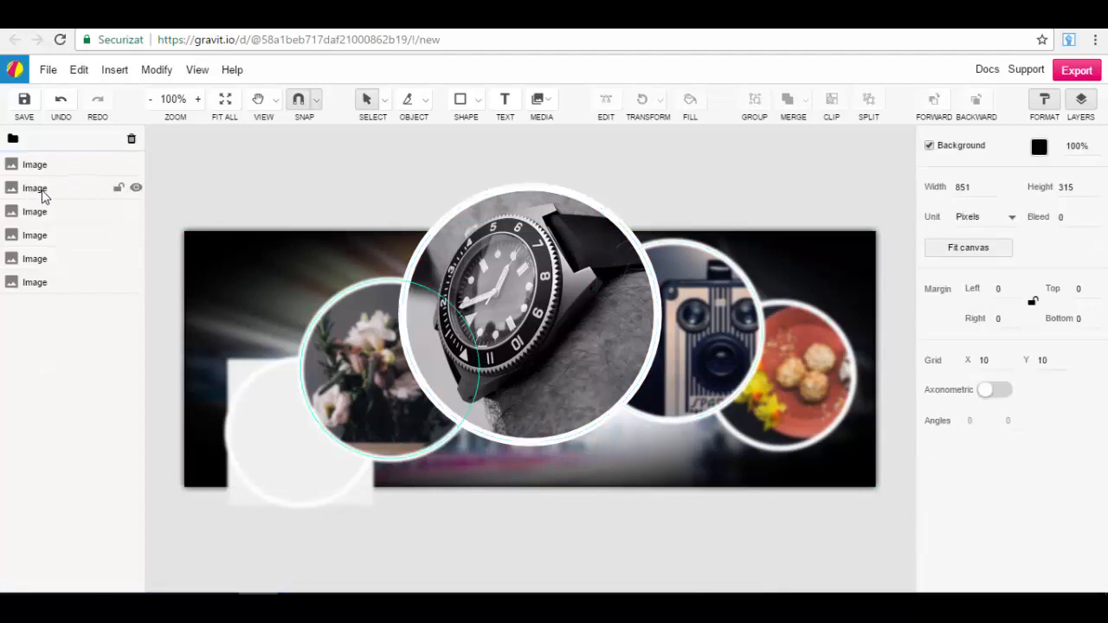
Step: Try to move the flower image's layer up onto the watch image's layer, and undo the move
{"action": "left_click", "coordinate": [40, 191]}
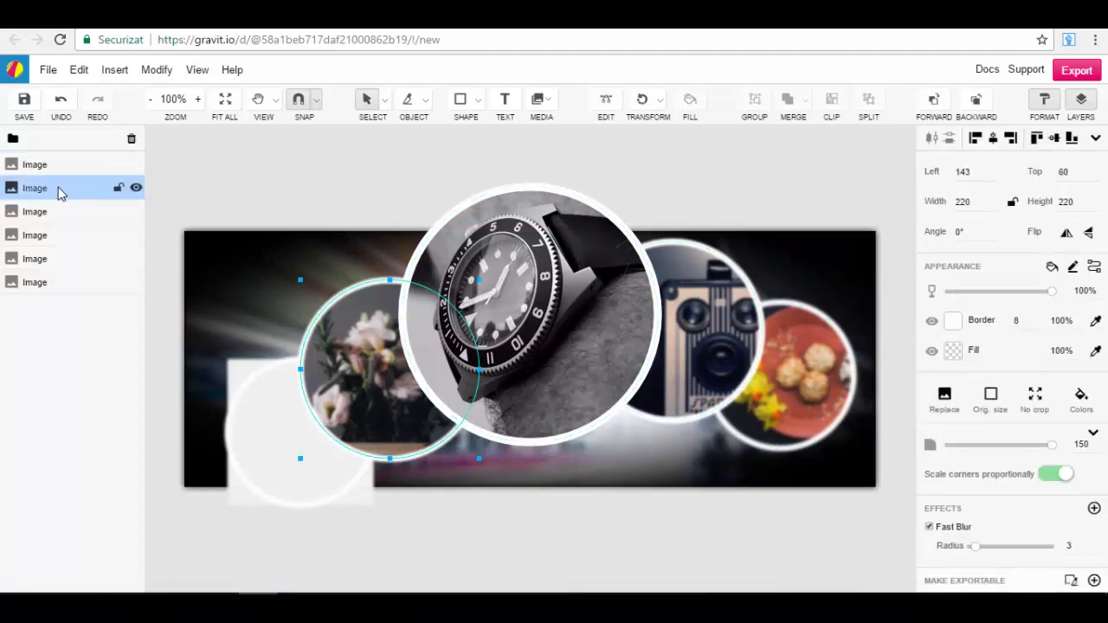
{"action": "left_click_drag", "start_coordinate": [59, 190], "coordinate": [62, 168]}
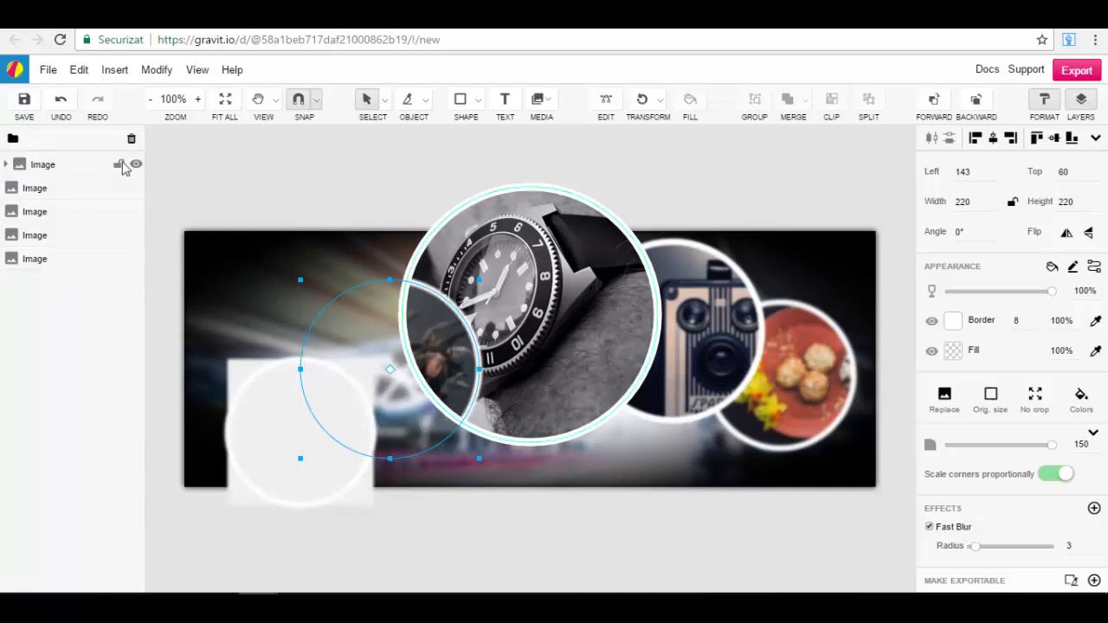
{"action": "left_click", "coordinate": [61, 101]}
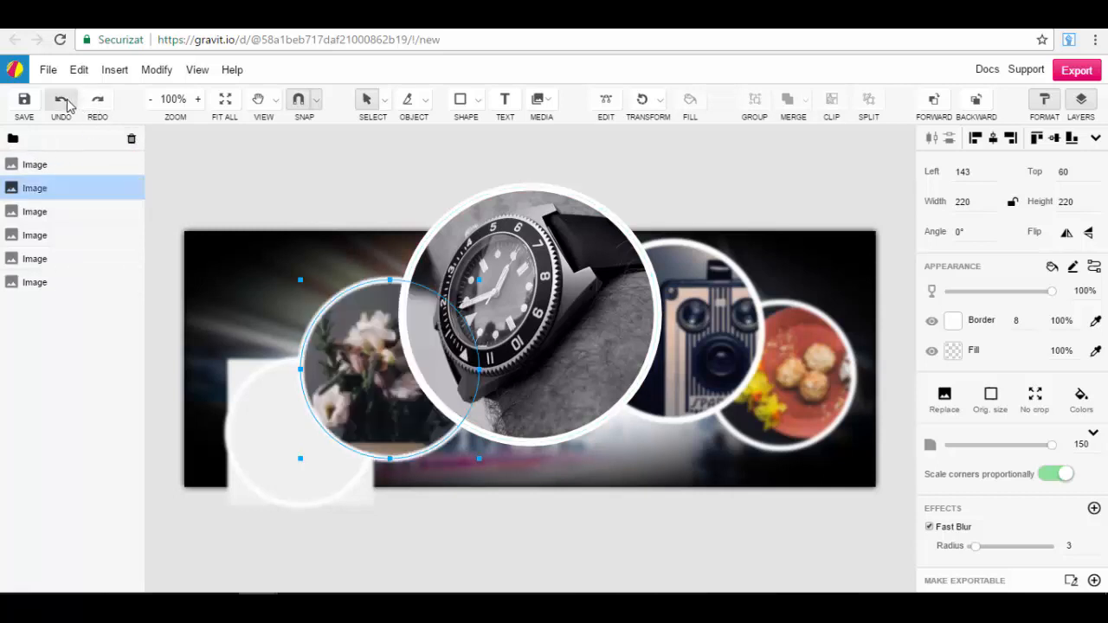
Step: Move the camera image down to fourth place in the layer order
{"action": "left_click_drag", "start_coordinate": [68, 182], "coordinate": [80, 249]}
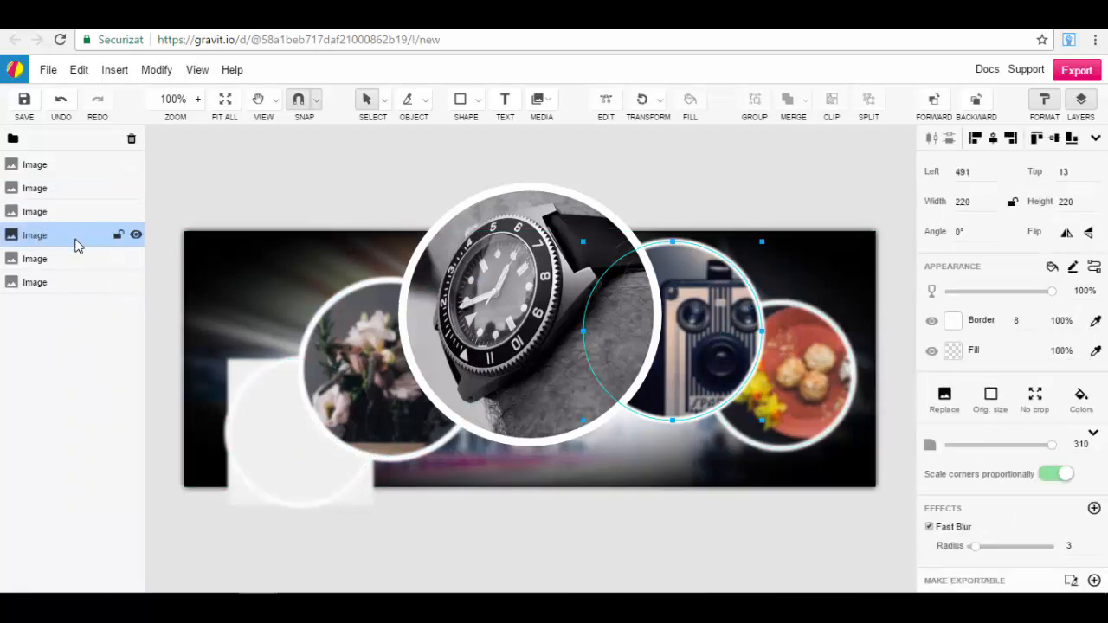
Step: Nest the camera image inside the watch image's layer, inspect the nested layer, undo the nesting and clear the selection
{"action": "left_click_drag", "start_coordinate": [75, 244], "coordinate": [83, 171]}
{"action": "left_click", "coordinate": [6, 164]}
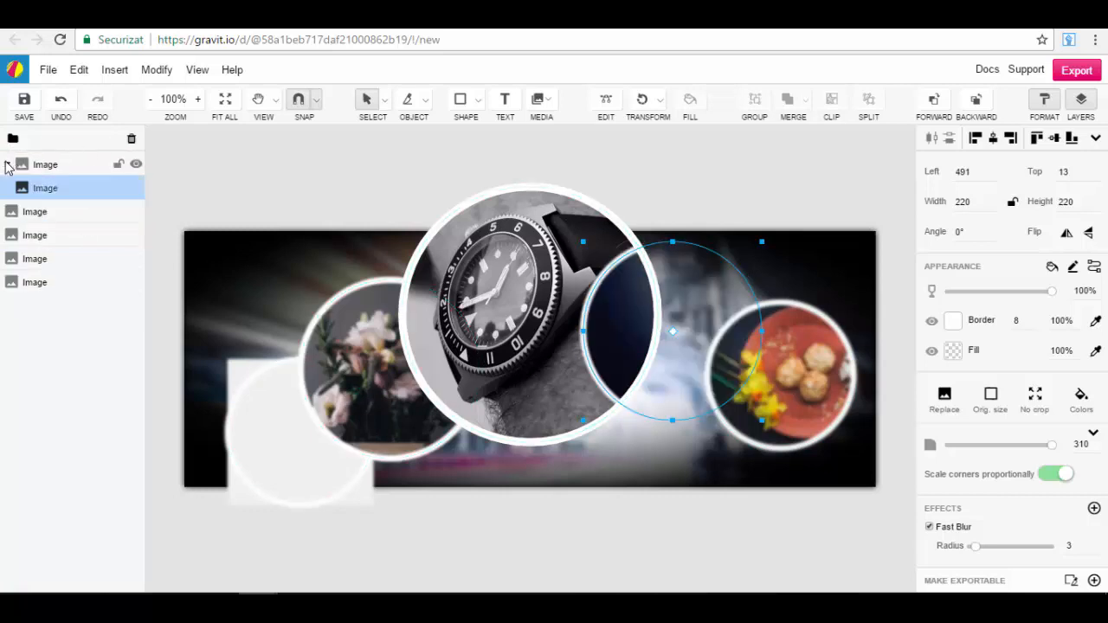
{"action": "left_click", "coordinate": [6, 165]}
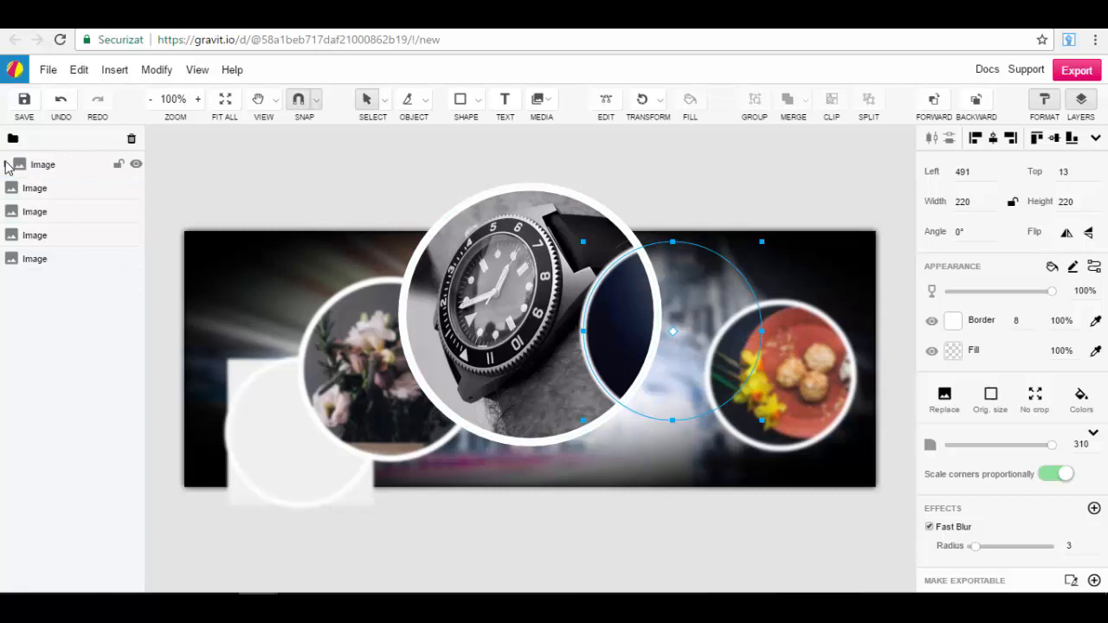
{"action": "left_click", "coordinate": [63, 102]}
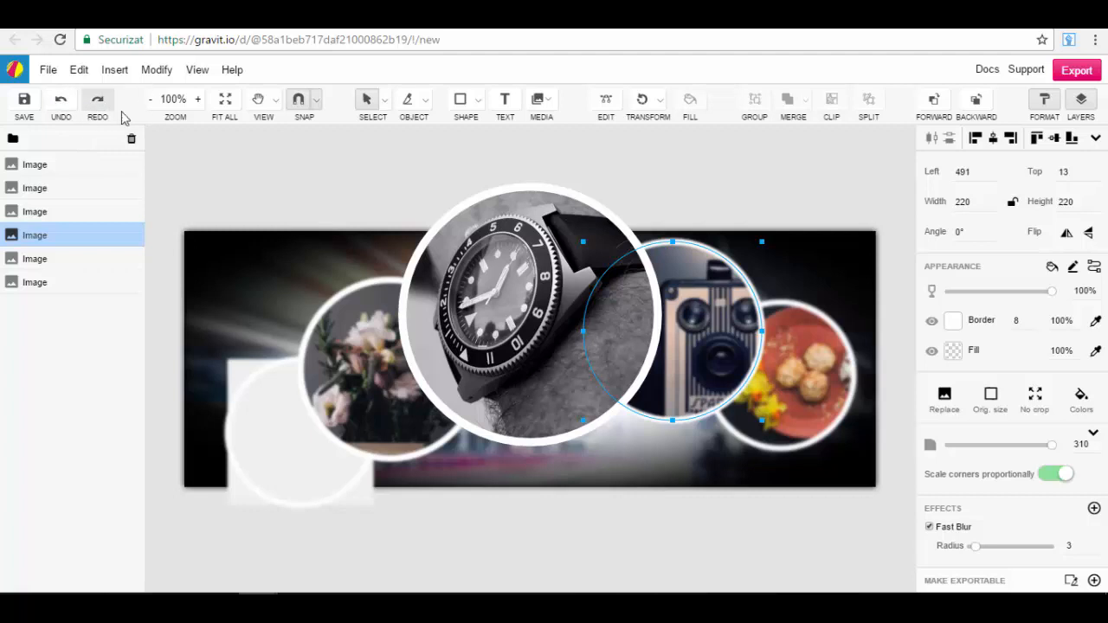
{"action": "left_click", "coordinate": [390, 173]}
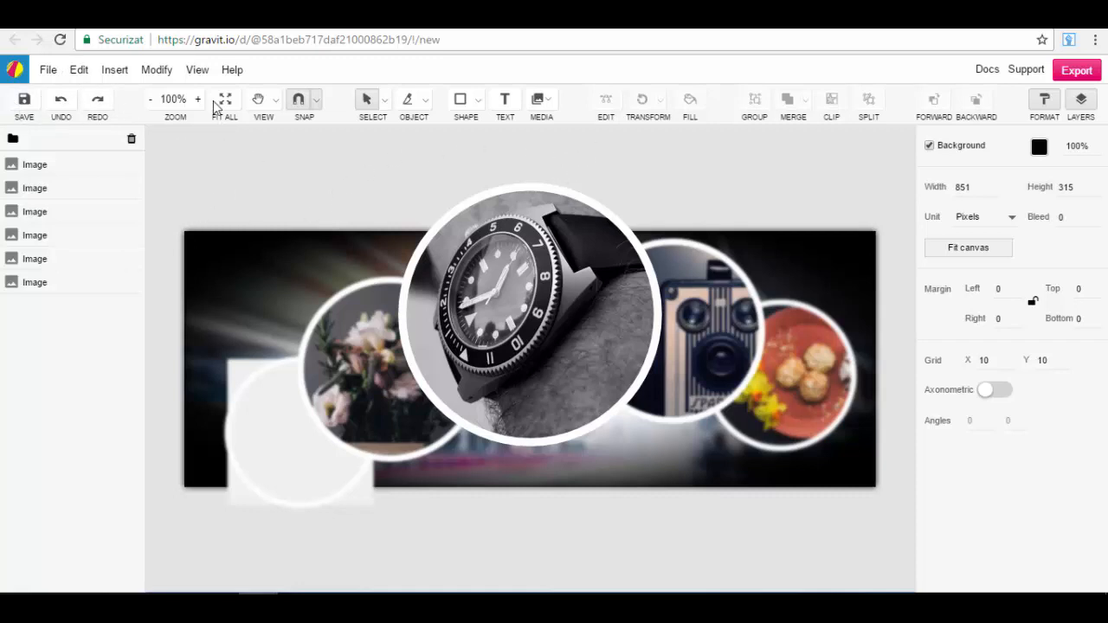
Step: Look through the canvas view and display options and the available help resources
{"action": "left_click", "coordinate": [196, 71]}
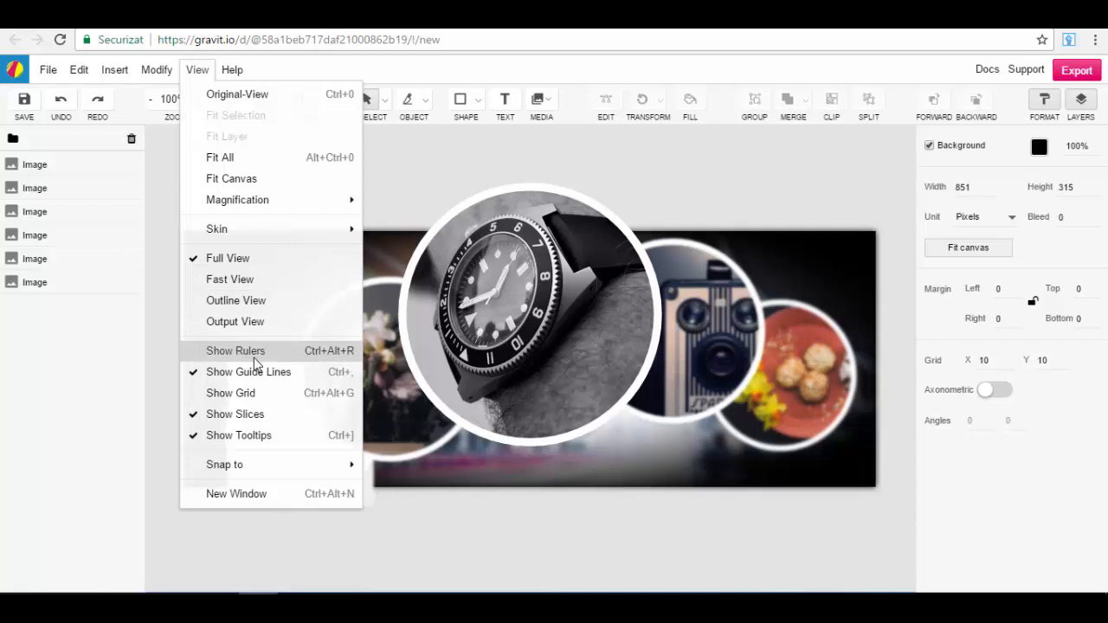
{"action": "left_click", "coordinate": [232, 75]}
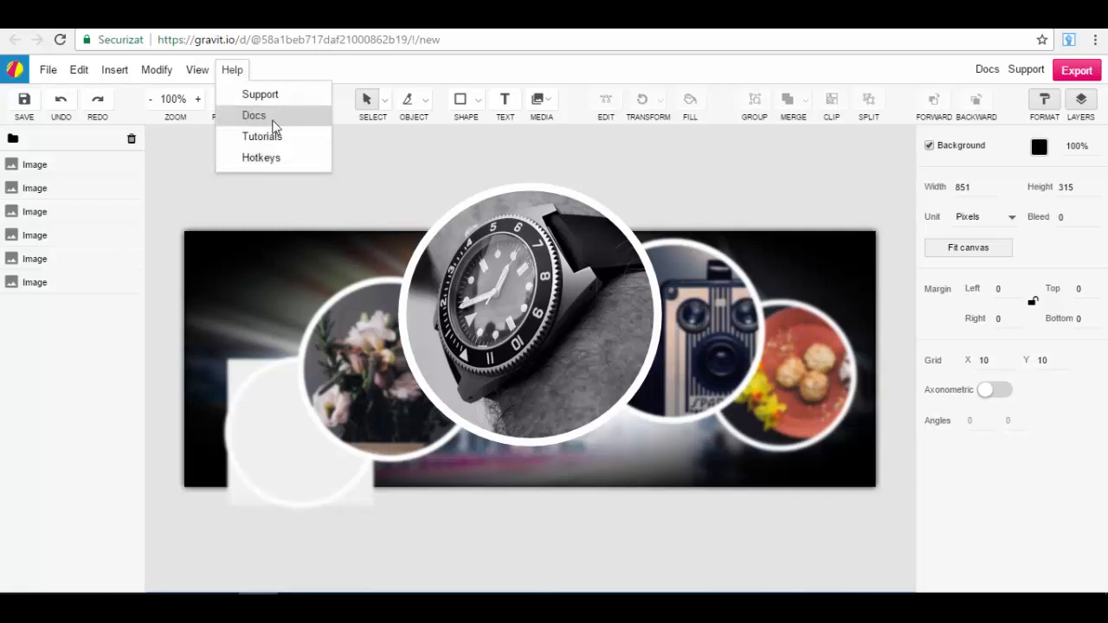
{"action": "left_click", "coordinate": [461, 156]}
{"action": "scroll", "coordinate": [464, 177], "scroll_direction": "down", "scroll_amount": 10}
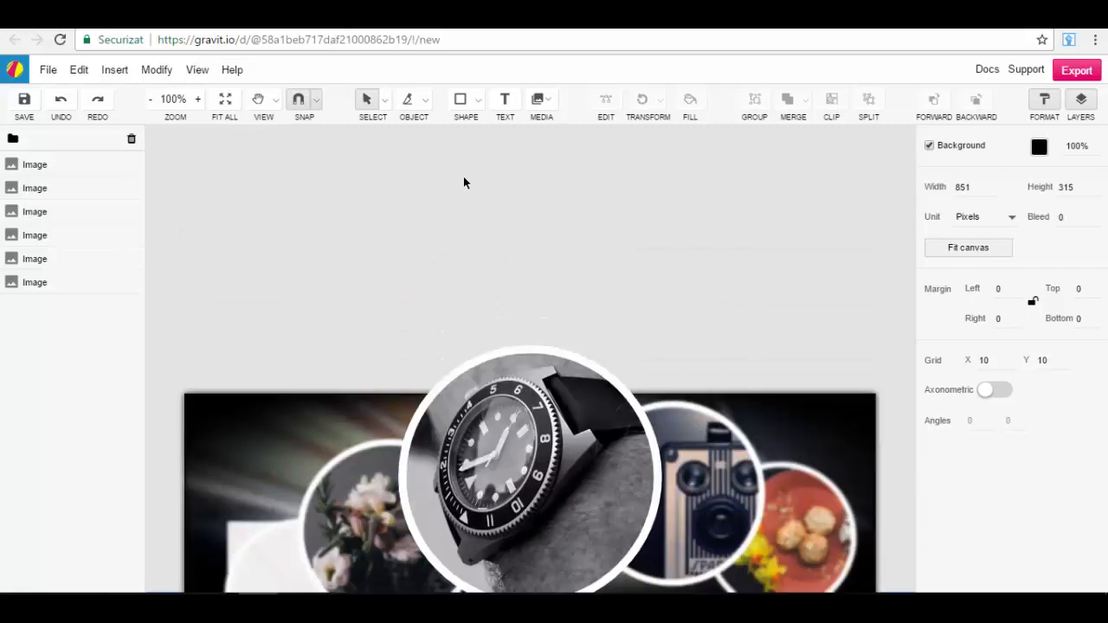
{"action": "scroll", "coordinate": [450, 173], "scroll_direction": "up", "scroll_amount": 8}
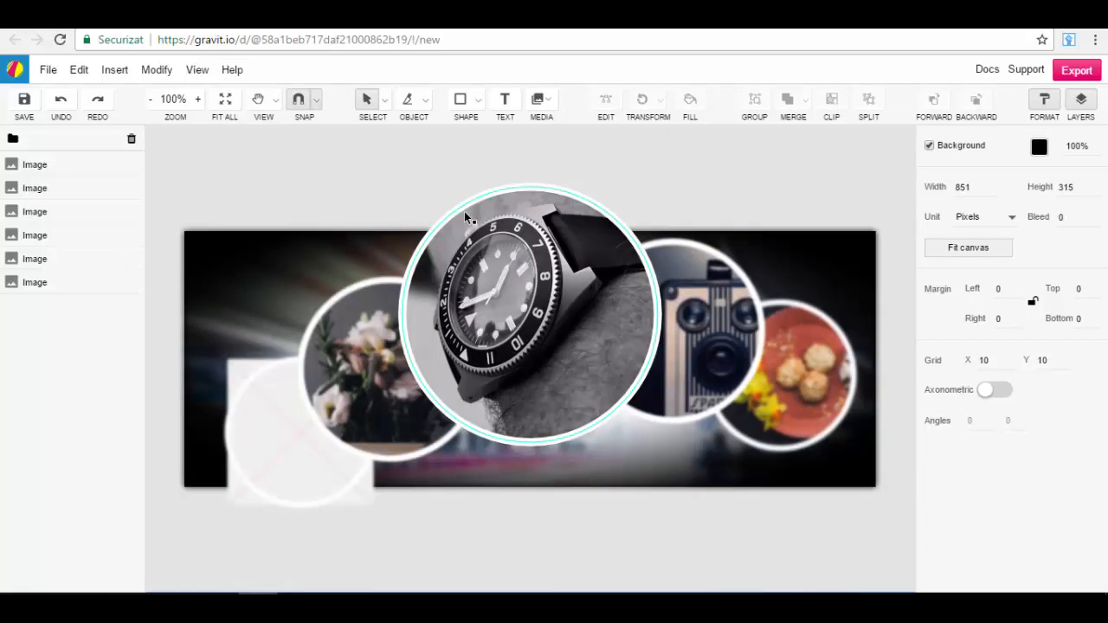
Step: Browse the icon library and insert the pink piggy bank icon with the light bulb
{"action": "left_click", "coordinate": [114, 69]}
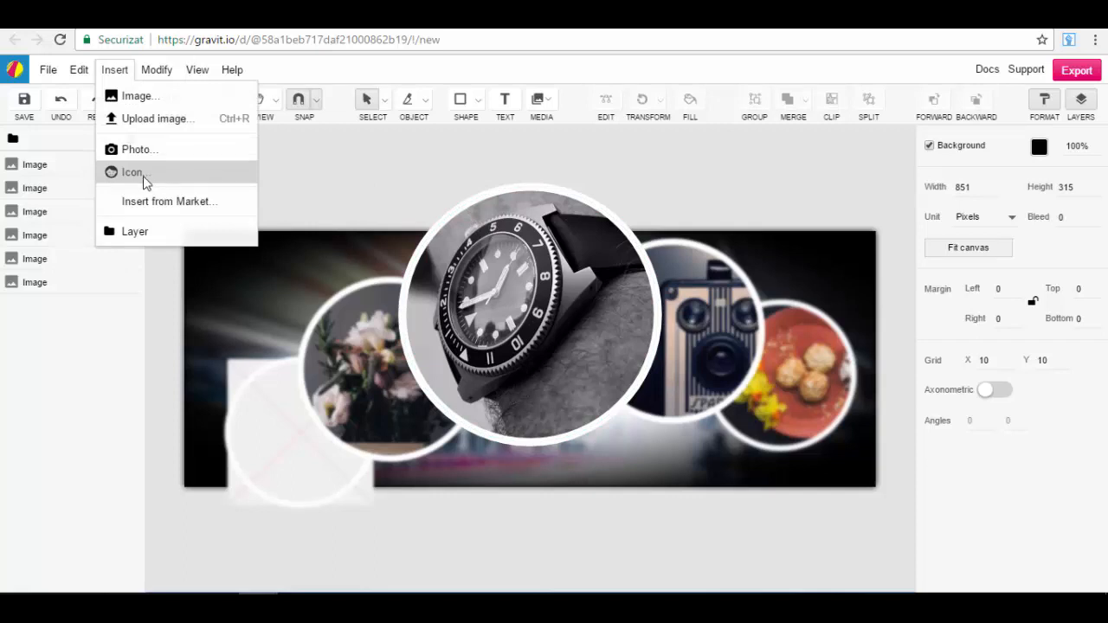
{"action": "left_click", "coordinate": [114, 71]}
{"action": "left_click", "coordinate": [113, 71]}
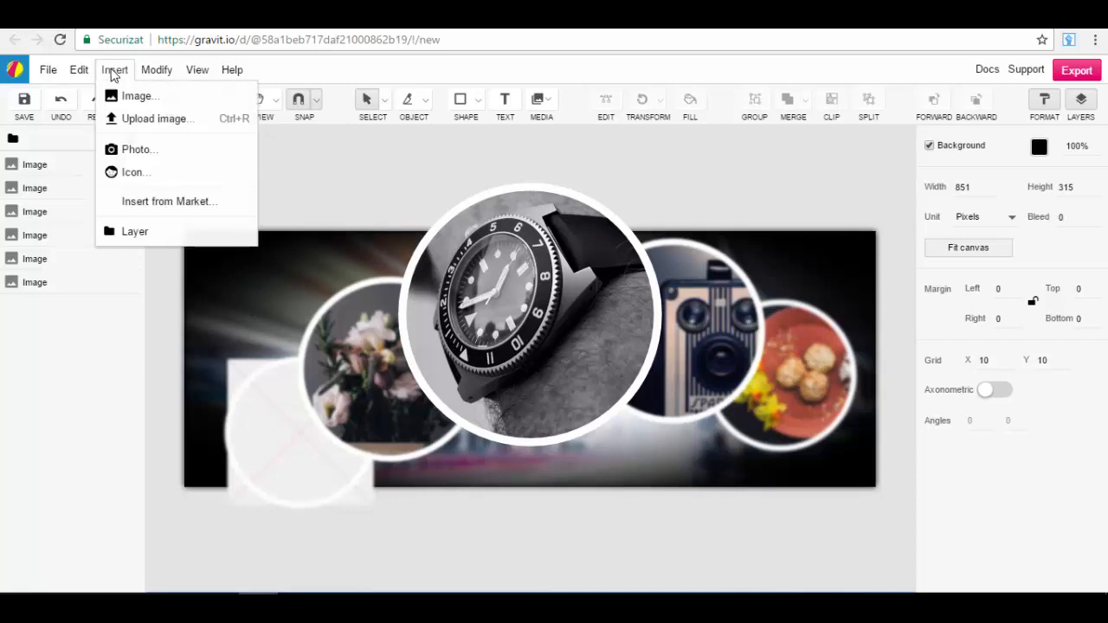
{"action": "left_click", "coordinate": [134, 172]}
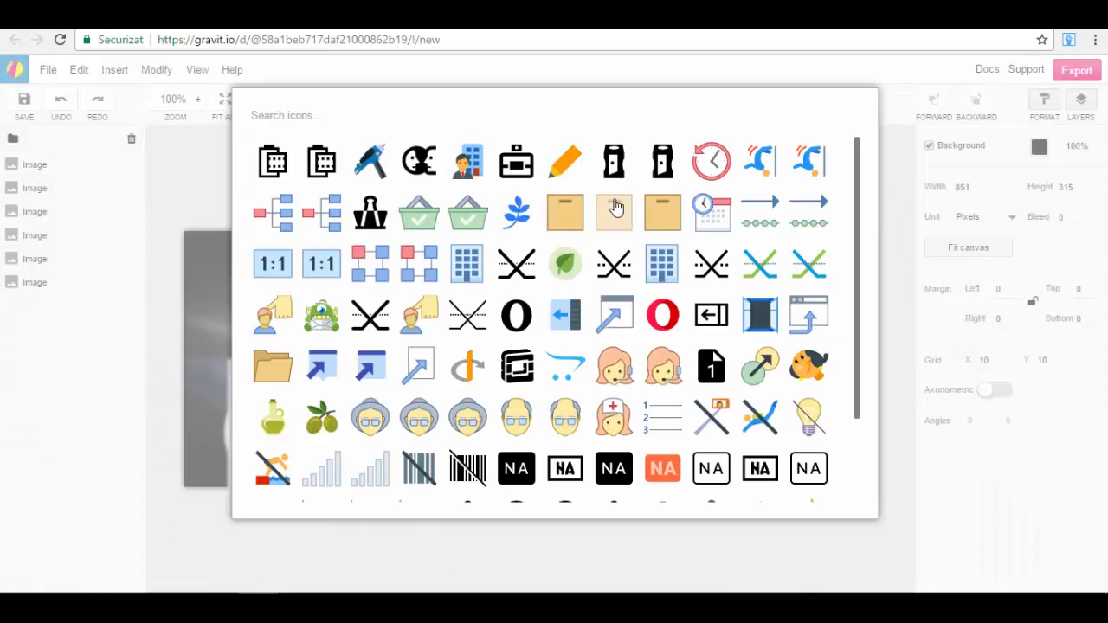
{"action": "scroll", "coordinate": [627, 264], "scroll_direction": "down", "scroll_amount": 2}
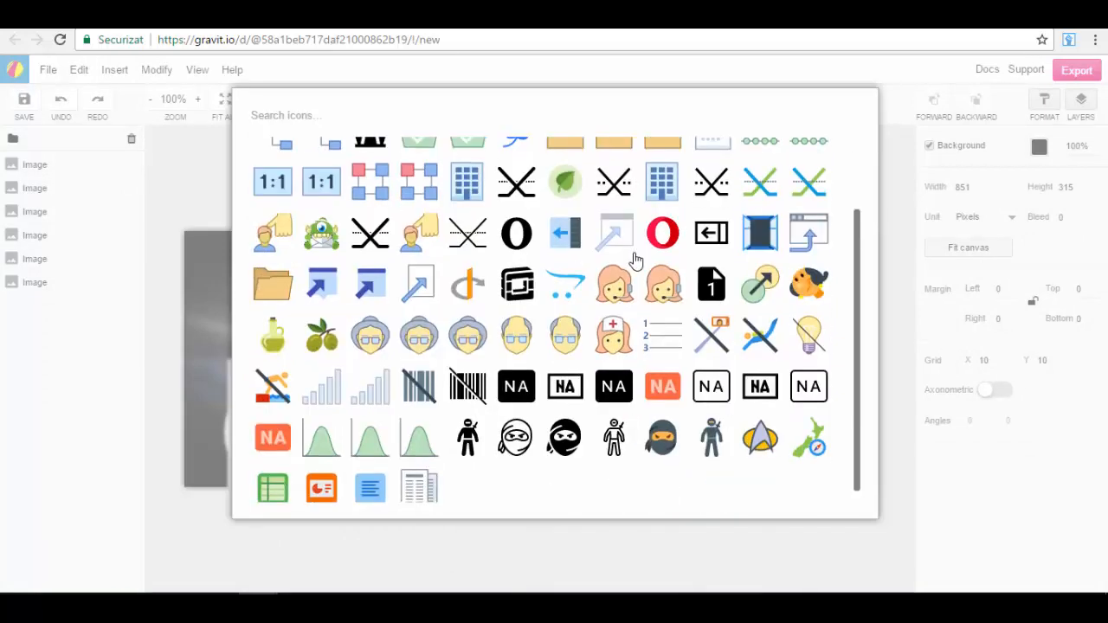
{"action": "scroll", "coordinate": [634, 255], "scroll_direction": "down", "scroll_amount": 6}
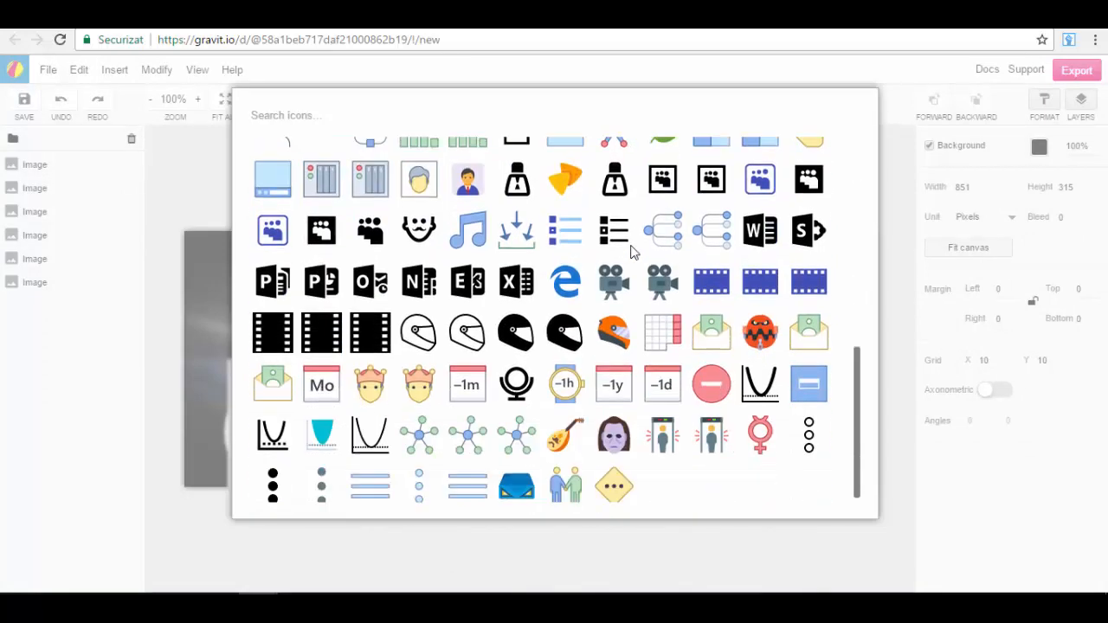
{"action": "scroll", "coordinate": [662, 249], "scroll_direction": "down", "scroll_amount": 4}
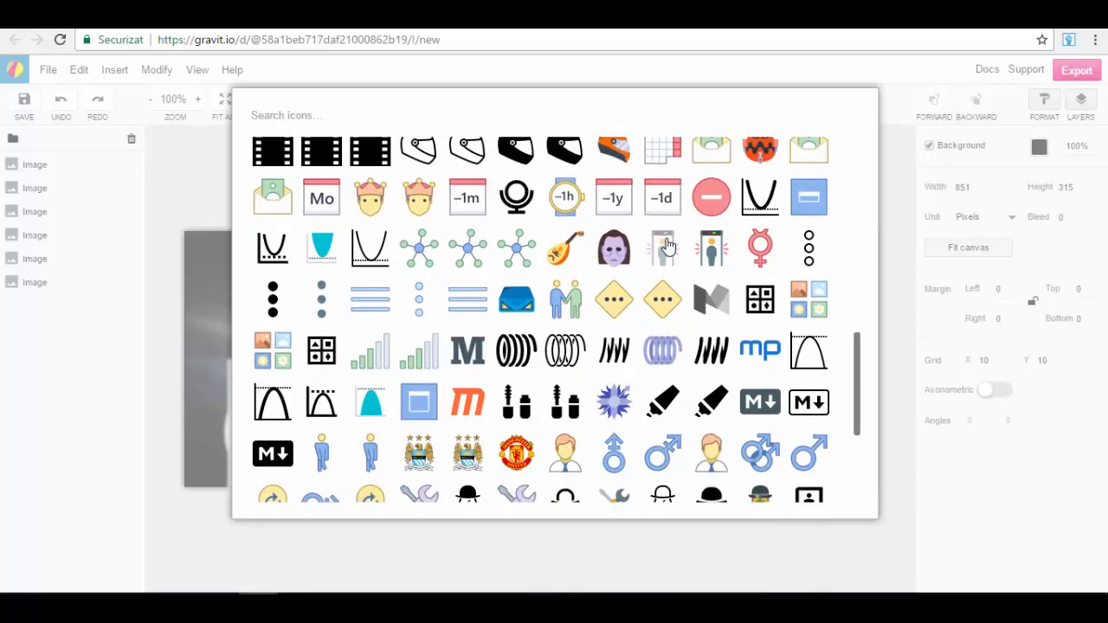
{"action": "scroll", "coordinate": [667, 246], "scroll_direction": "down", "scroll_amount": 5}
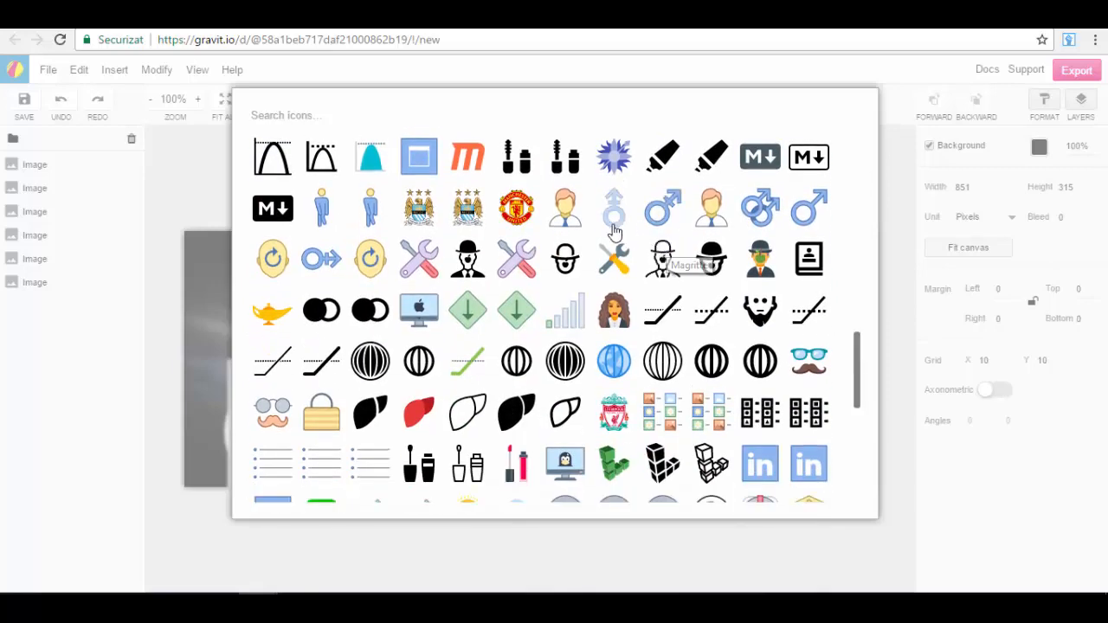
{"action": "scroll", "coordinate": [613, 232], "scroll_direction": "down", "scroll_amount": 9}
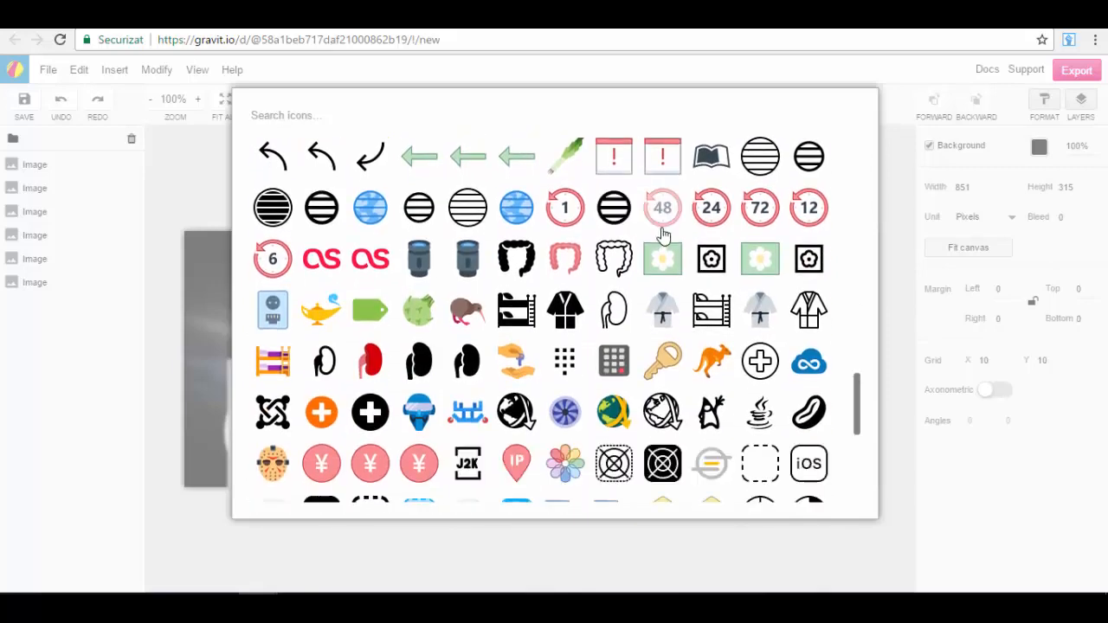
{"action": "scroll", "coordinate": [662, 233], "scroll_direction": "down", "scroll_amount": 7}
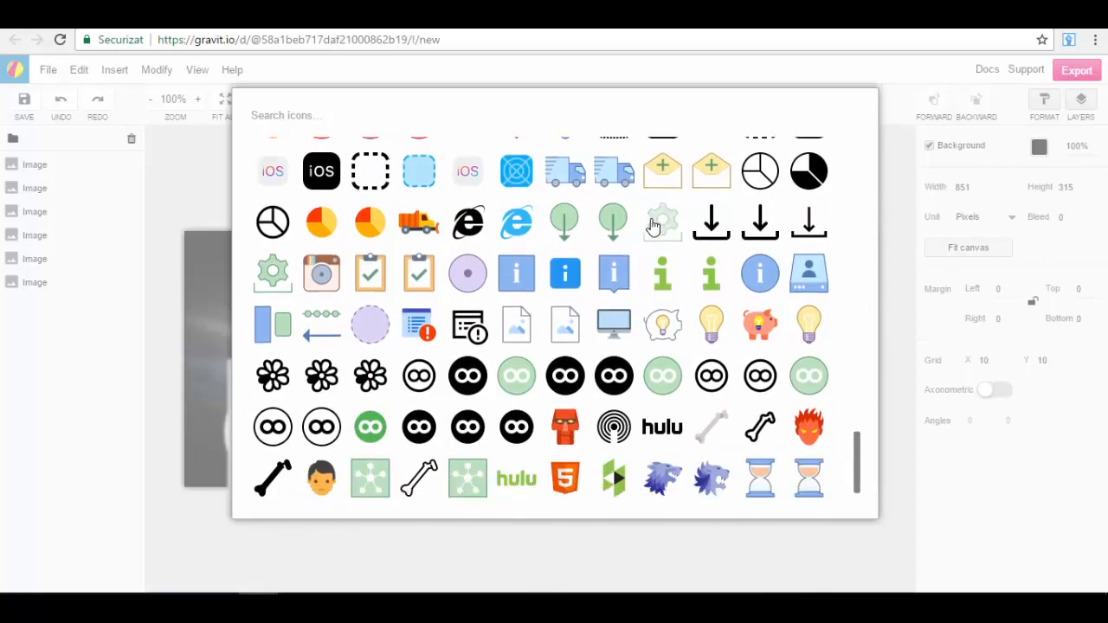
{"action": "scroll", "coordinate": [653, 225], "scroll_direction": "down", "scroll_amount": 2}
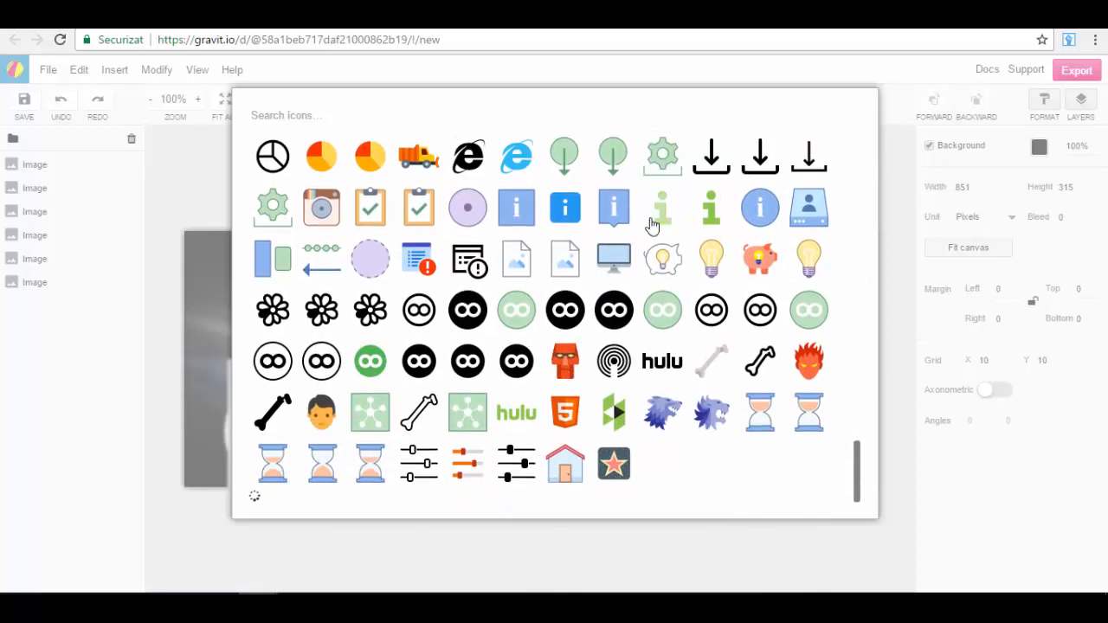
{"action": "left_click", "coordinate": [776, 264]}
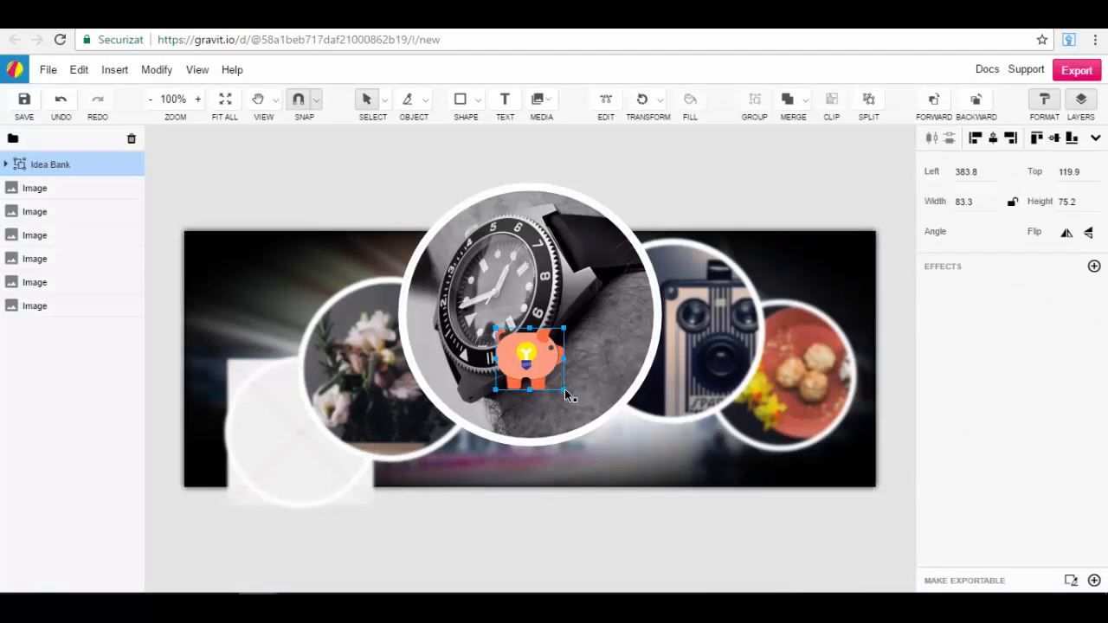
Step: Enlarge the piggy bank icon to about 225 × 187 px and move it to the canvas's upper-left area at about 20, 20
{"action": "left_click_drag", "start_coordinate": [564, 392], "coordinate": [618, 442]}
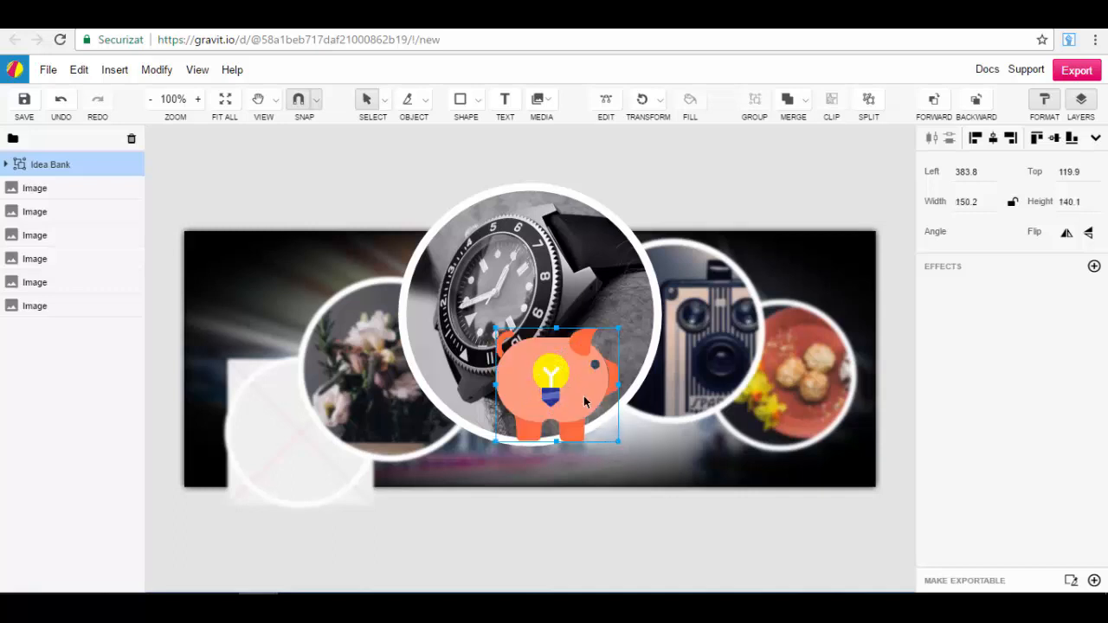
{"action": "left_click_drag", "start_coordinate": [501, 334], "coordinate": [435, 291]}
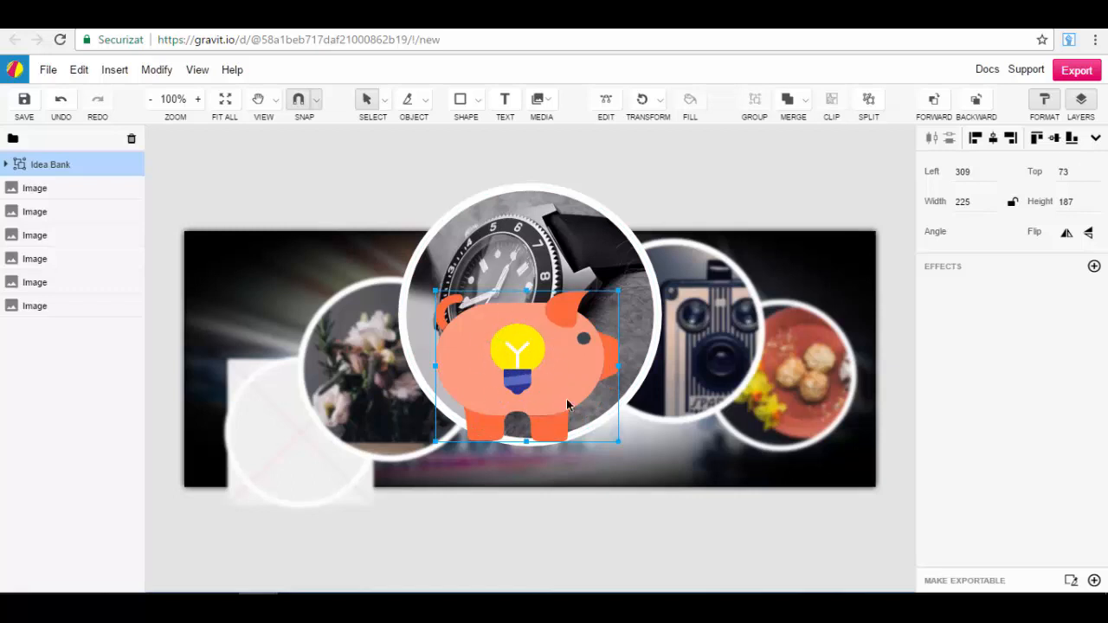
{"action": "left_click_drag", "start_coordinate": [567, 404], "coordinate": [307, 332]}
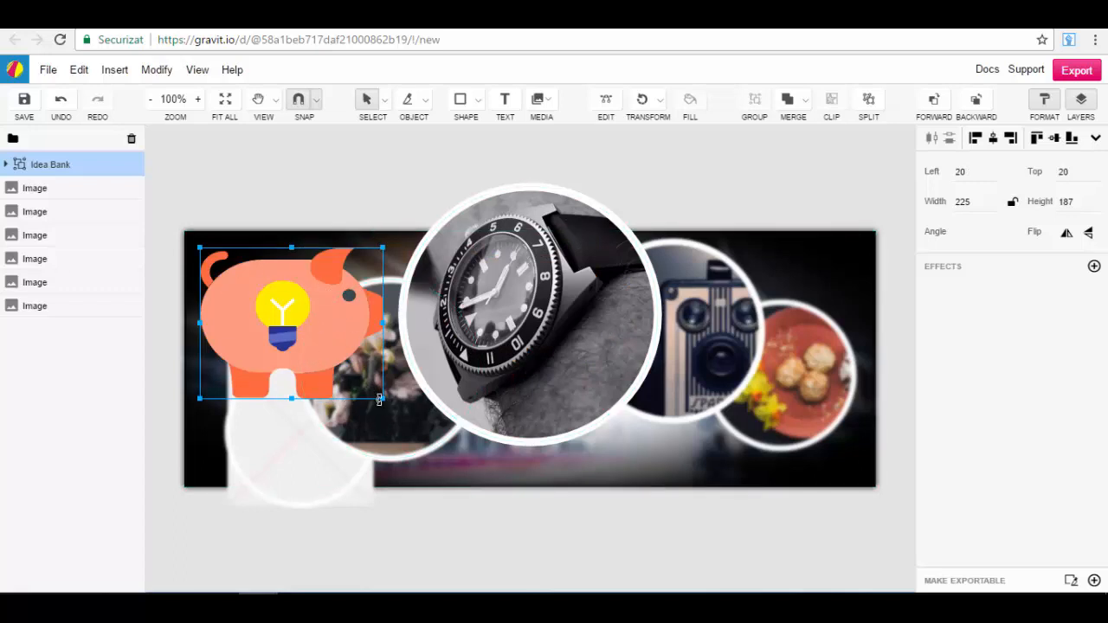
Step: Stretch the piggy bank icon to about 239 × 213 px and delete it from the canvas
{"action": "left_click_drag", "start_coordinate": [383, 399], "coordinate": [395, 426]}
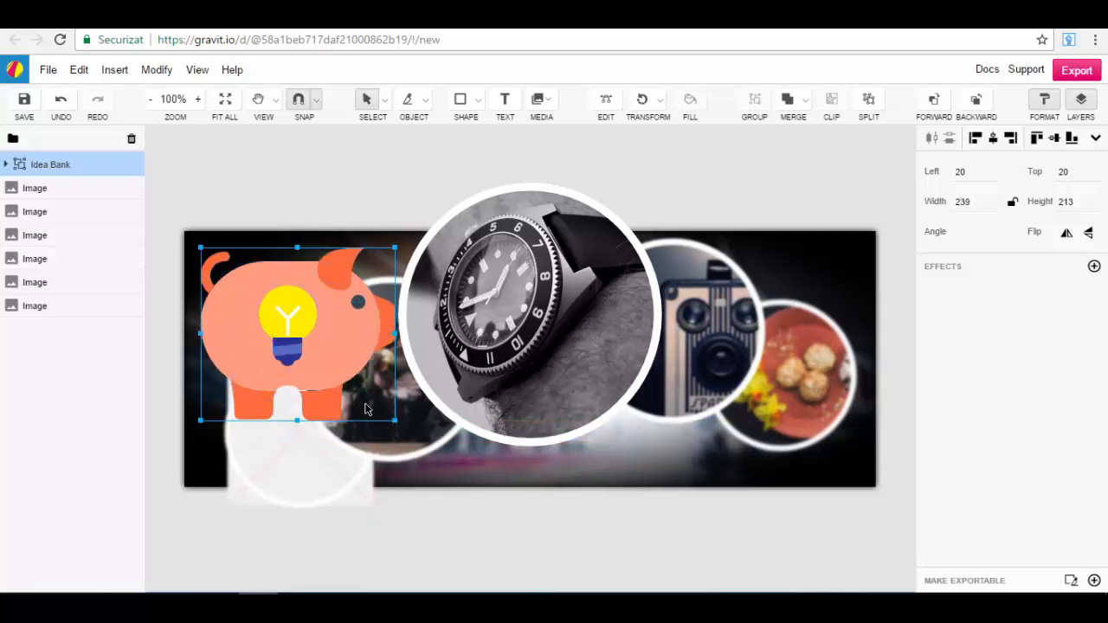
{"action": "left_click_drag", "start_coordinate": [319, 327], "coordinate": [314, 327]}
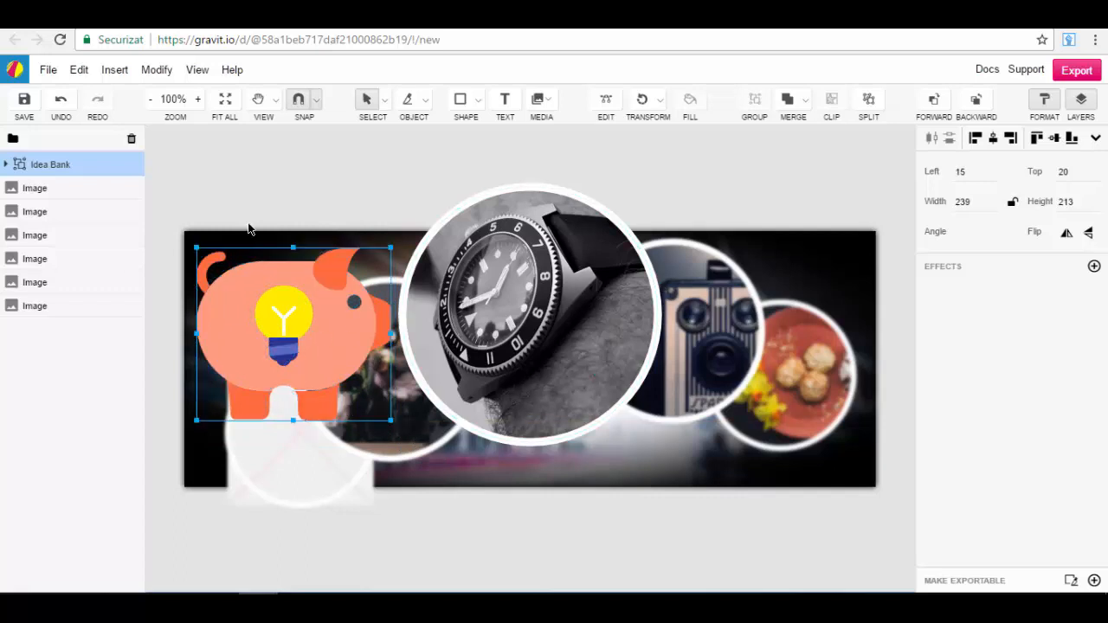
{"action": "key", "text": "Delete"}
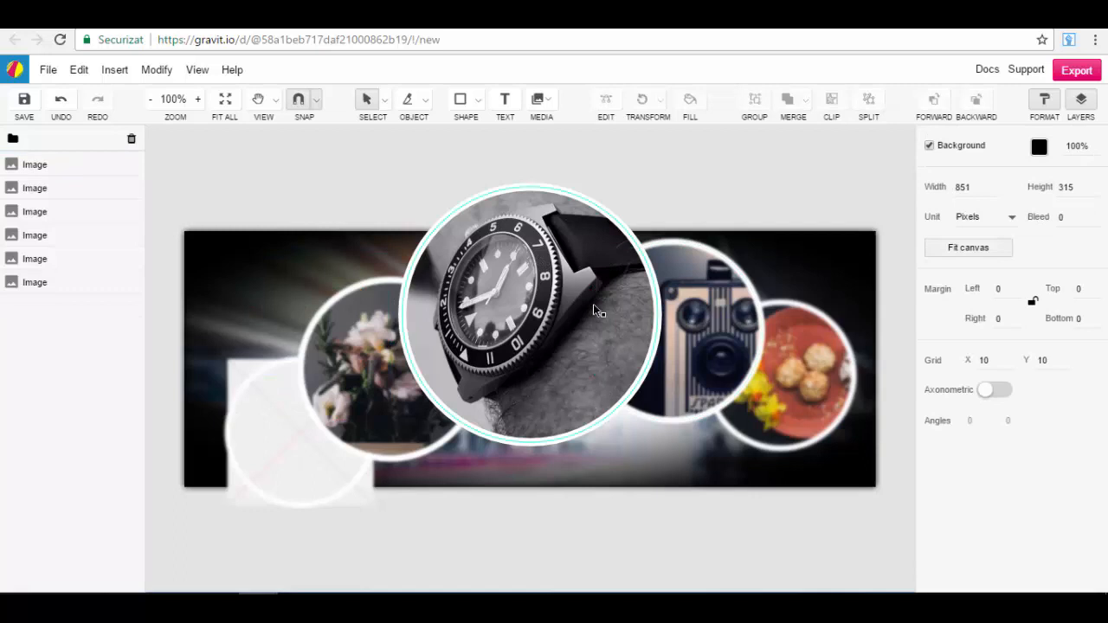
Step: View the image replacement library for the watch image and close it without choosing a replacement
{"action": "left_click", "coordinate": [513, 278]}
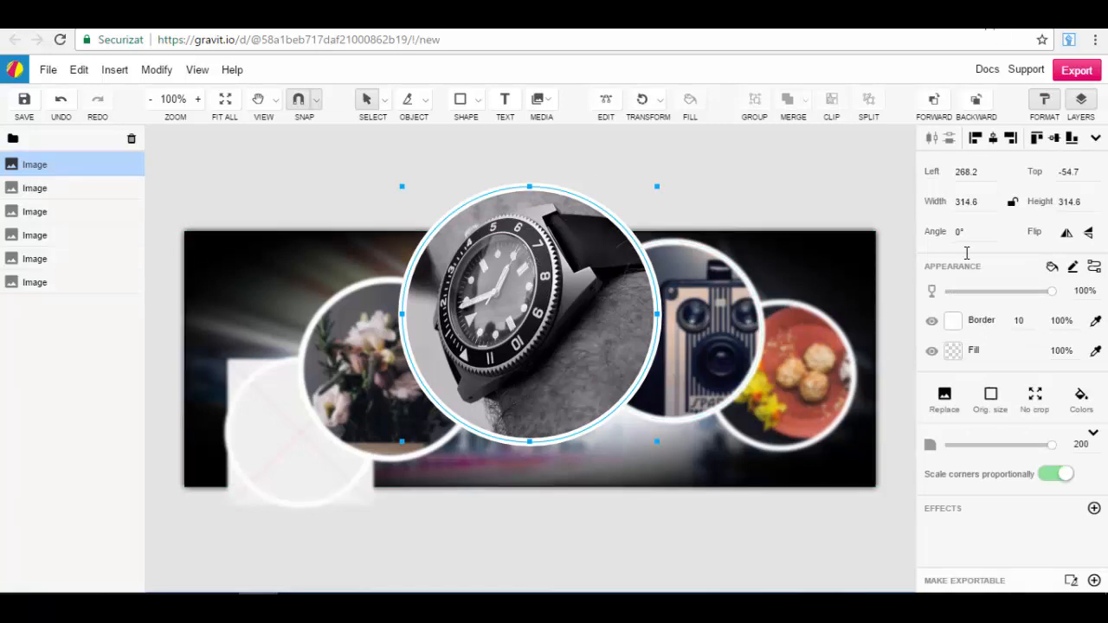
{"action": "left_click", "coordinate": [945, 399]}
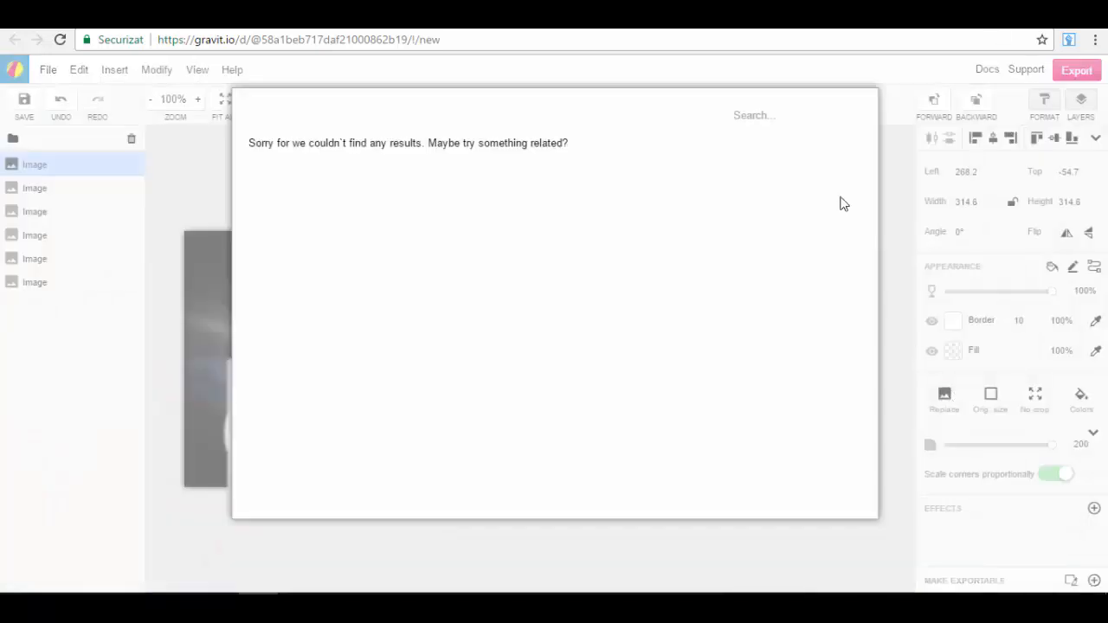
{"action": "left_click", "coordinate": [750, 118]}
{"action": "left_click", "coordinate": [929, 325]}
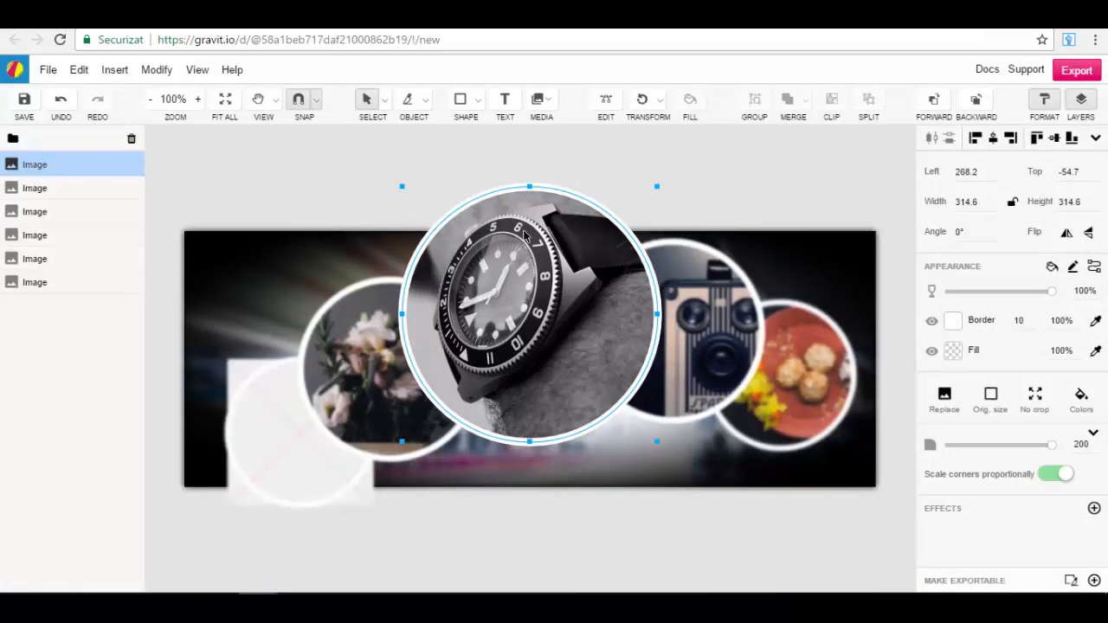
Step: Rotate the watch image to an angle of -2° and keep it selected
{"action": "scroll", "coordinate": [522, 290], "scroll_direction": "down", "scroll_amount": 2}
{"action": "scroll", "coordinate": [571, 255], "scroll_direction": "up", "scroll_amount": 1}
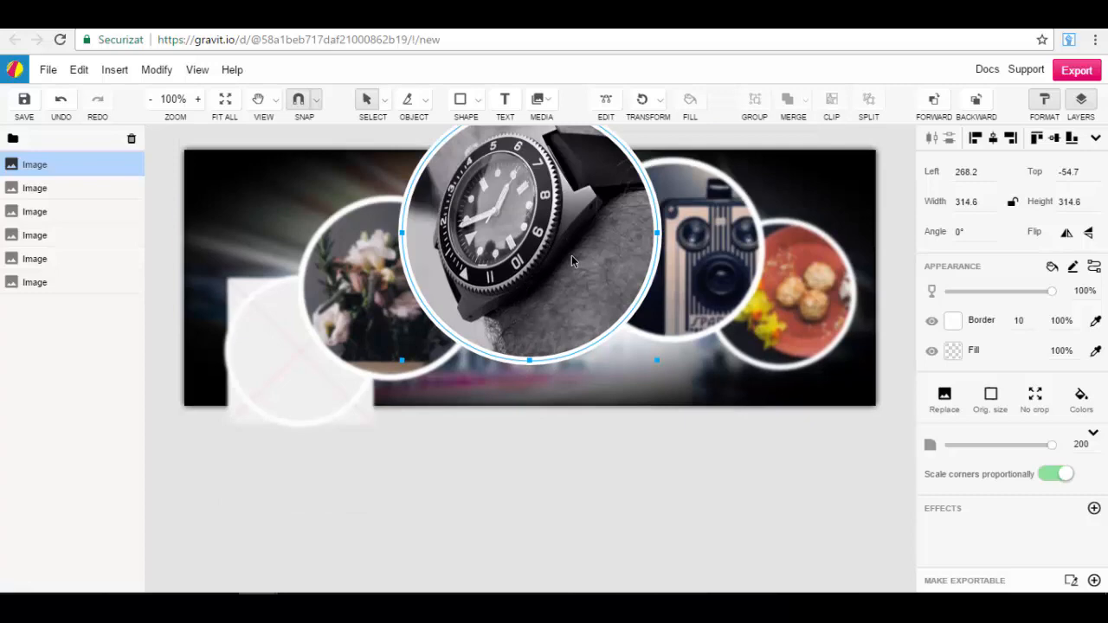
{"action": "left_click", "coordinate": [1044, 102]}
{"action": "left_click", "coordinate": [1046, 102]}
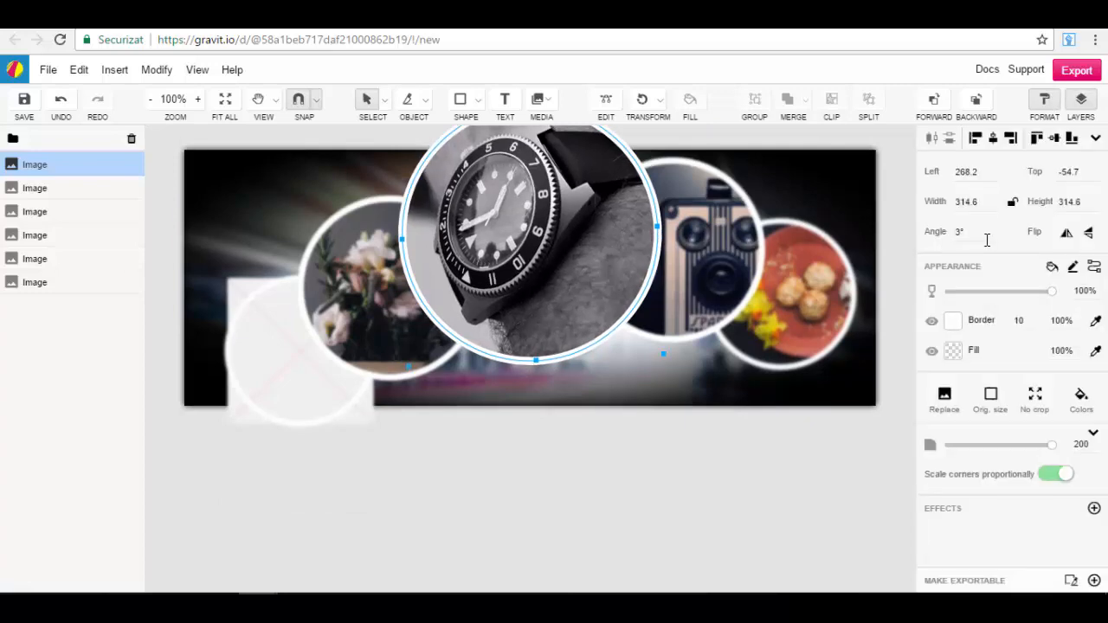
{"action": "scroll", "coordinate": [986, 241], "scroll_direction": "down", "scroll_amount": 2}
{"action": "scroll", "coordinate": [640, 275], "scroll_direction": "up", "scroll_amount": 3}
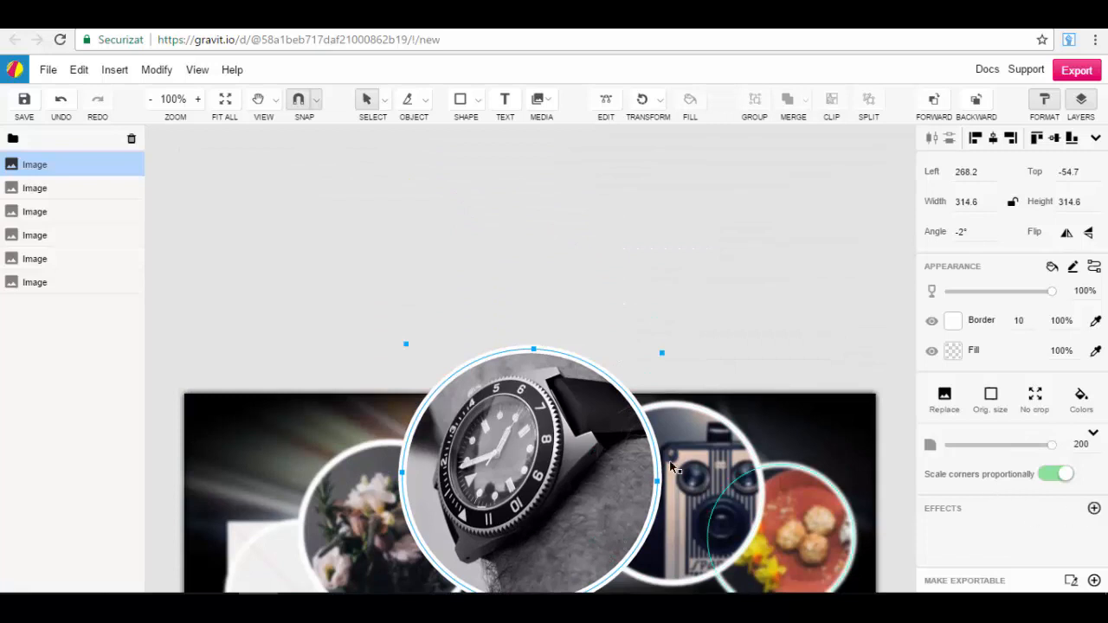
{"action": "left_click", "coordinate": [790, 317]}
{"action": "left_click", "coordinate": [606, 417]}
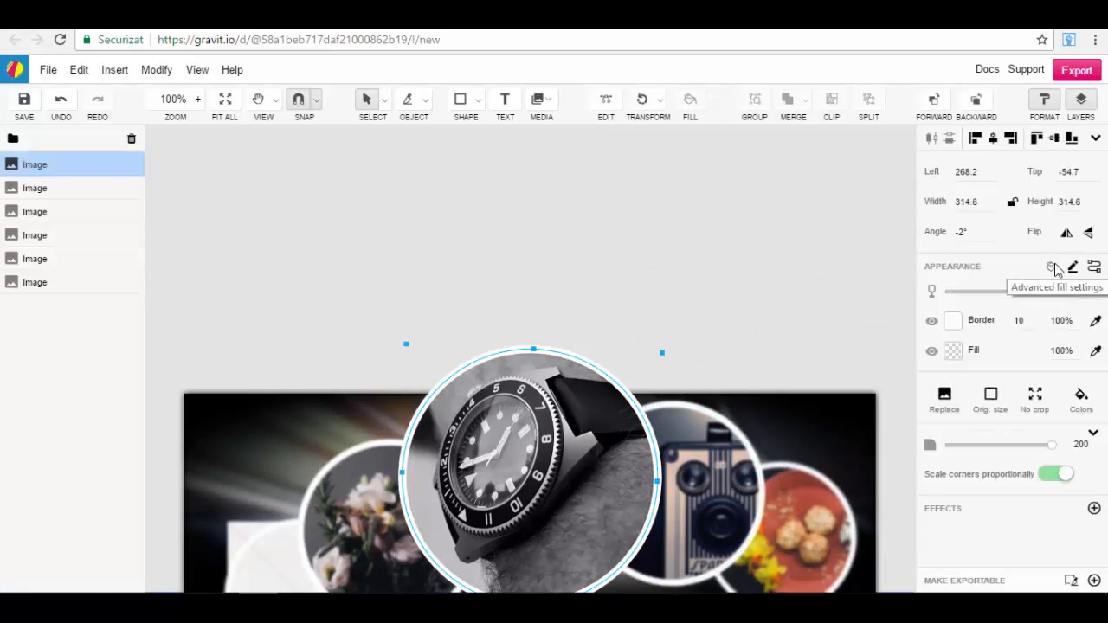
Step: Try a grey #A2A2A2 fill on the watch image, view the swatches, and undo the fill
{"action": "left_click", "coordinate": [955, 354]}
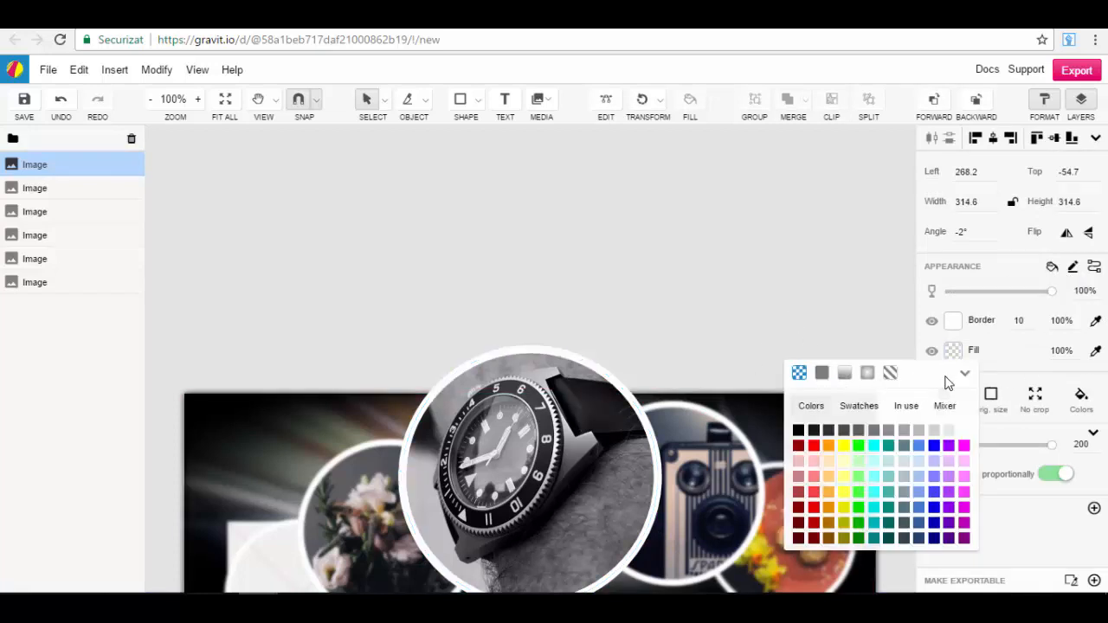
{"action": "left_click", "coordinate": [901, 429]}
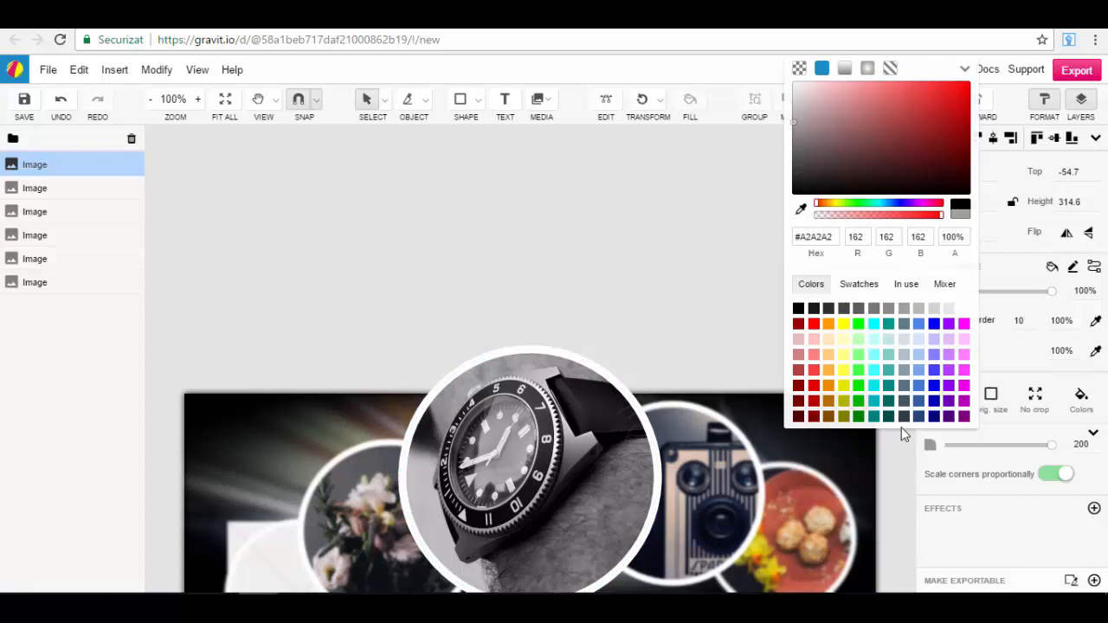
{"action": "left_click", "coordinate": [857, 284]}
{"action": "left_click", "coordinate": [700, 315]}
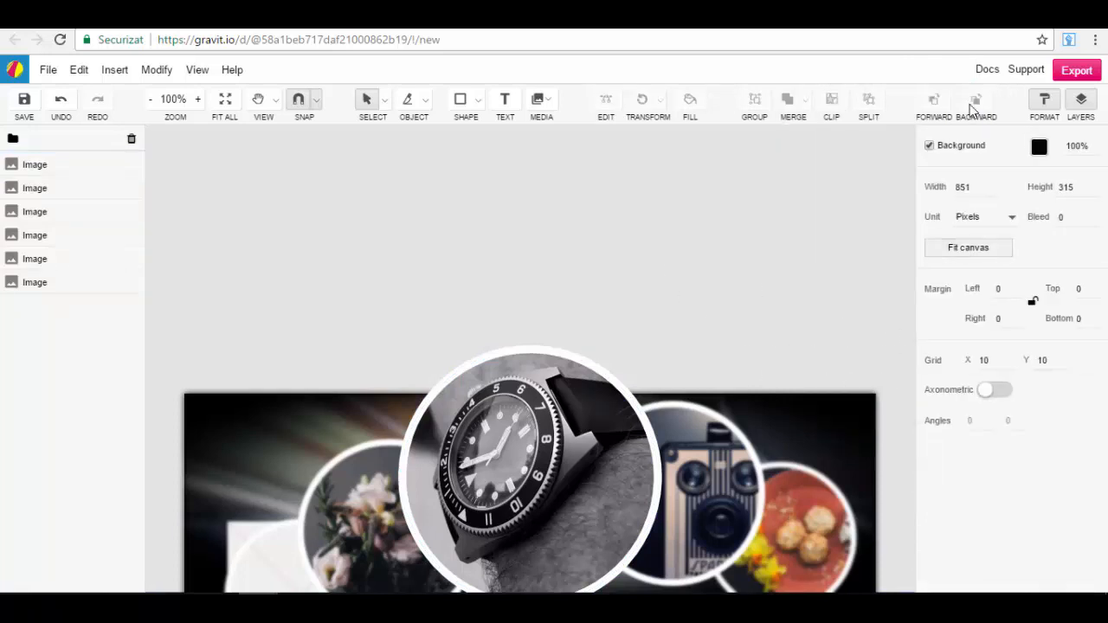
{"action": "left_click", "coordinate": [60, 100]}
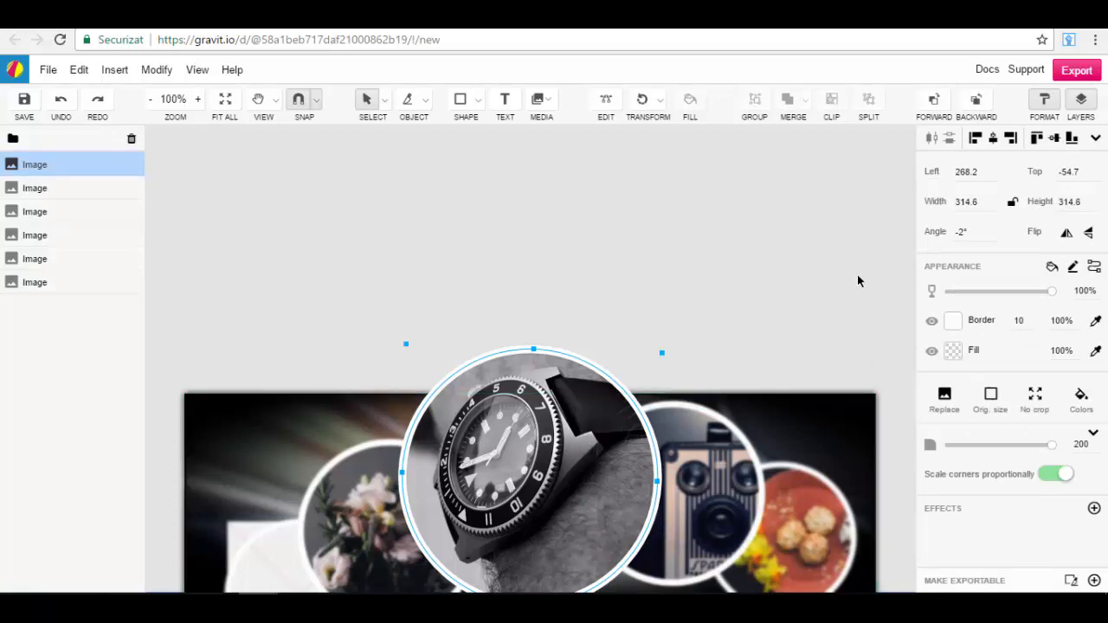
Step: Try out the watch image's opacity setting and leave it at 100%
{"action": "scroll", "coordinate": [775, 312], "scroll_direction": "up", "scroll_amount": 1}
{"action": "scroll", "coordinate": [775, 314], "scroll_direction": "down", "scroll_amount": 3}
{"action": "scroll", "coordinate": [763, 316], "scroll_direction": "down", "scroll_amount": 3}
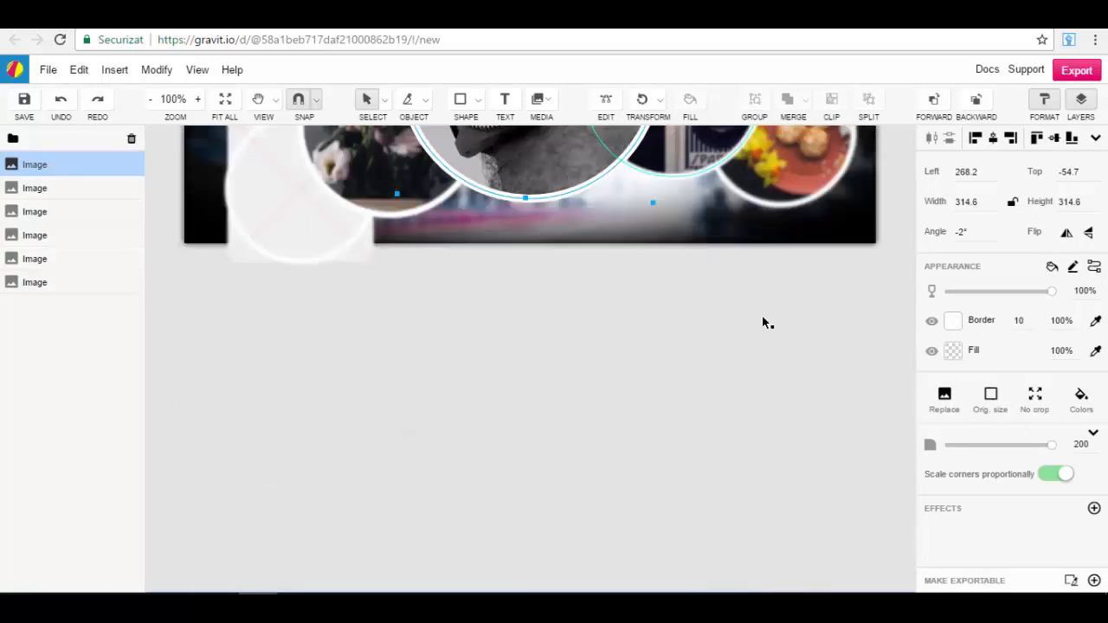
{"action": "scroll", "coordinate": [762, 315], "scroll_direction": "up", "scroll_amount": 2}
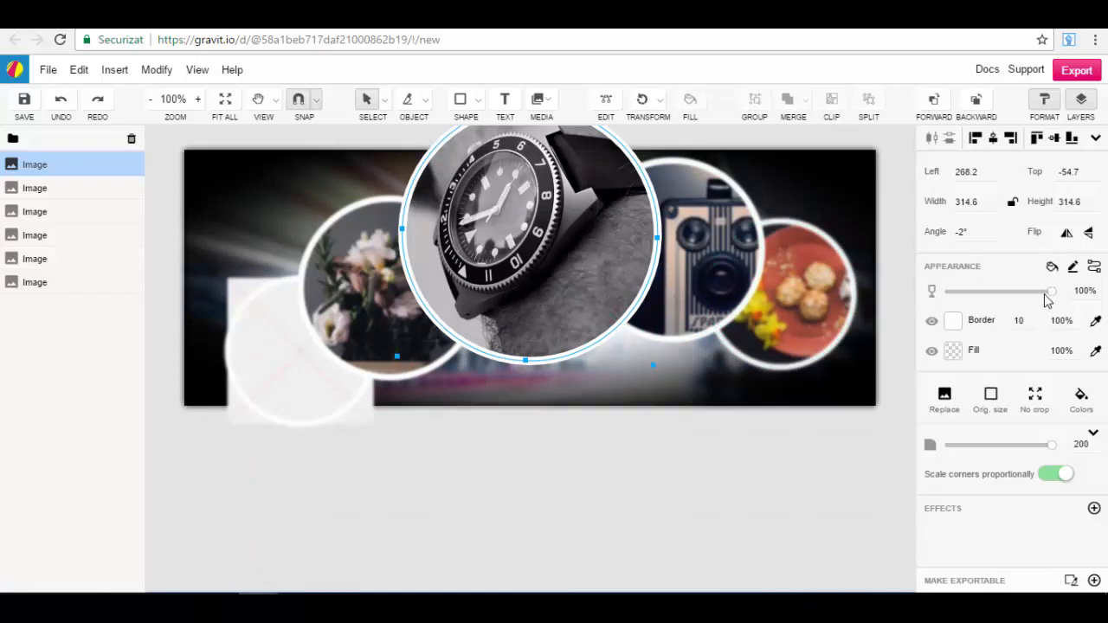
{"action": "mouse_move", "coordinate": [1053, 295]}
{"action": "left_mouse_down"}
{"action": "mouse_move", "coordinate": [989, 297]}
{"action": "mouse_move", "coordinate": [1061, 301]}
{"action": "left_mouse_up"}
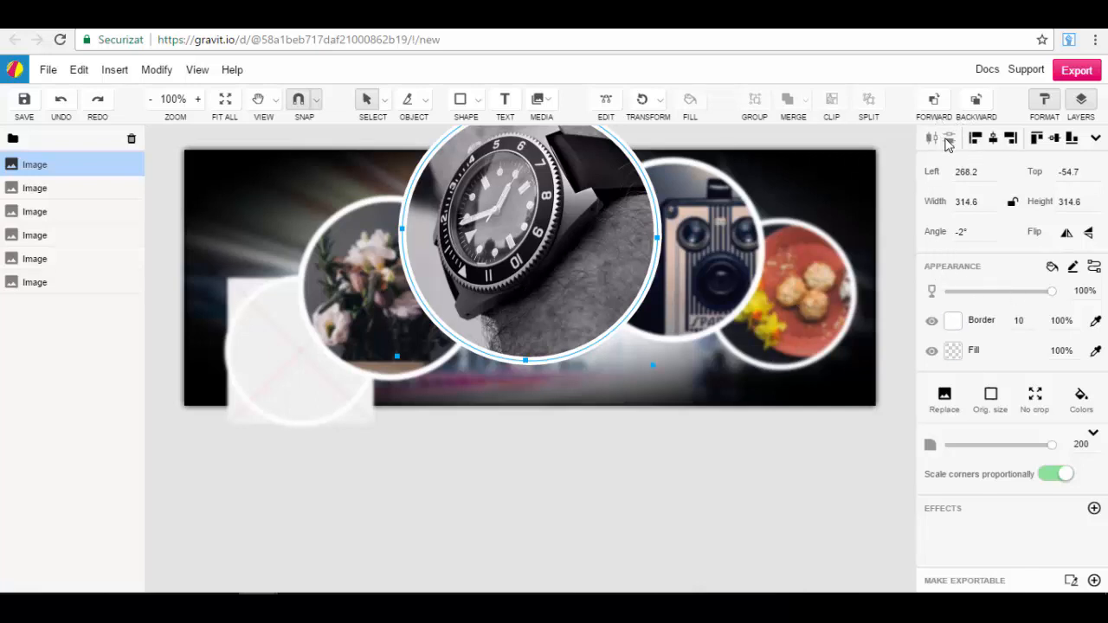
Step: Try the left and right alignments on the watch image, and align it to the canvas's horizontal centre and top edge
{"action": "left_click", "coordinate": [975, 139]}
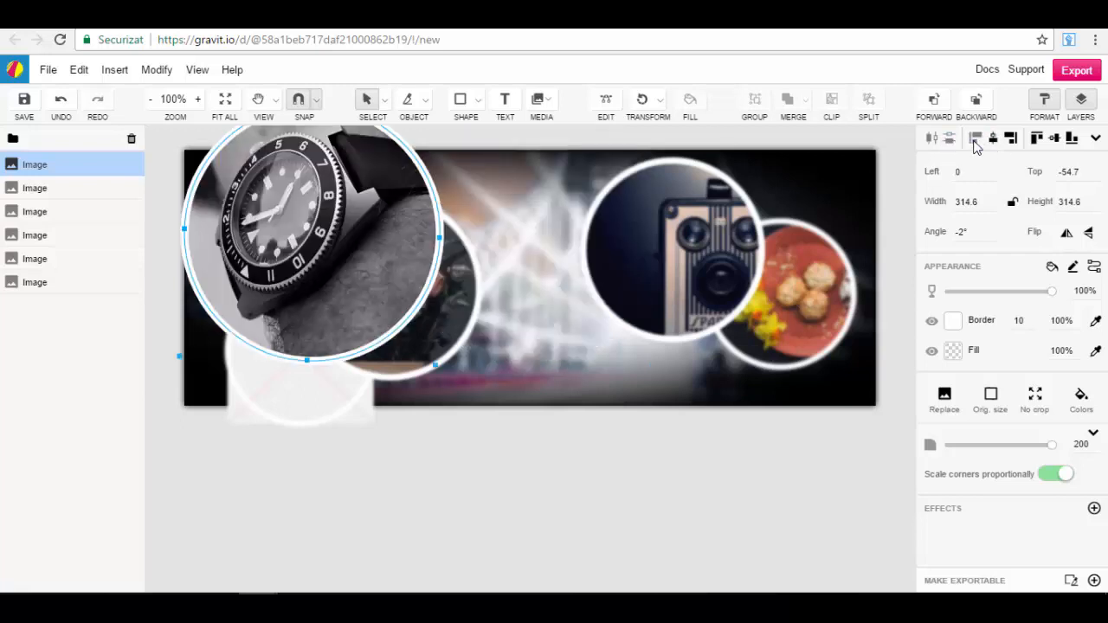
{"action": "left_click", "coordinate": [1010, 139]}
{"action": "left_click", "coordinate": [992, 139]}
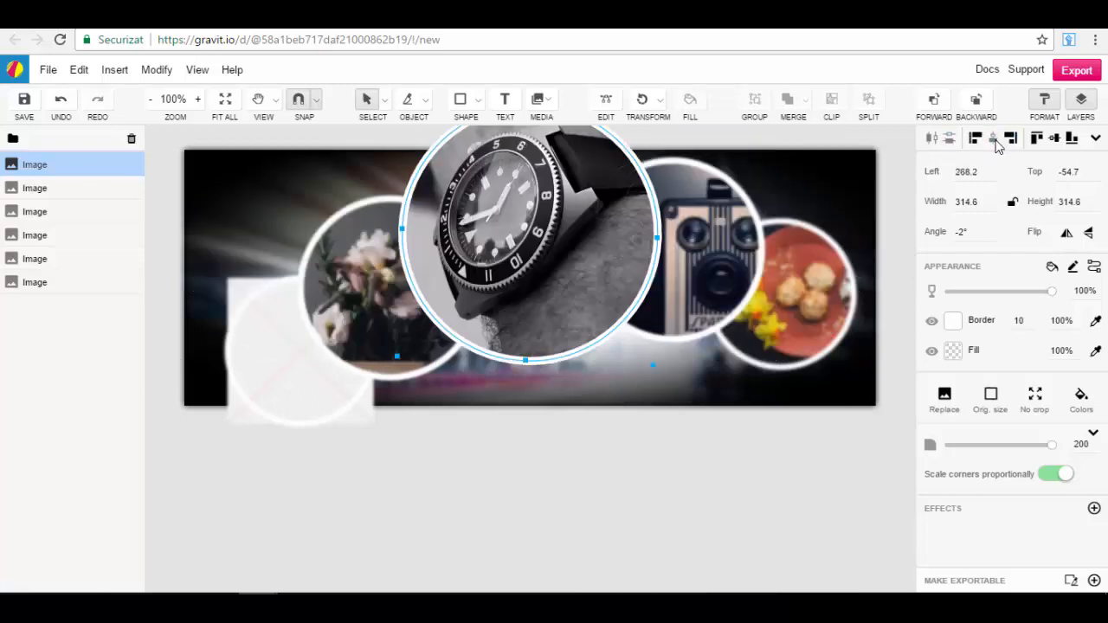
{"action": "left_click", "coordinate": [1038, 139]}
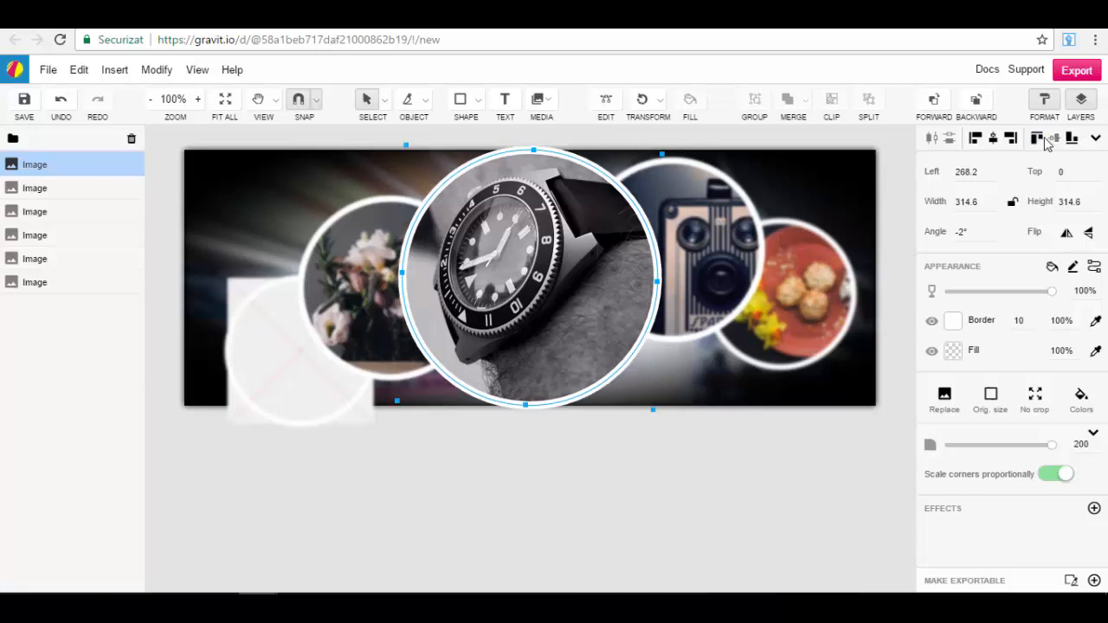
Step: Try the bottom alignment and the horizontal and vertical flips on the watch image, restoring its top alignment and original orientation
{"action": "left_click", "coordinate": [1072, 139]}
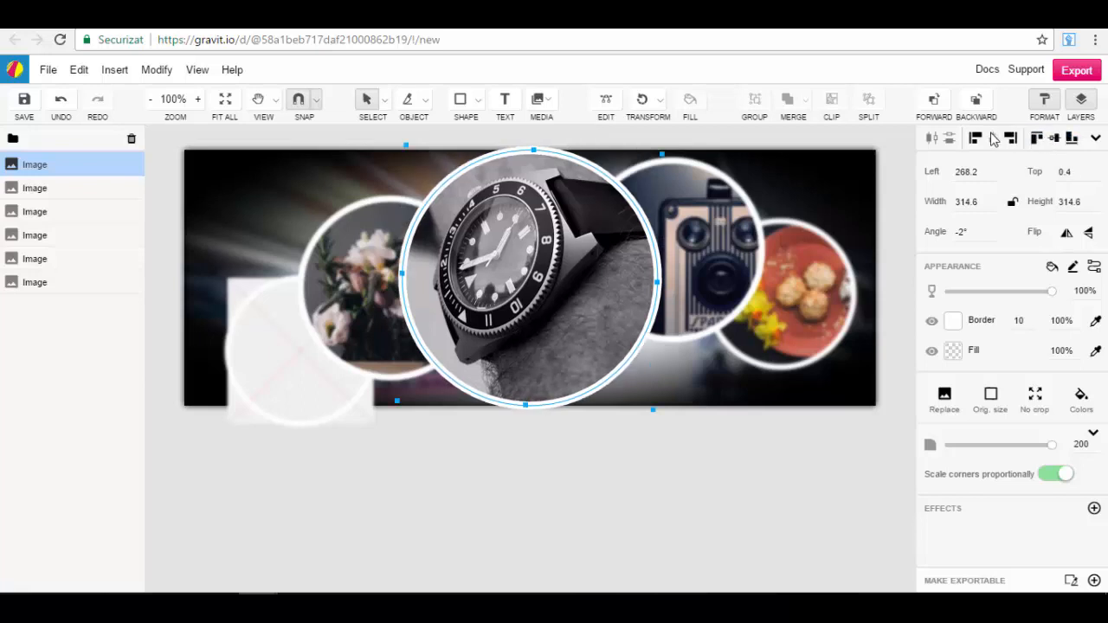
{"action": "left_click", "coordinate": [1037, 140]}
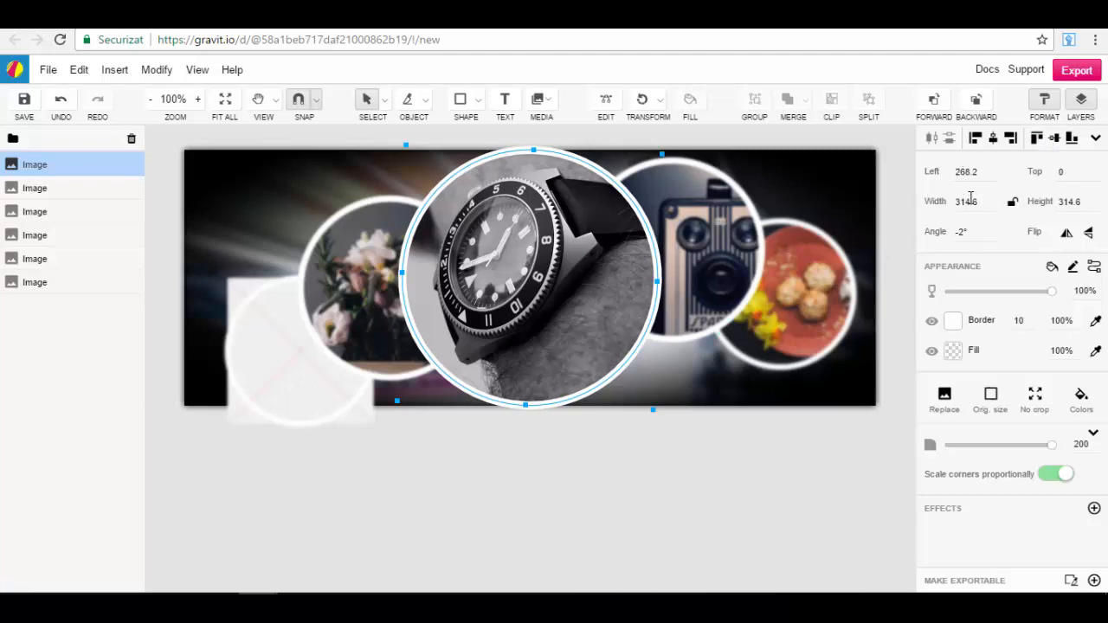
{"action": "left_click", "coordinate": [1066, 235]}
{"action": "left_click", "coordinate": [1066, 235]}
{"action": "left_click", "coordinate": [1088, 232]}
{"action": "left_click", "coordinate": [1088, 233]}
{"action": "mouse_move", "coordinate": [1055, 292]}
{"action": "left_mouse_down"}
{"action": "mouse_move", "coordinate": [991, 289]}
{"action": "mouse_move", "coordinate": [1073, 291]}
{"action": "left_mouse_up"}
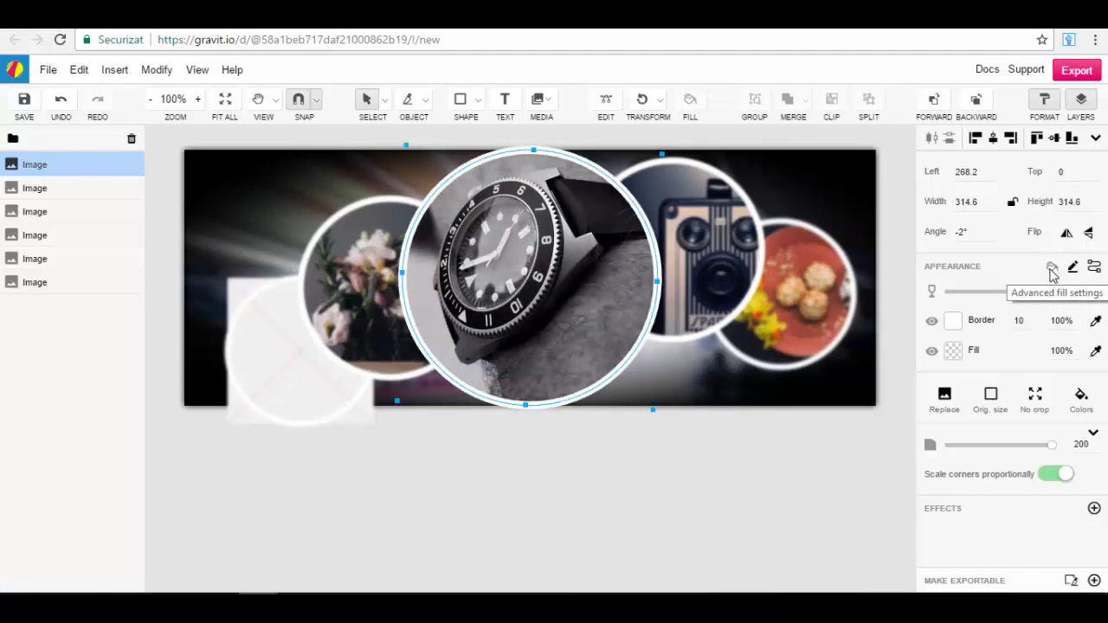
Step: Try Overlay, Soft Light and Normal blending on the watch image and leave it set to Multiply
{"action": "left_click", "coordinate": [1050, 270]}
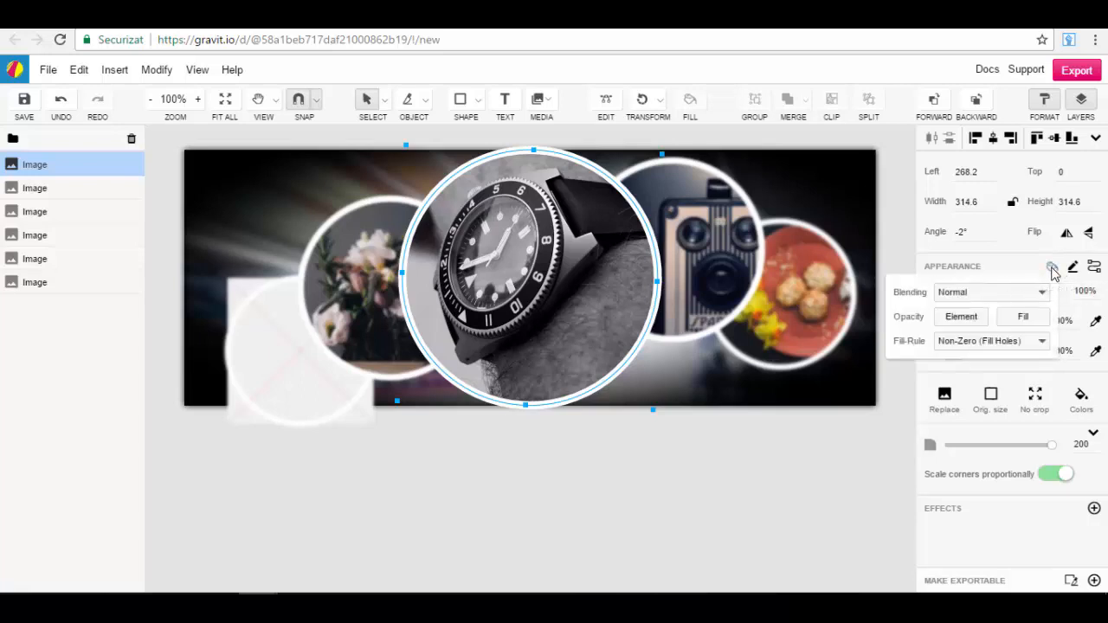
{"action": "left_click", "coordinate": [1013, 293]}
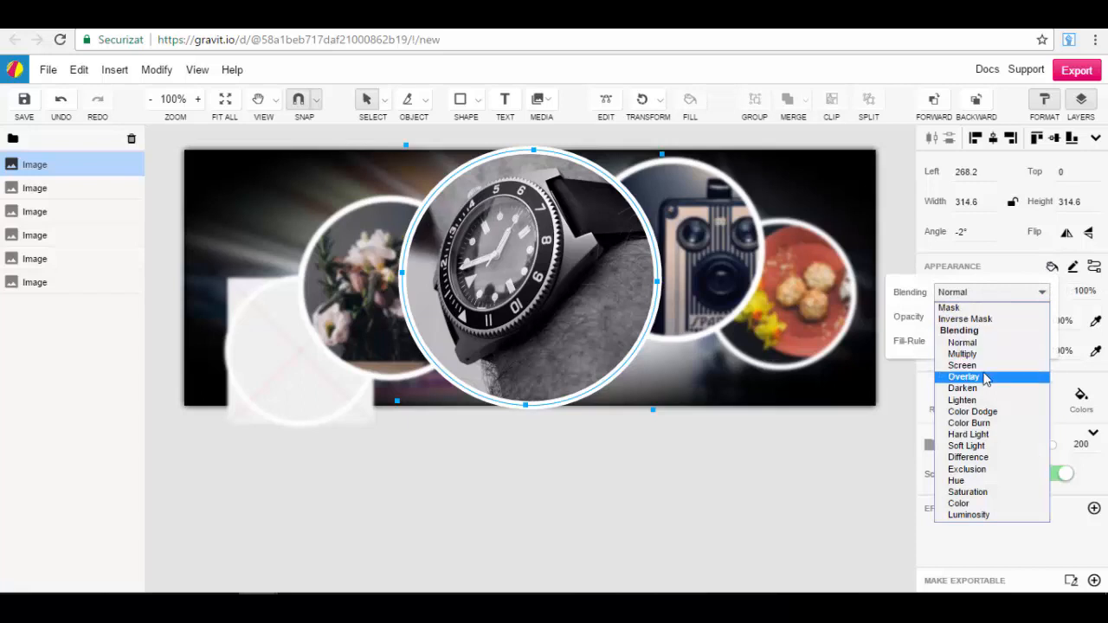
{"action": "left_click", "coordinate": [984, 376]}
{"action": "left_click", "coordinate": [1026, 294]}
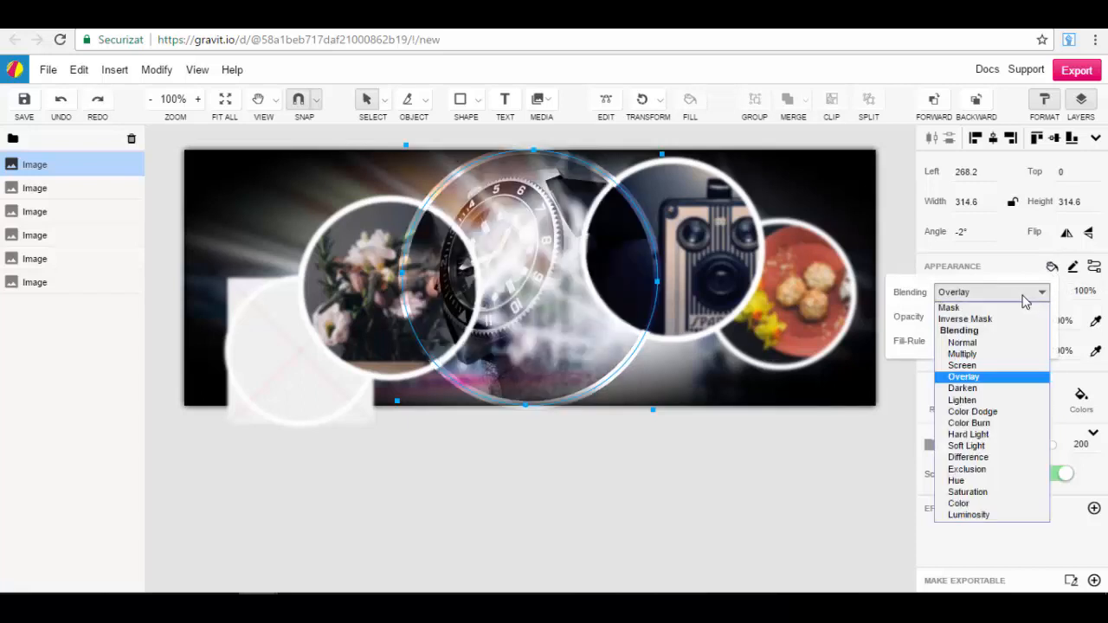
{"action": "left_click", "coordinate": [1002, 446]}
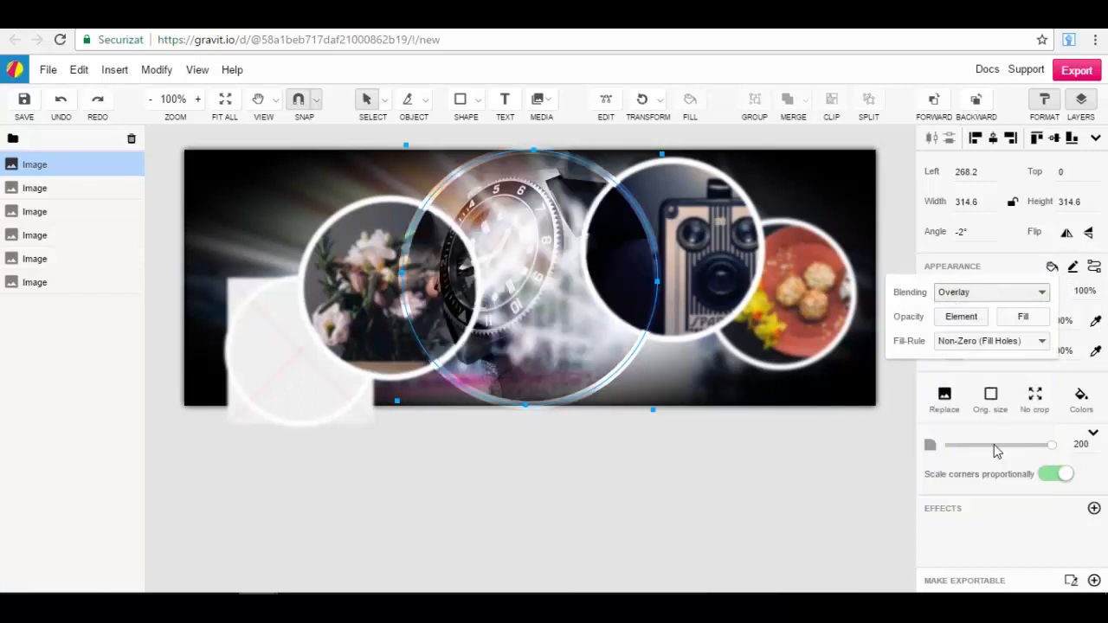
{"action": "left_click", "coordinate": [1014, 295]}
{"action": "left_click", "coordinate": [978, 343]}
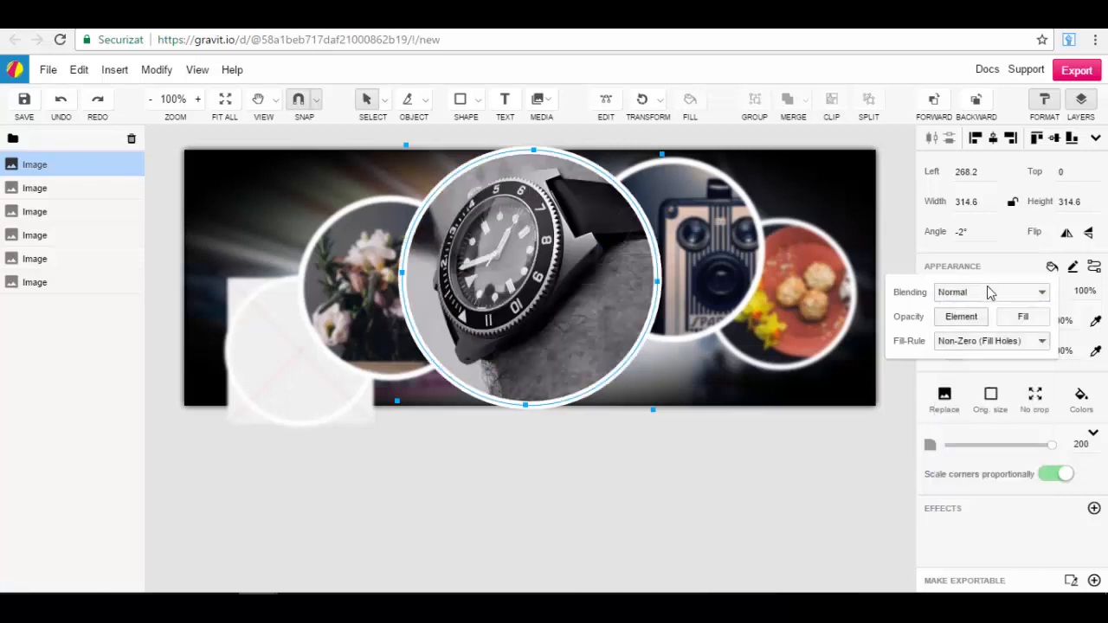
{"action": "left_click", "coordinate": [993, 294]}
{"action": "left_click", "coordinate": [978, 355]}
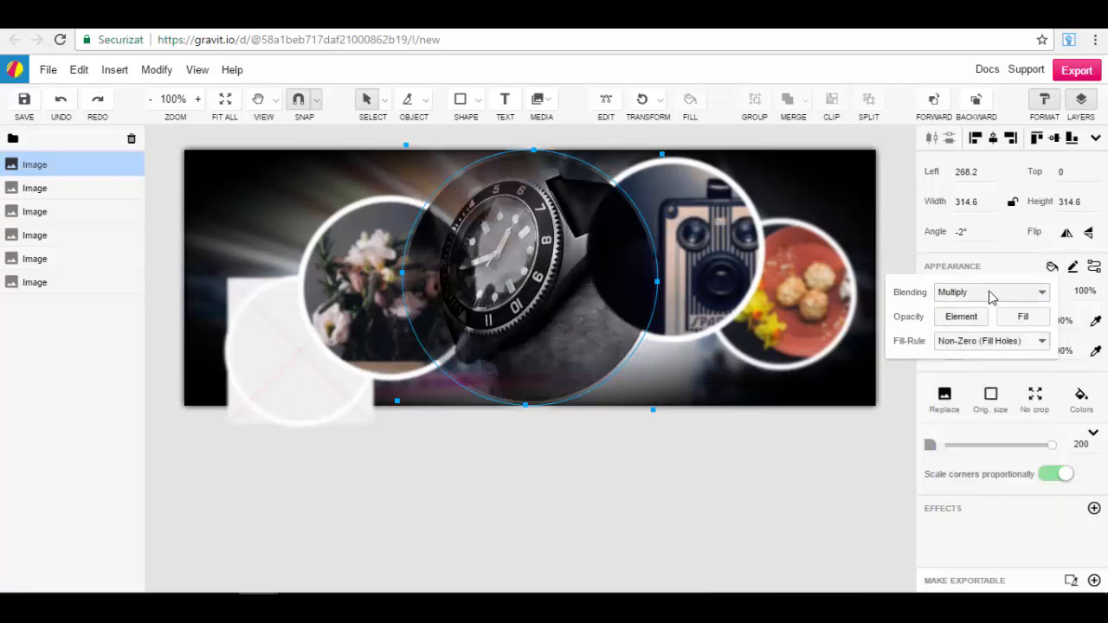
{"action": "left_click", "coordinate": [1023, 268]}
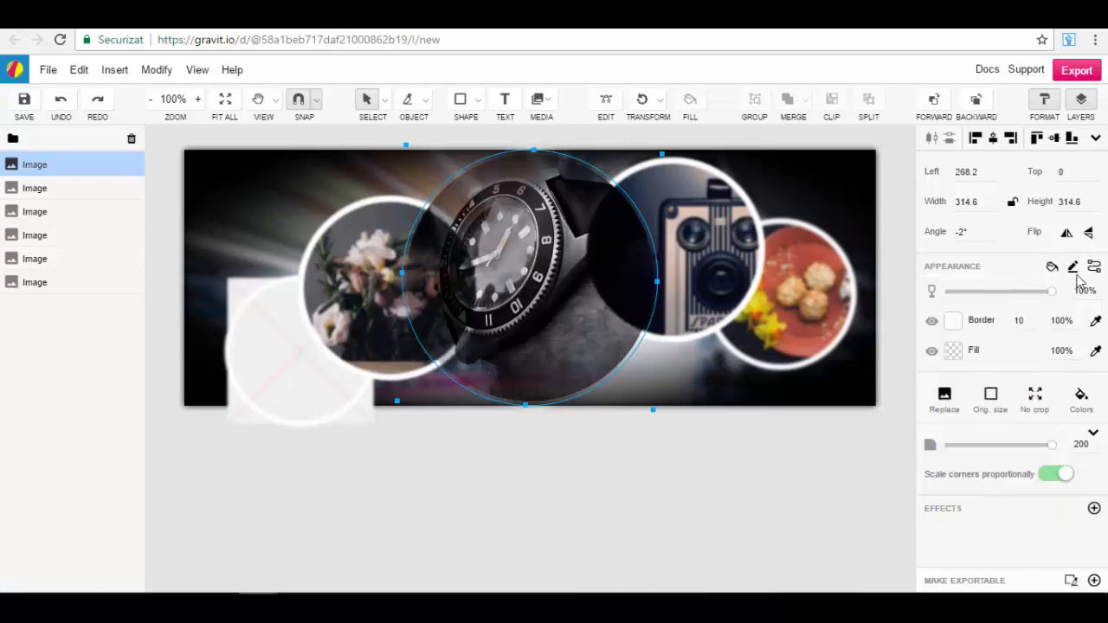
Step: Look at the watch image's advanced border settings and the remaining appearance options, and close them
{"action": "left_click", "coordinate": [1073, 268]}
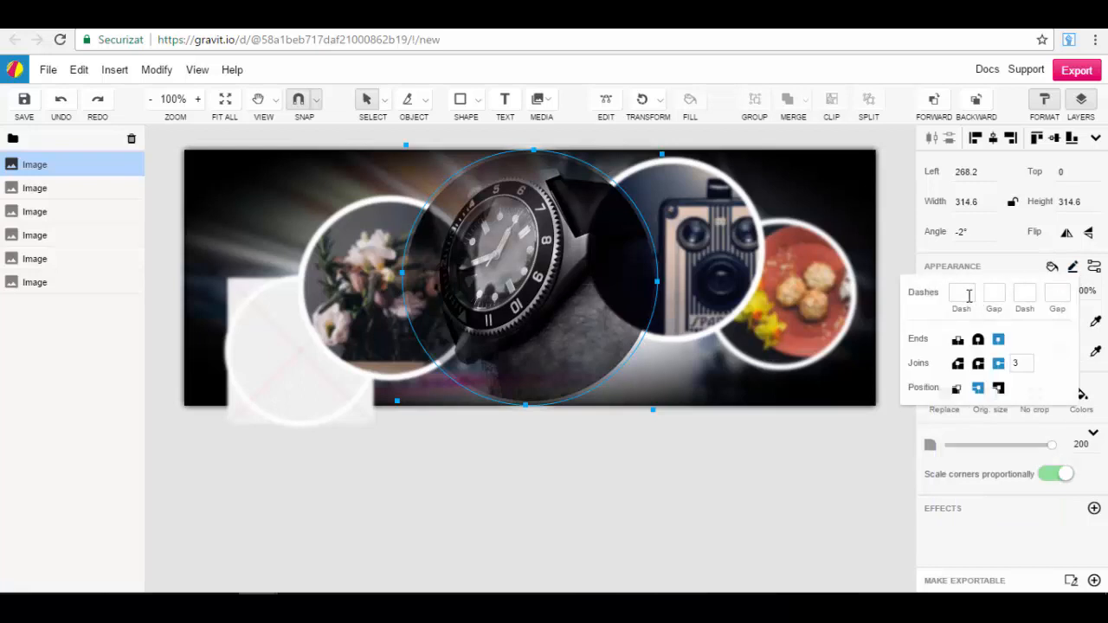
{"action": "left_click", "coordinate": [1094, 268]}
{"action": "left_click", "coordinate": [1013, 274]}
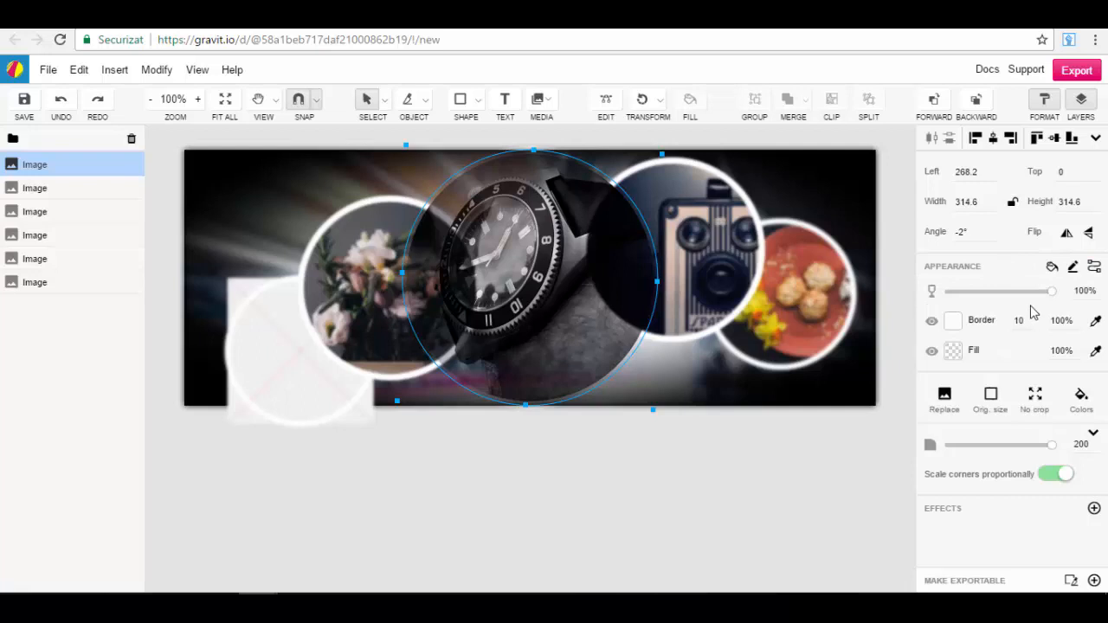
Step: Try a radial gradient on the watch image's border, set a linear gradient from #8C3333 to black, and view the fill options
{"action": "left_click", "coordinate": [953, 322]}
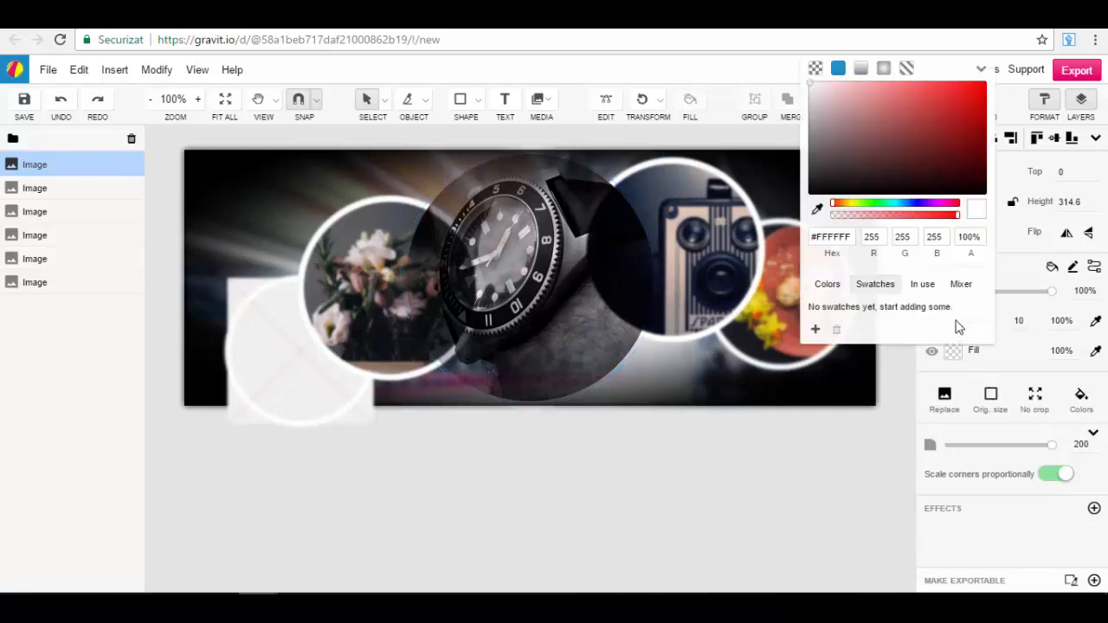
{"action": "left_click_drag", "start_coordinate": [887, 156], "coordinate": [923, 132]}
{"action": "left_click", "coordinate": [883, 69]}
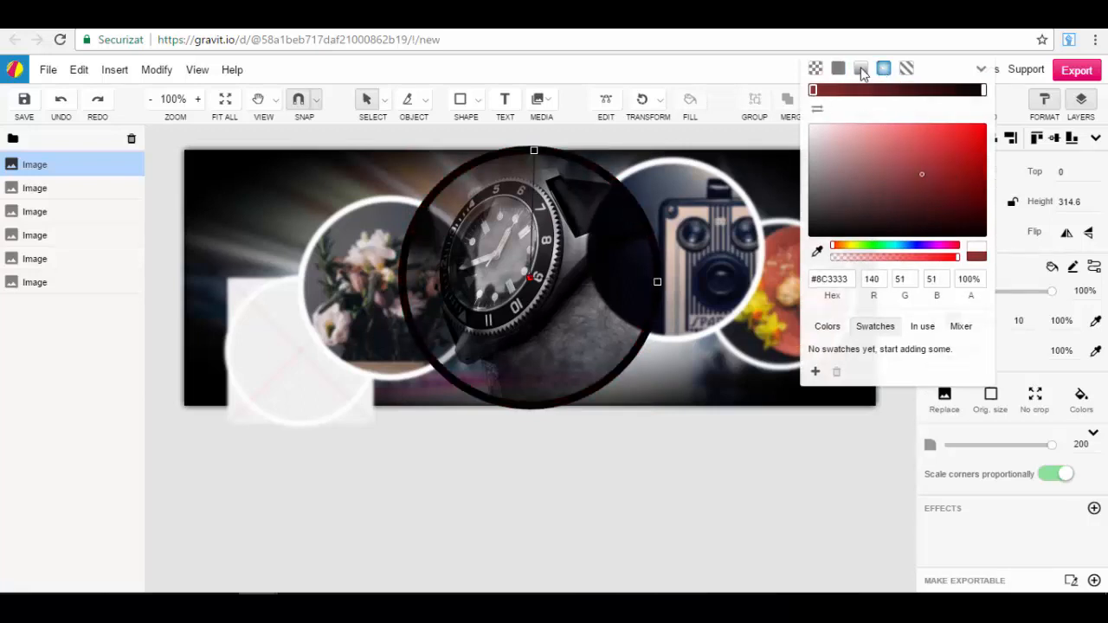
{"action": "left_click", "coordinate": [860, 68]}
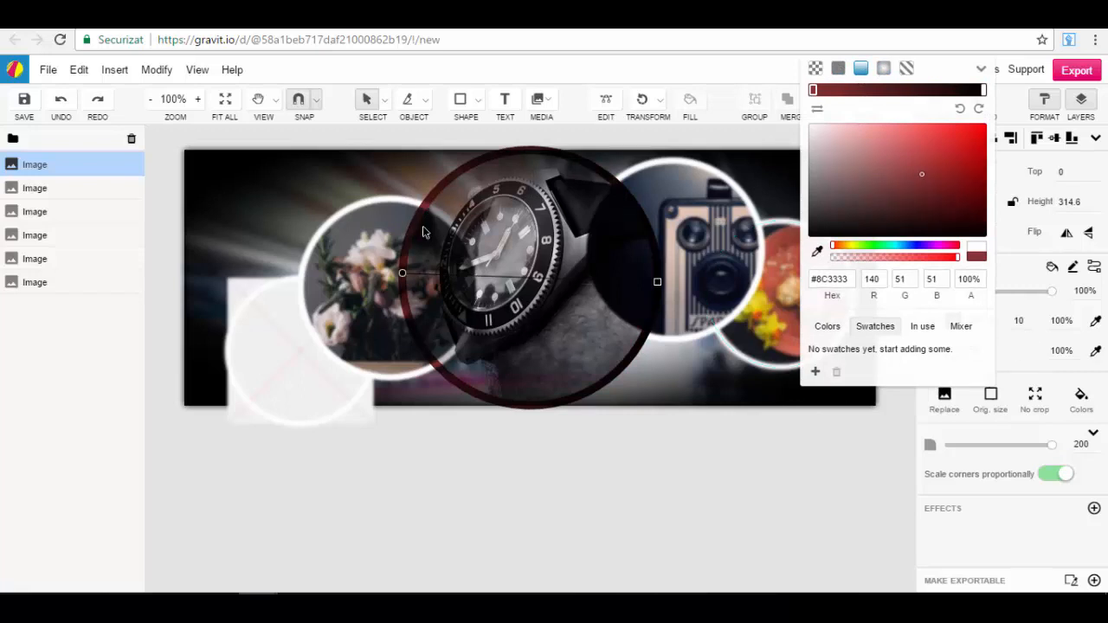
{"action": "left_click", "coordinate": [1023, 364]}
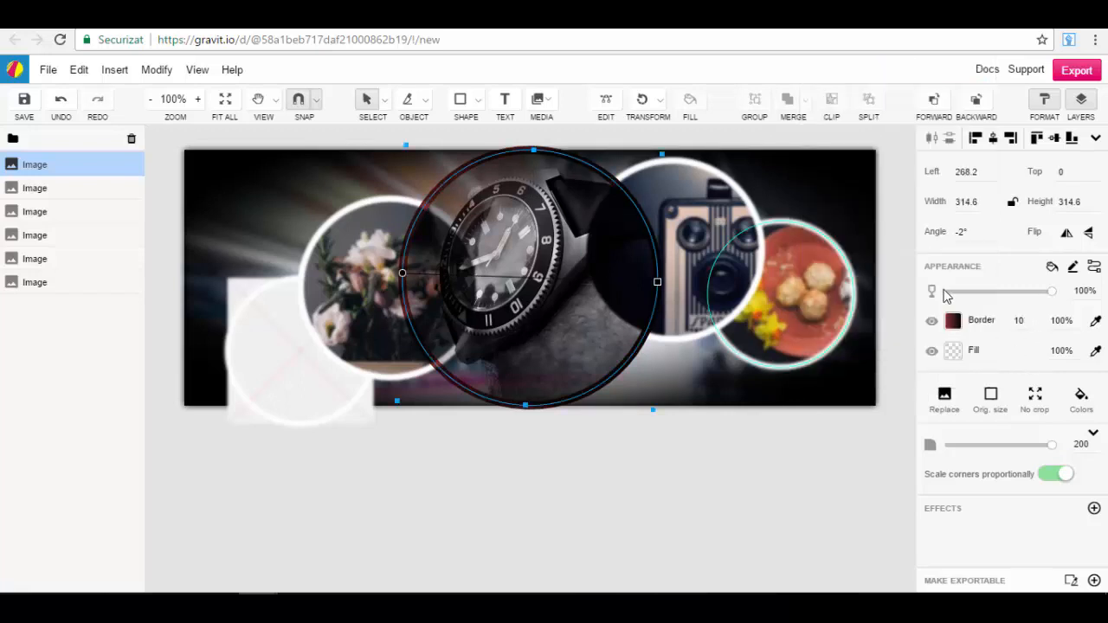
{"action": "left_click", "coordinate": [953, 350]}
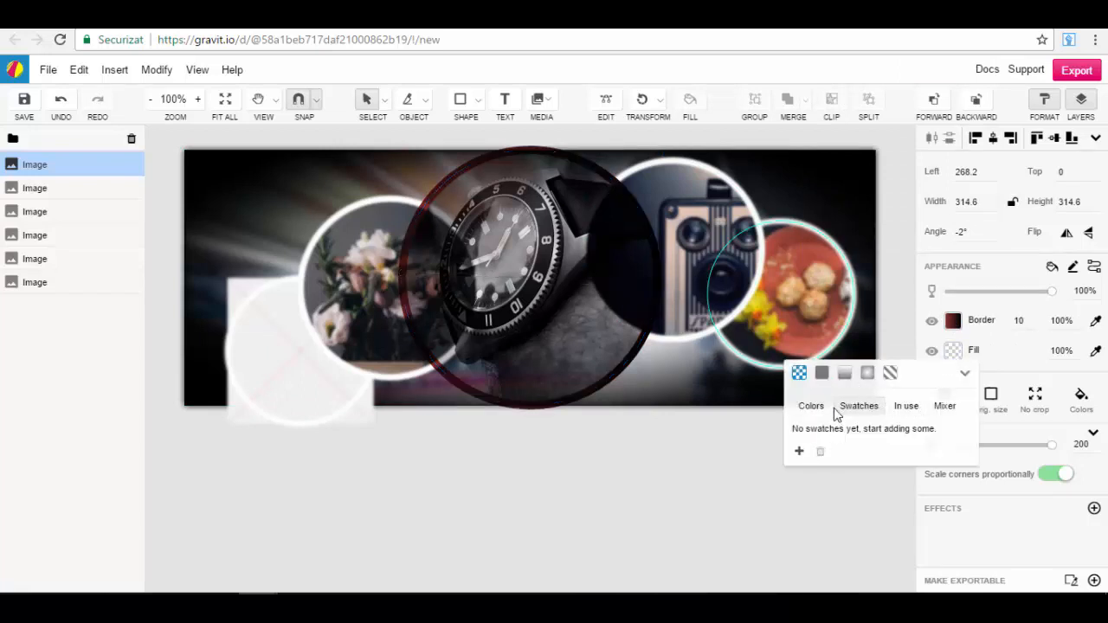
{"action": "left_click", "coordinate": [1017, 351]}
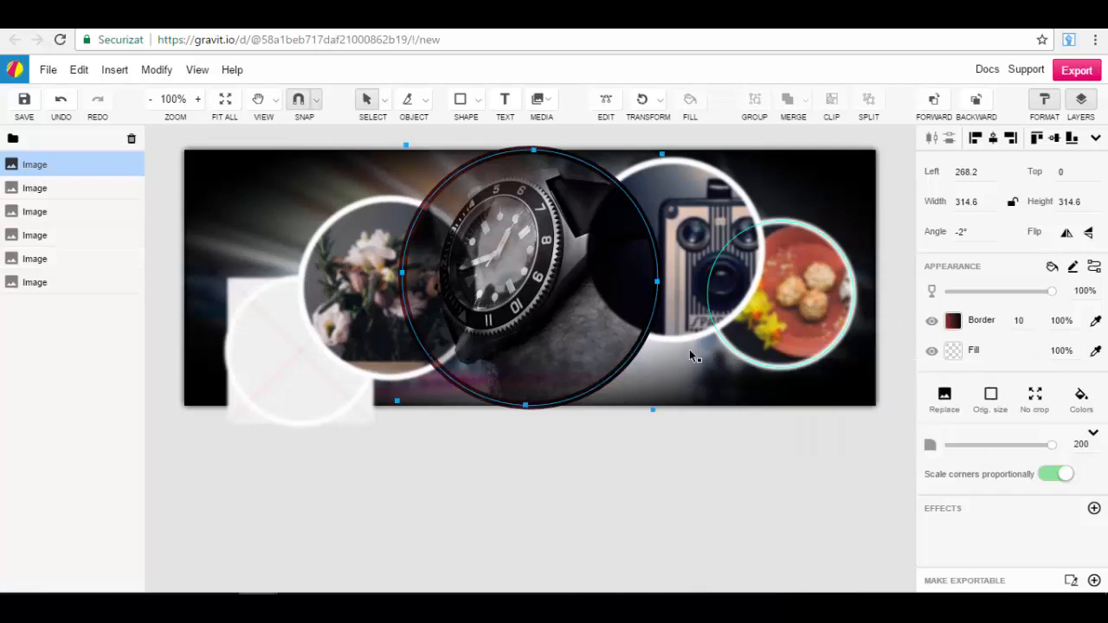
Step: Search for a "city" replacement for the watch image, clear the search, and close the image picker
{"action": "left_click", "coordinate": [944, 397]}
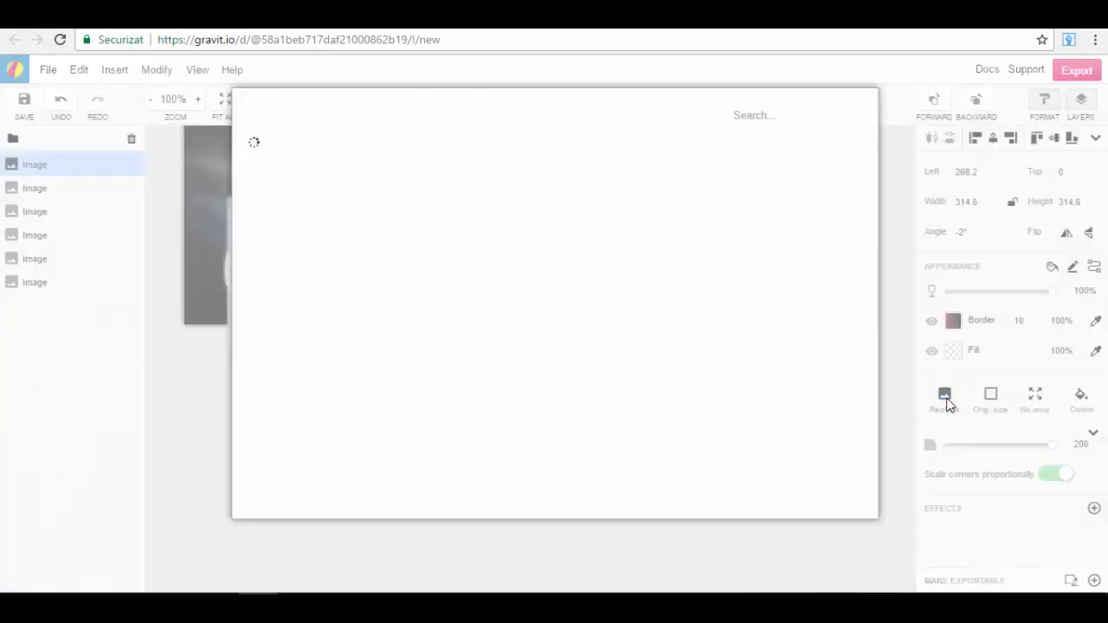
{"action": "left_click", "coordinate": [767, 116]}
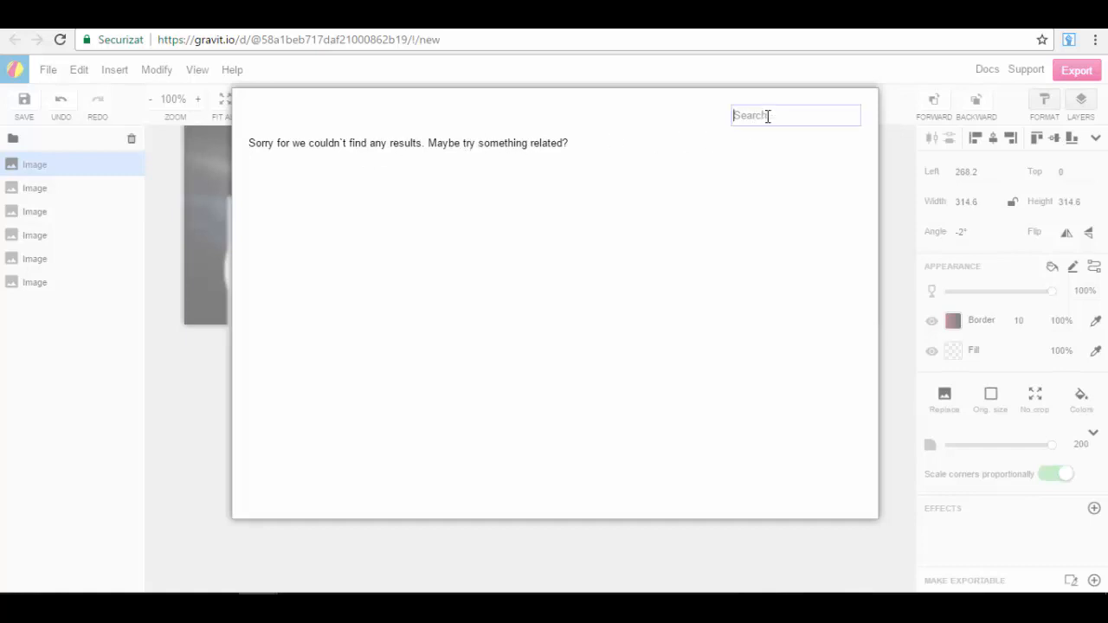
{"action": "type", "text": "city"}
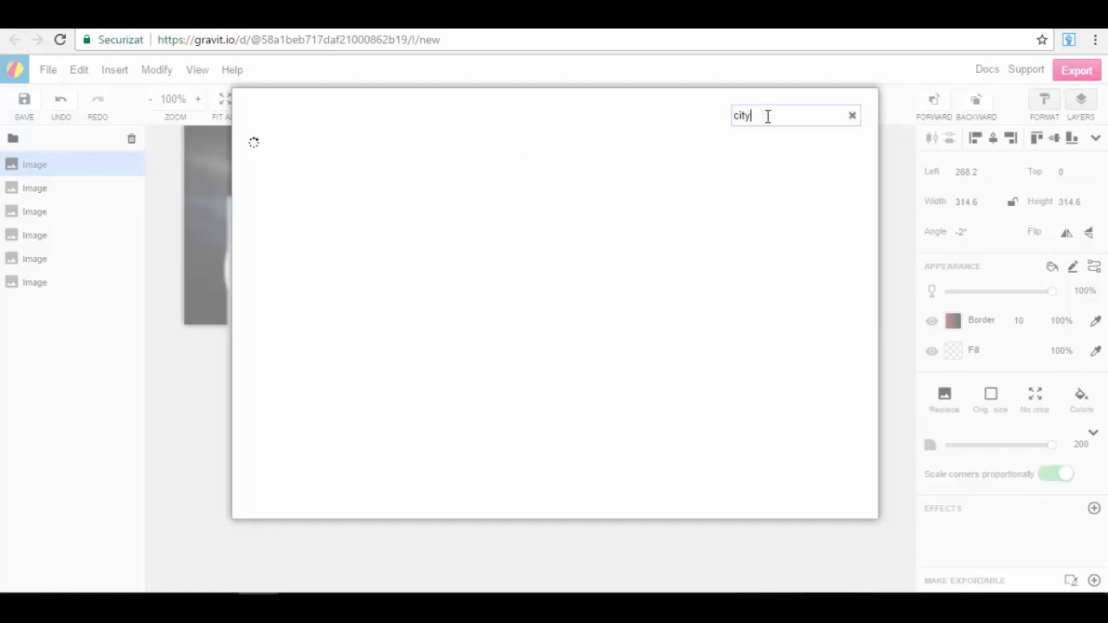
{"action": "left_click", "coordinate": [851, 117]}
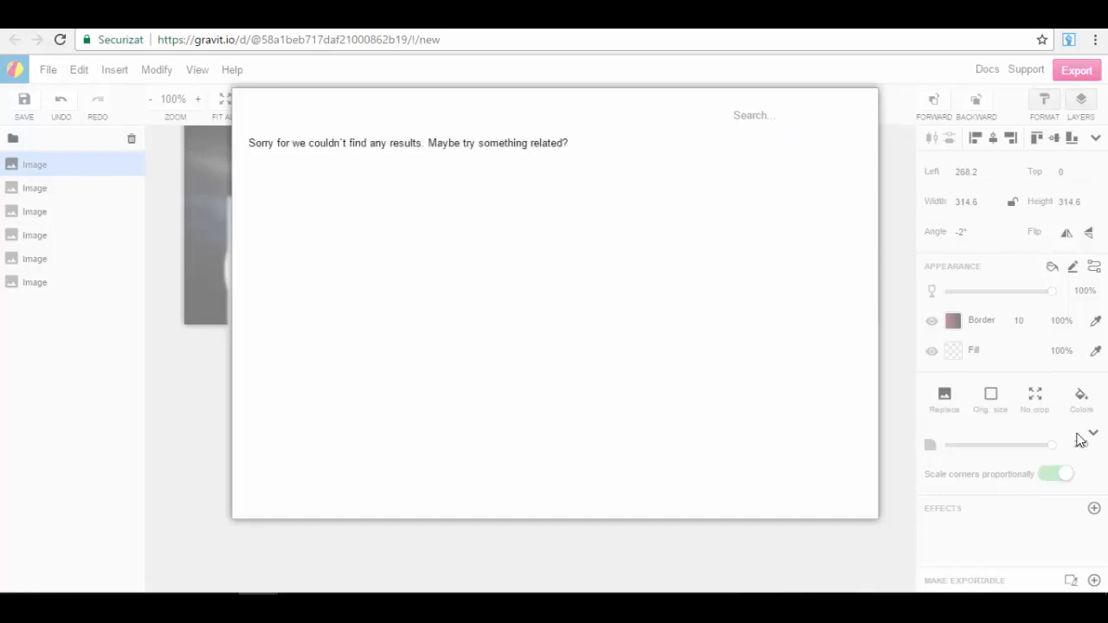
{"action": "left_click", "coordinate": [912, 241]}
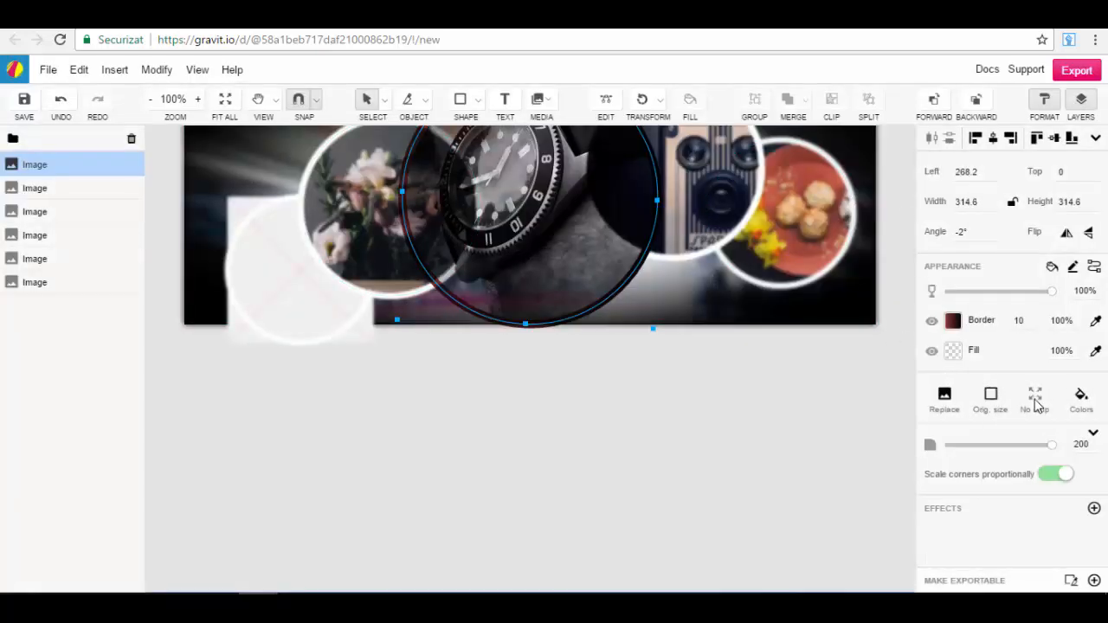
Step: Show the watch image's extracted colours and check the replacement image picker again without choosing an image
{"action": "left_click", "coordinate": [1079, 400]}
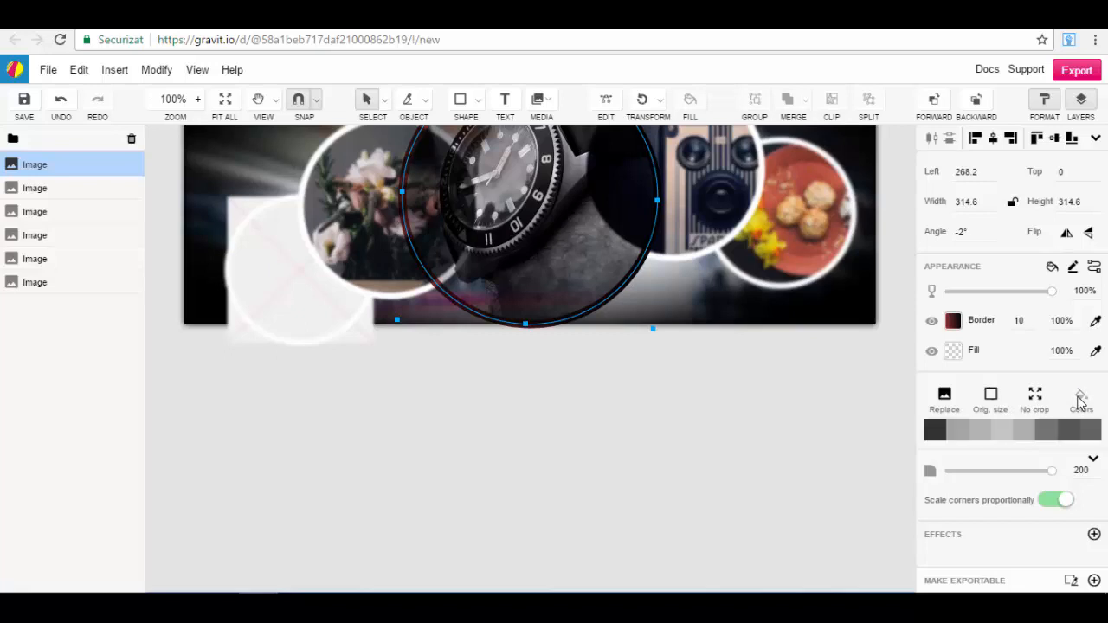
{"action": "left_click", "coordinate": [944, 395]}
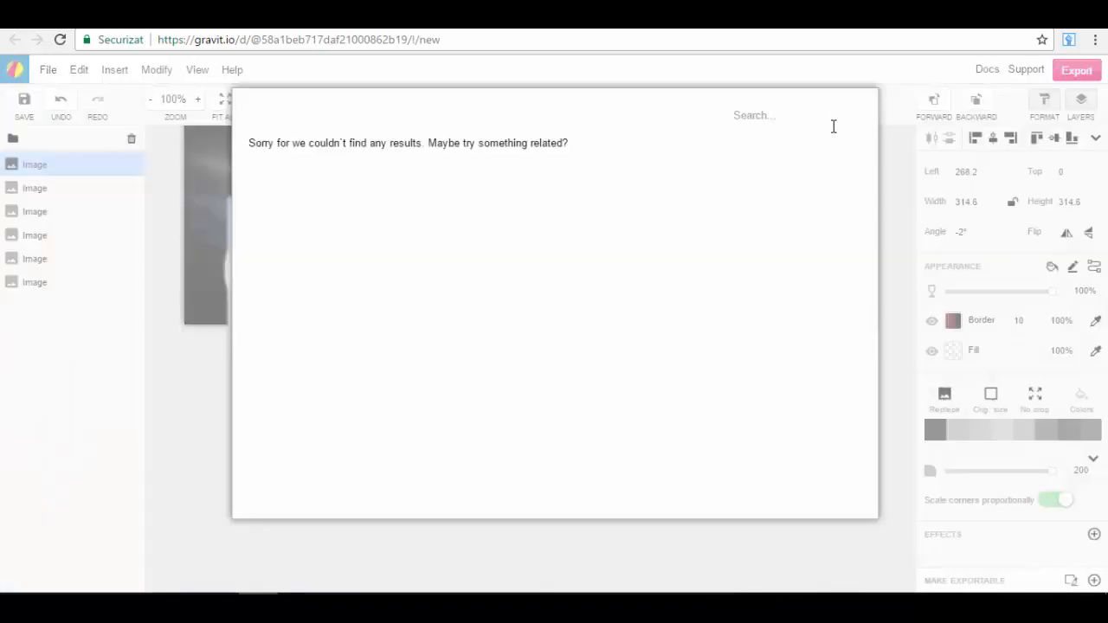
{"action": "key", "text": "Escape"}
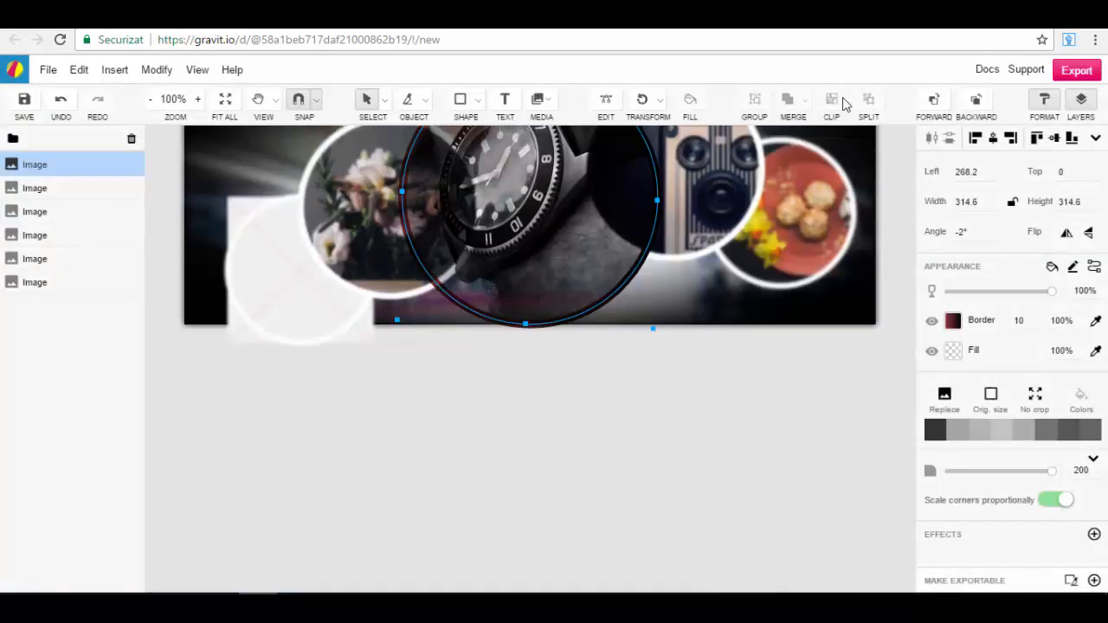
{"action": "left_click", "coordinate": [944, 396]}
{"action": "key", "text": "Escape"}
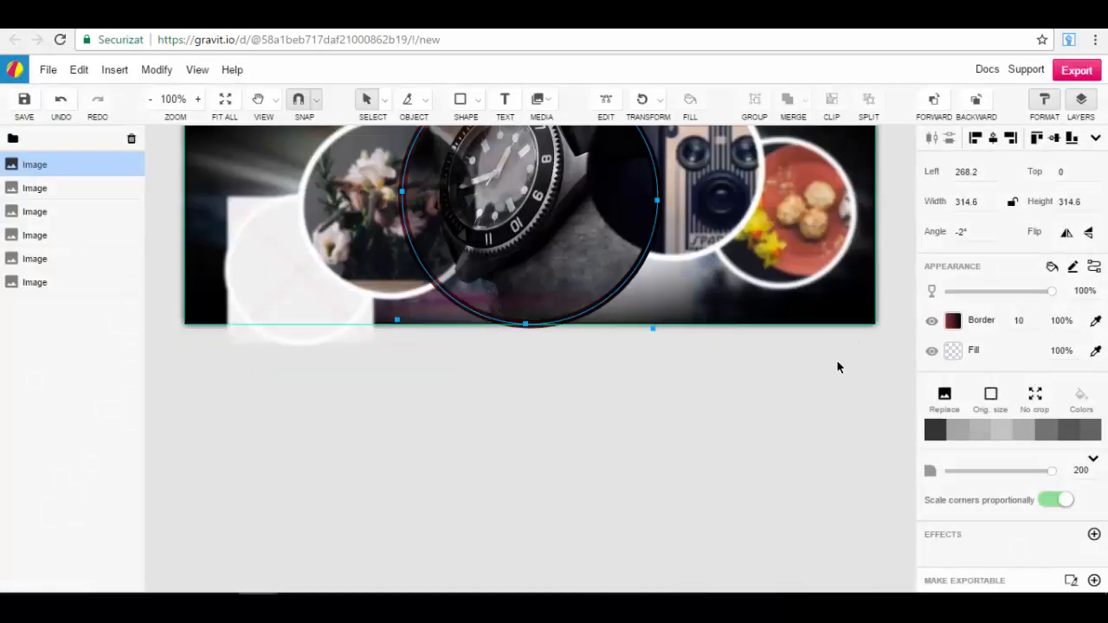
Step: Try the watch image at its original size with a corner radius of 360, and undo both changes
{"action": "left_click", "coordinate": [994, 396]}
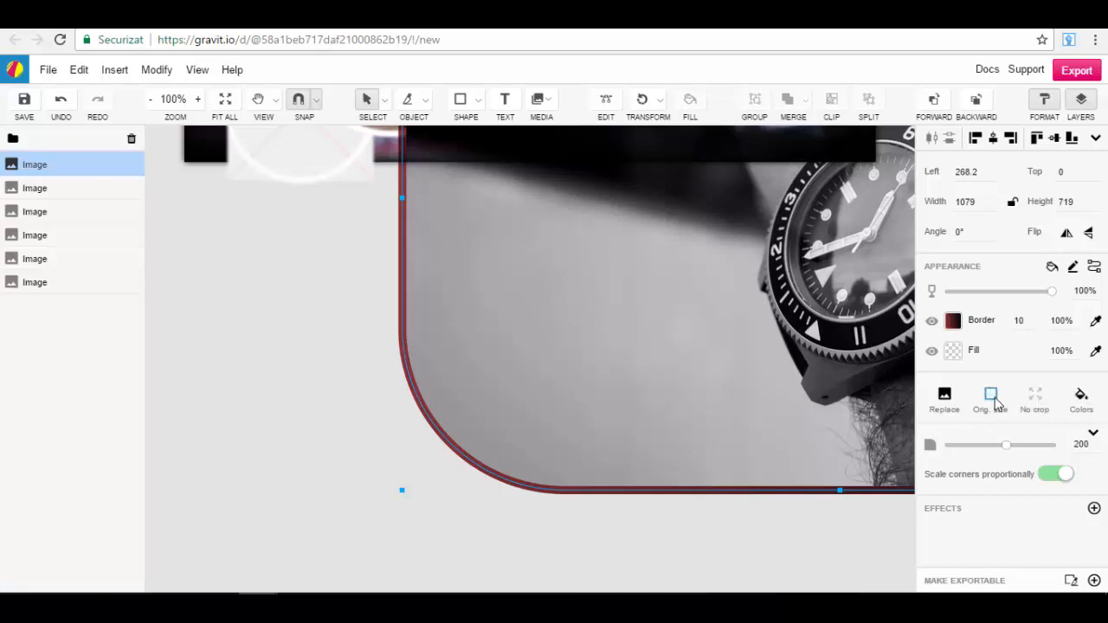
{"action": "left_click", "coordinate": [946, 400]}
{"action": "left_click", "coordinate": [1087, 364]}
{"action": "left_click", "coordinate": [1081, 403]}
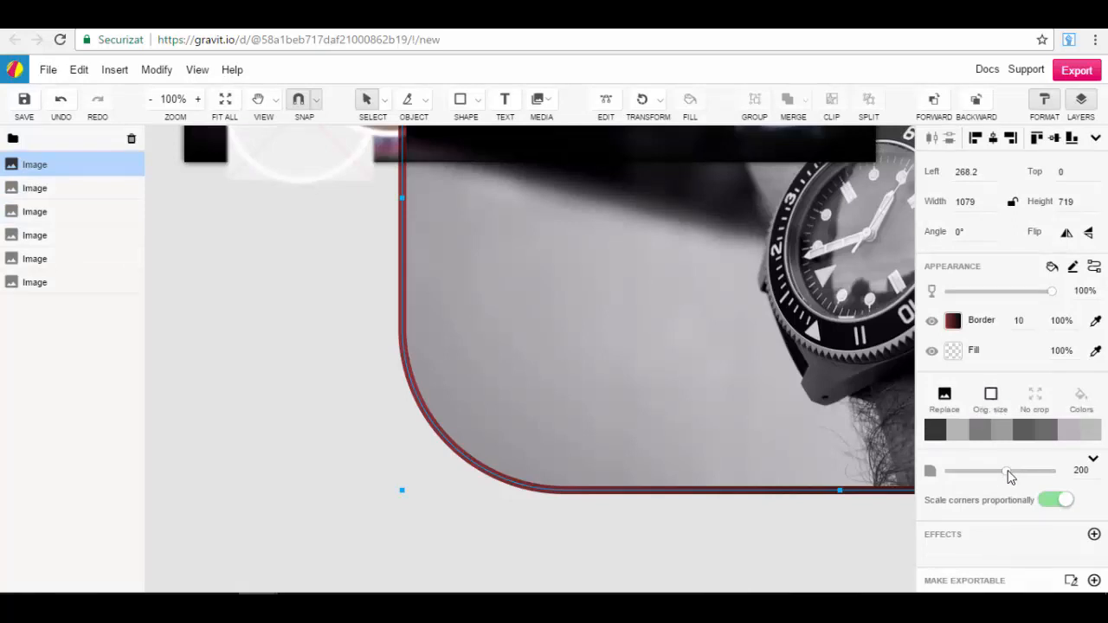
{"action": "left_click_drag", "start_coordinate": [1008, 475], "coordinate": [1076, 482]}
{"action": "scroll", "coordinate": [856, 417], "scroll_direction": "up", "scroll_amount": 6}
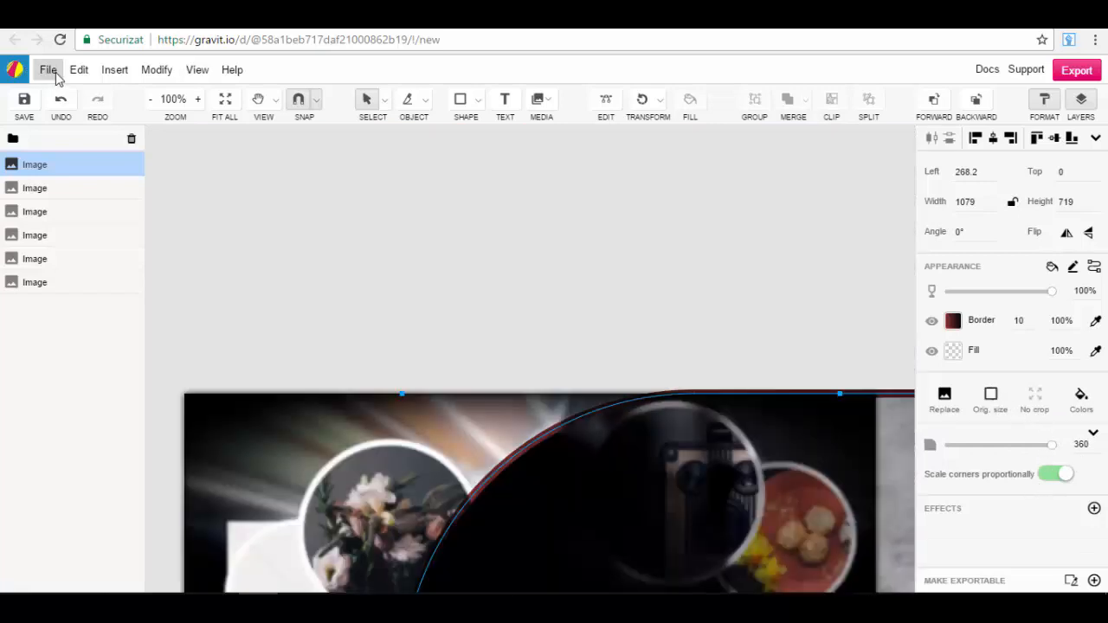
{"action": "left_click", "coordinate": [61, 98]}
{"action": "left_click", "coordinate": [60, 98]}
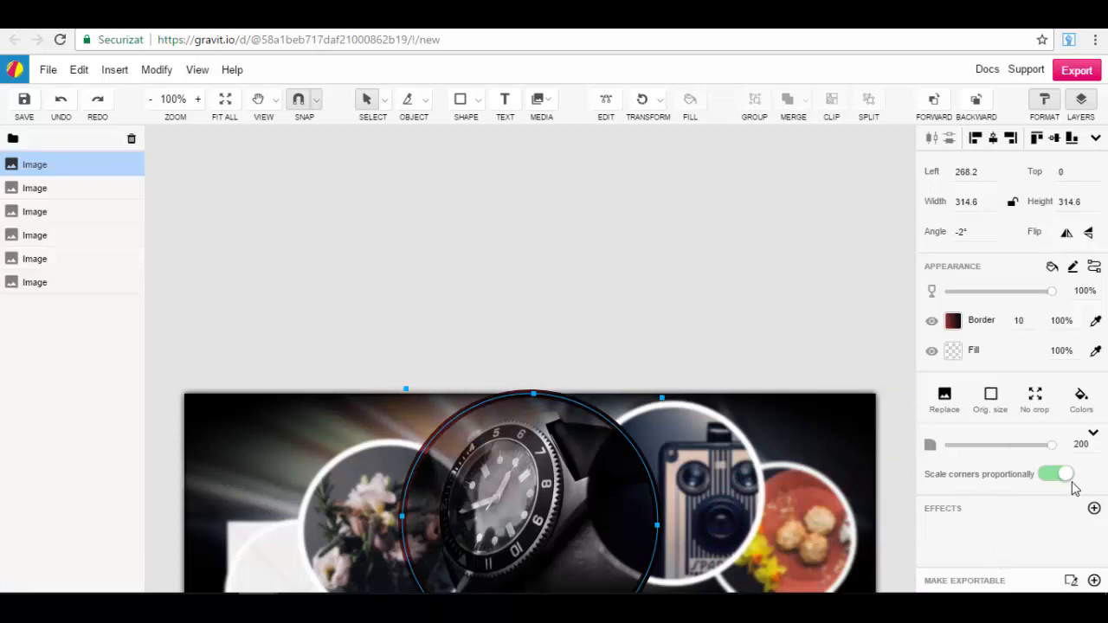
Step: Turn proportional corner scaling off and on again, and resize the watch image to about 293.5 wide and 288 high
{"action": "left_click", "coordinate": [1057, 476]}
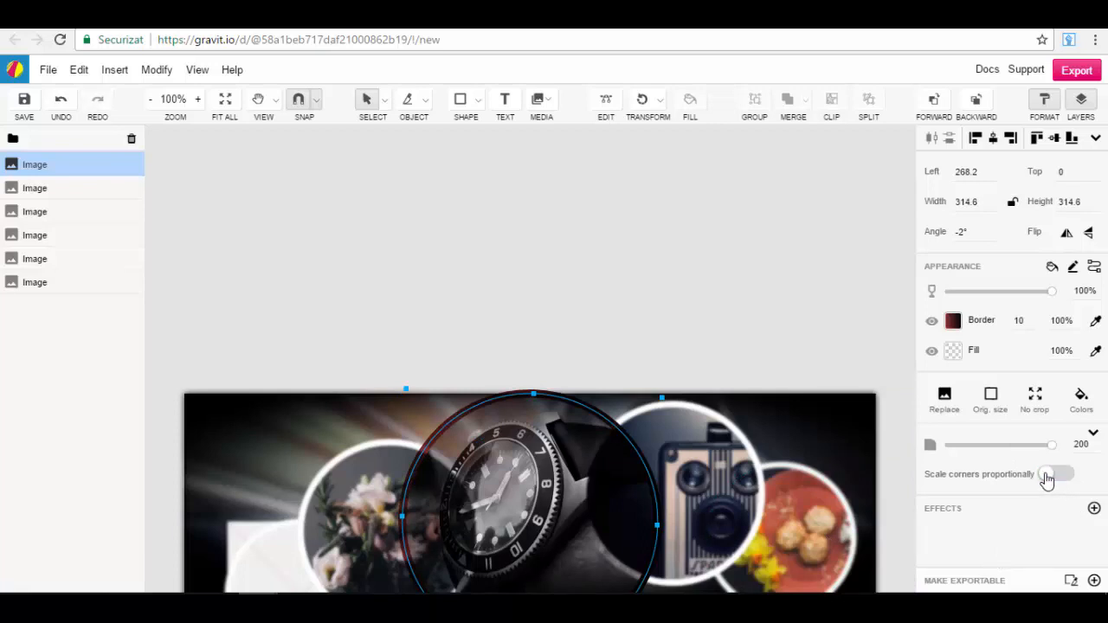
{"action": "left_click", "coordinate": [1059, 476]}
{"action": "left_click_drag", "start_coordinate": [533, 395], "coordinate": [540, 420]}
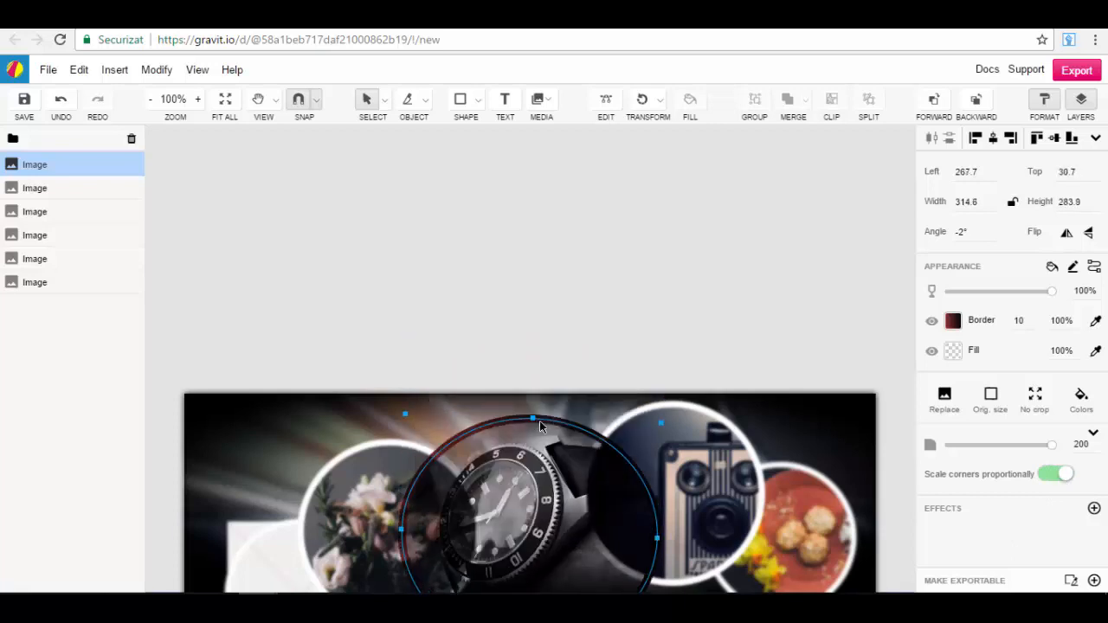
{"action": "mouse_move", "coordinate": [404, 414]}
{"action": "left_mouse_down"}
{"action": "mouse_move", "coordinate": [328, 368]}
{"action": "mouse_move", "coordinate": [325, 330]}
{"action": "mouse_move", "coordinate": [425, 416]}
{"action": "left_mouse_up"}
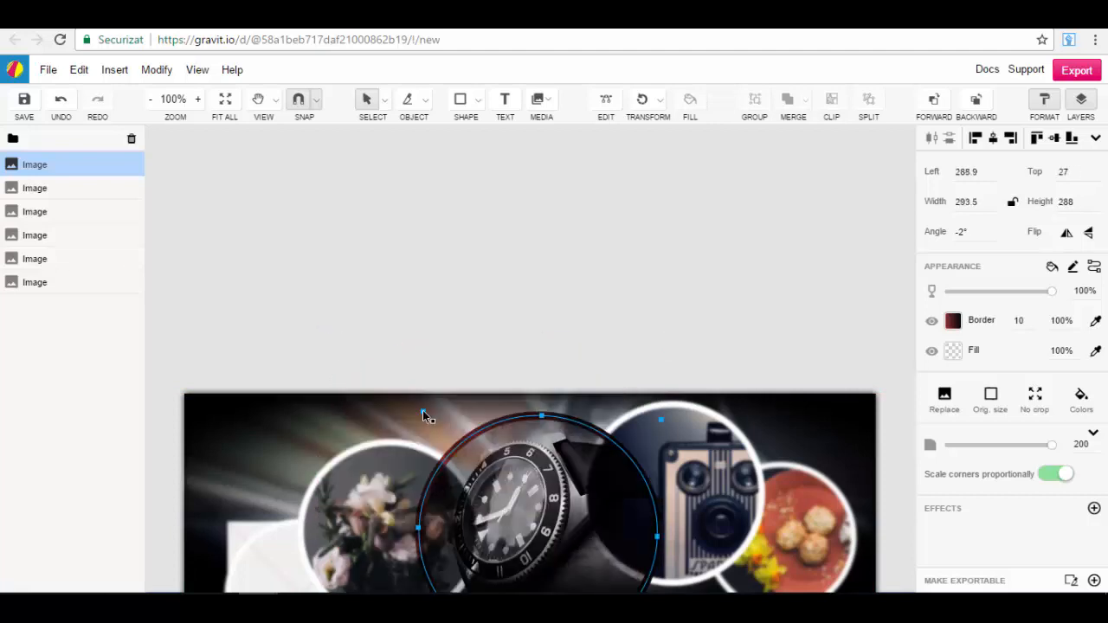
{"action": "scroll", "coordinate": [915, 417], "scroll_direction": "down", "scroll_amount": 2}
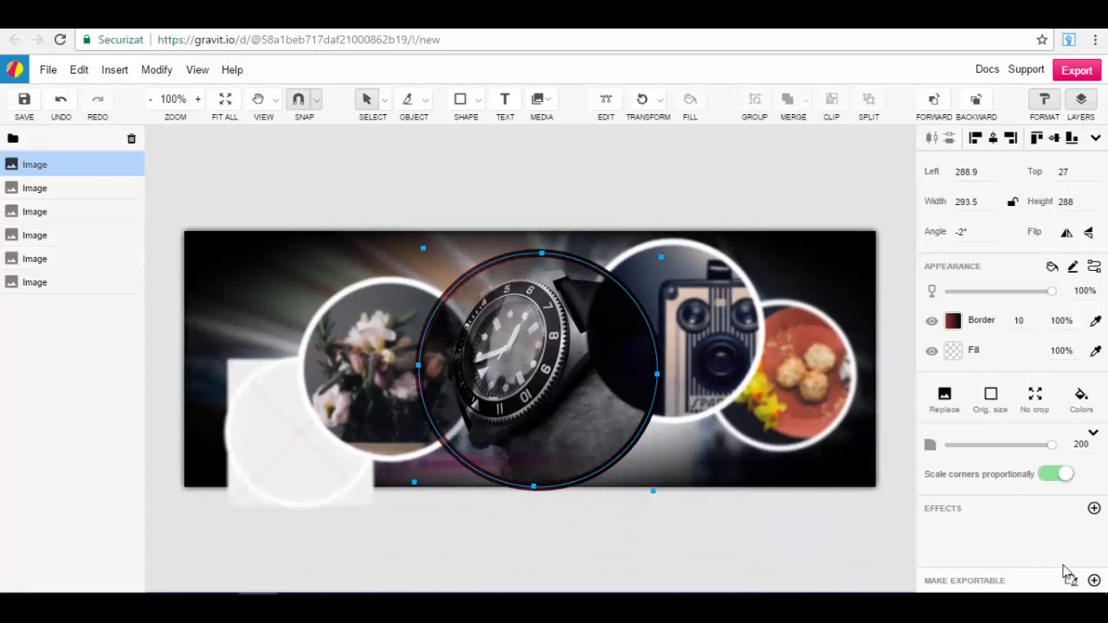
Step: Apply a Fast Blur effect to the watch image and set its radius to 3.1
{"action": "left_click", "coordinate": [1094, 509]}
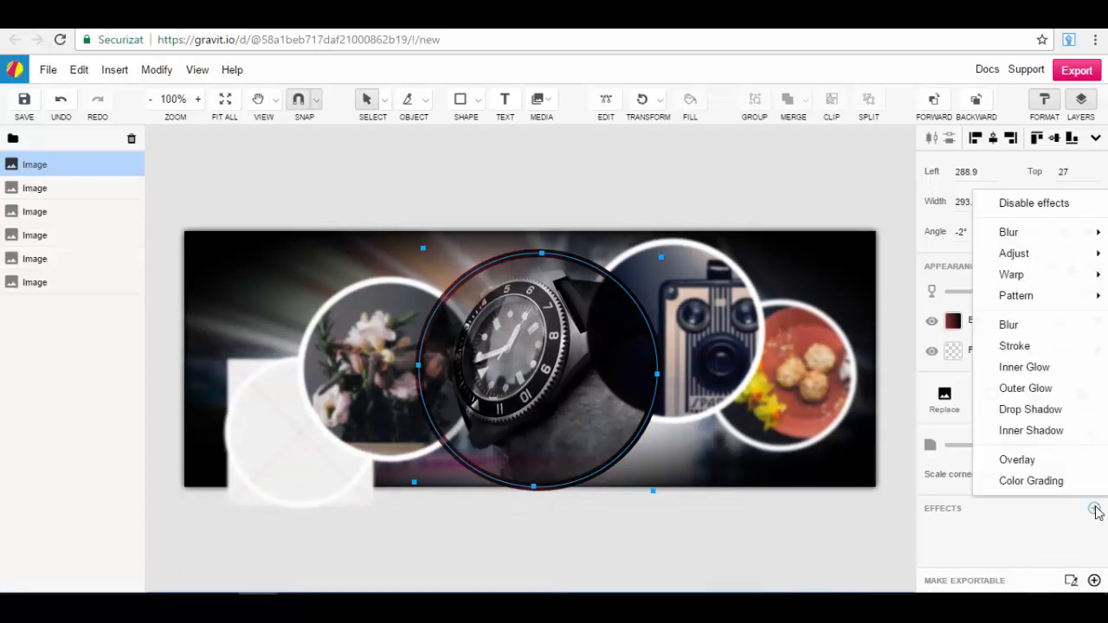
{"action": "mouse_move", "coordinate": [1028, 228]}
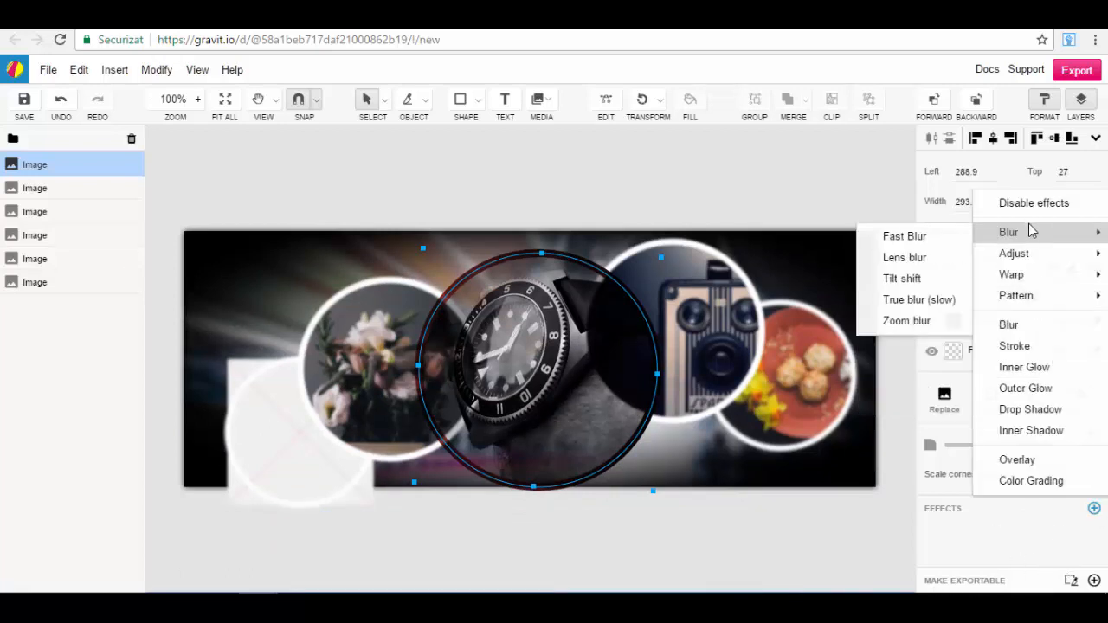
{"action": "left_click", "coordinate": [904, 237]}
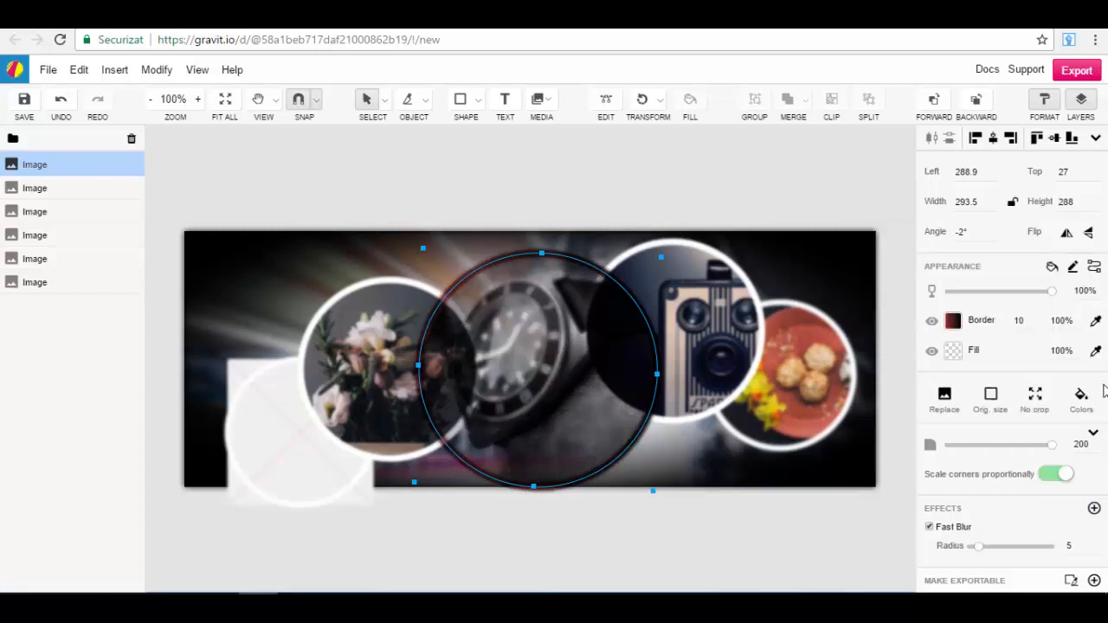
{"action": "left_click_drag", "start_coordinate": [979, 548], "coordinate": [973, 548]}
Step: Add an Outer Glow effect to the watch image and set its radius to 0
{"action": "left_click", "coordinate": [1094, 509]}
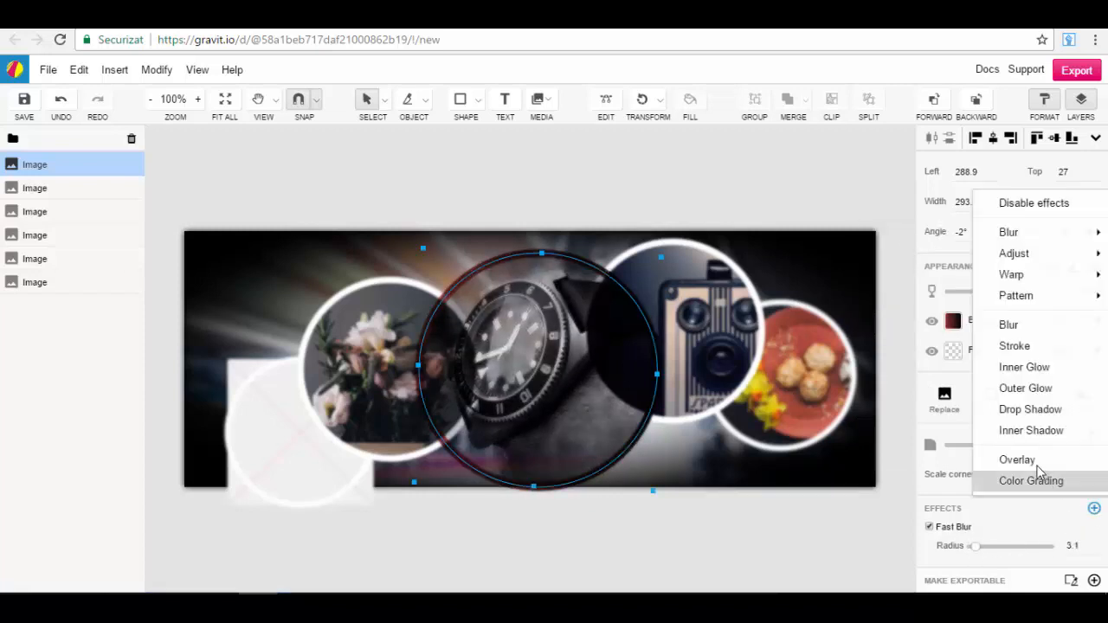
{"action": "left_click", "coordinate": [1030, 394]}
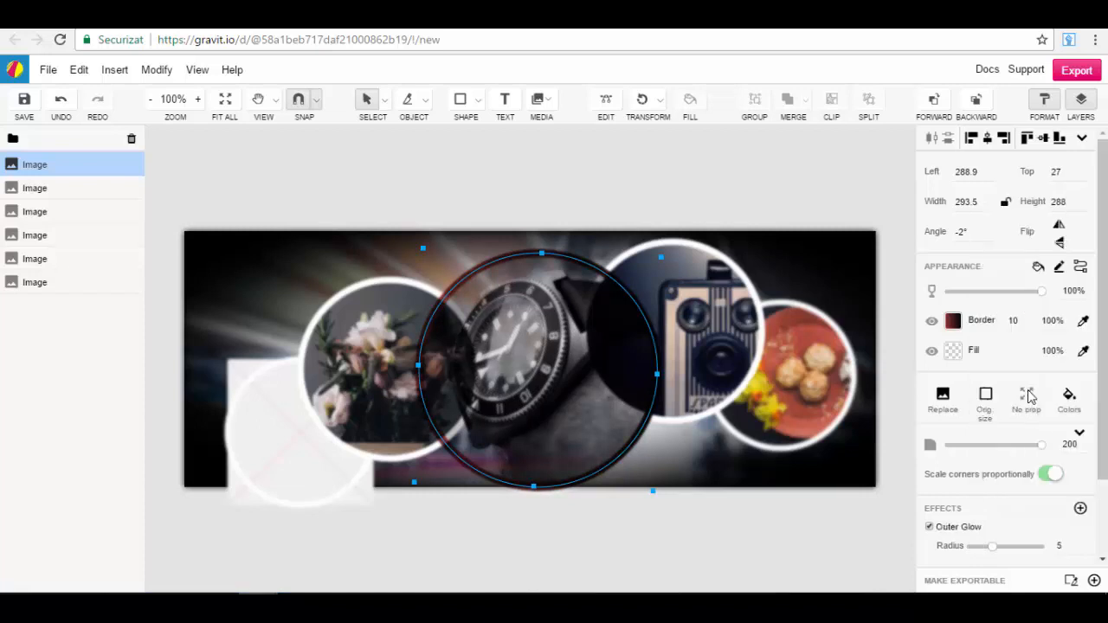
{"action": "left_click_drag", "start_coordinate": [993, 554], "coordinate": [935, 554]}
Step: Add a Drop Shadow with a Y offset of -1 to the watch image, and set the Outer Glow intensity to 1.728
{"action": "left_click", "coordinate": [1081, 508]}
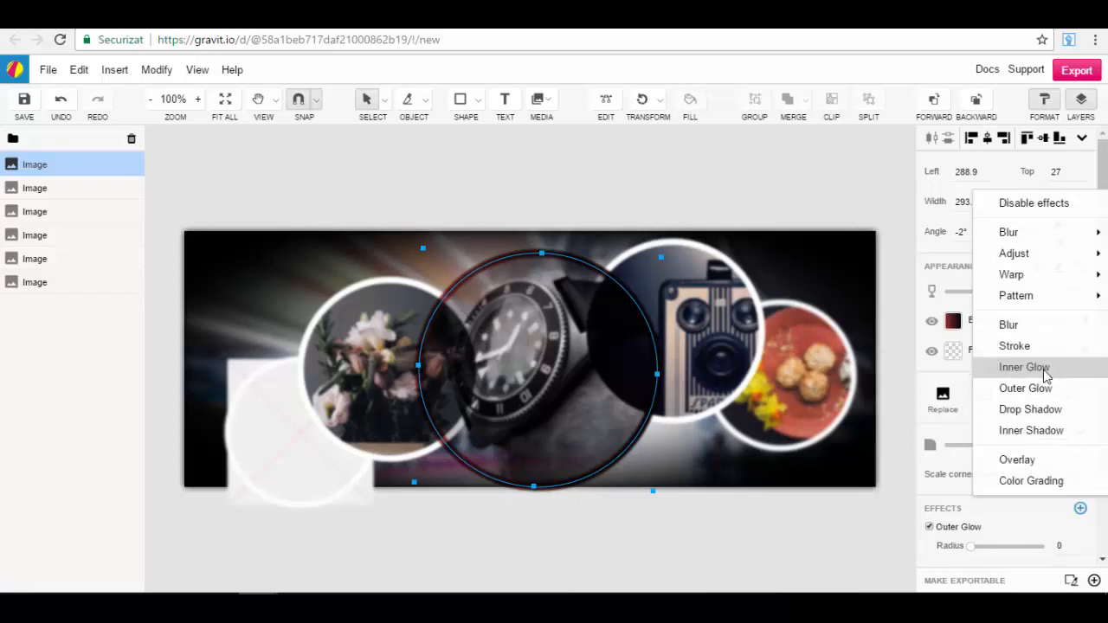
{"action": "left_click", "coordinate": [1044, 414]}
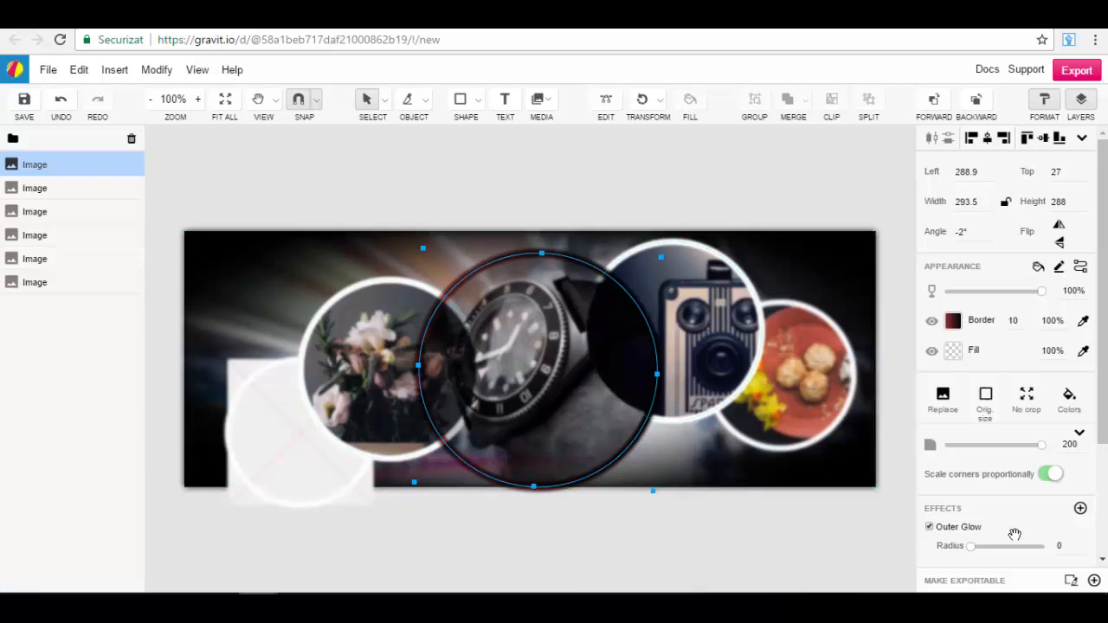
{"action": "scroll", "coordinate": [1013, 525], "scroll_direction": "down", "scroll_amount": 1}
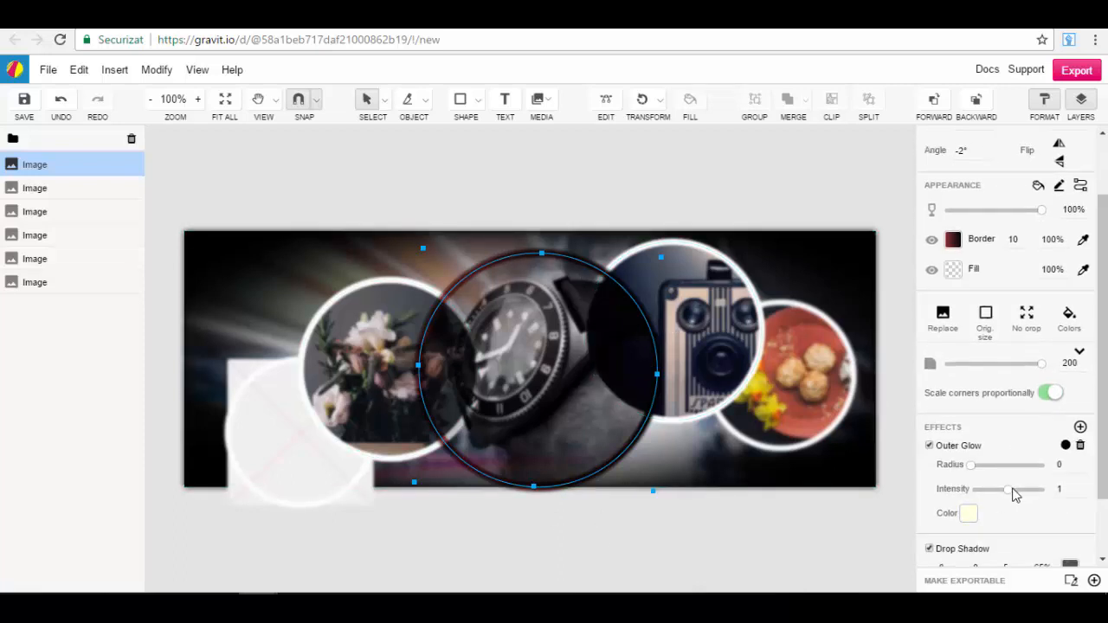
{"action": "left_click_drag", "start_coordinate": [1009, 490], "coordinate": [1033, 490]}
{"action": "scroll", "coordinate": [1021, 512], "scroll_direction": "down", "scroll_amount": 1}
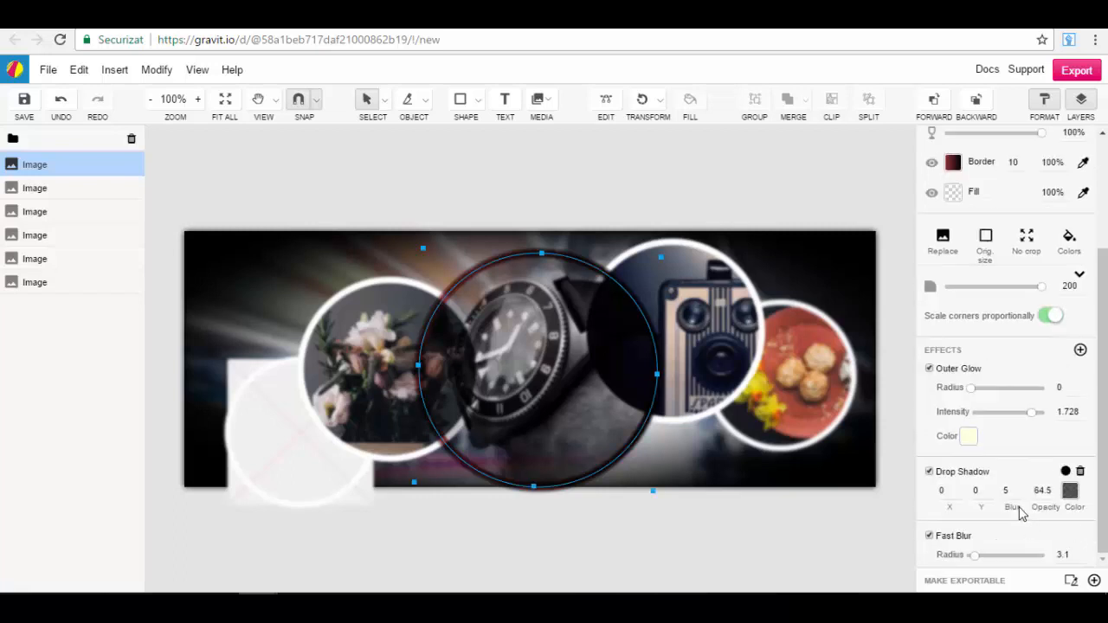
{"action": "scroll", "coordinate": [978, 492], "scroll_direction": "down", "scroll_amount": 1}
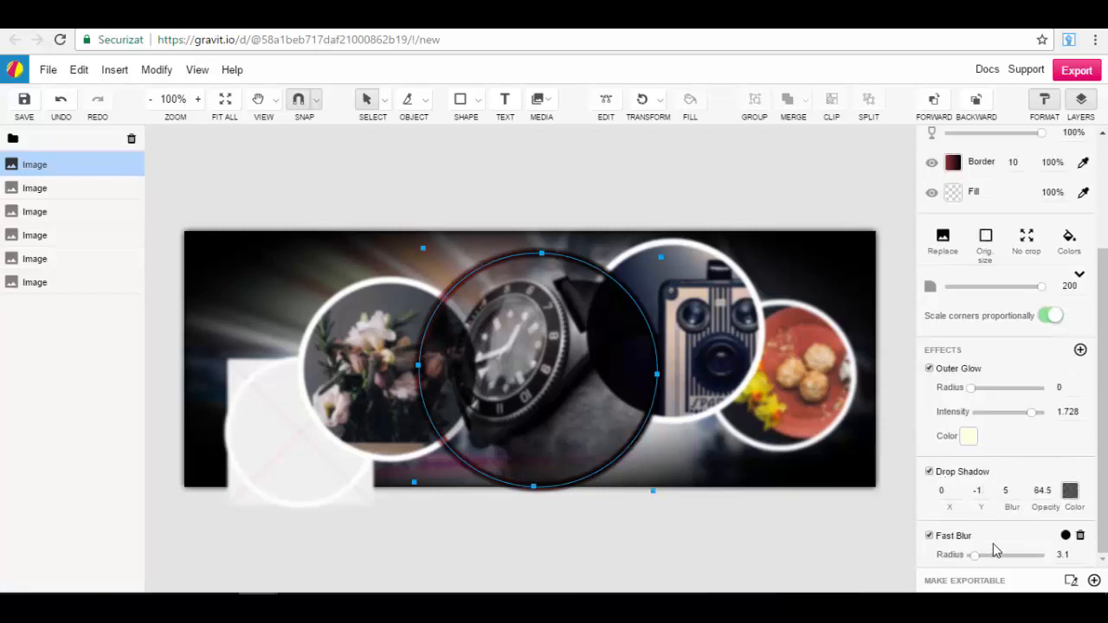
Step: Set the watch image's Fast Blur radius to 0 and deselect the image
{"action": "left_click_drag", "start_coordinate": [974, 555], "coordinate": [1004, 558]}
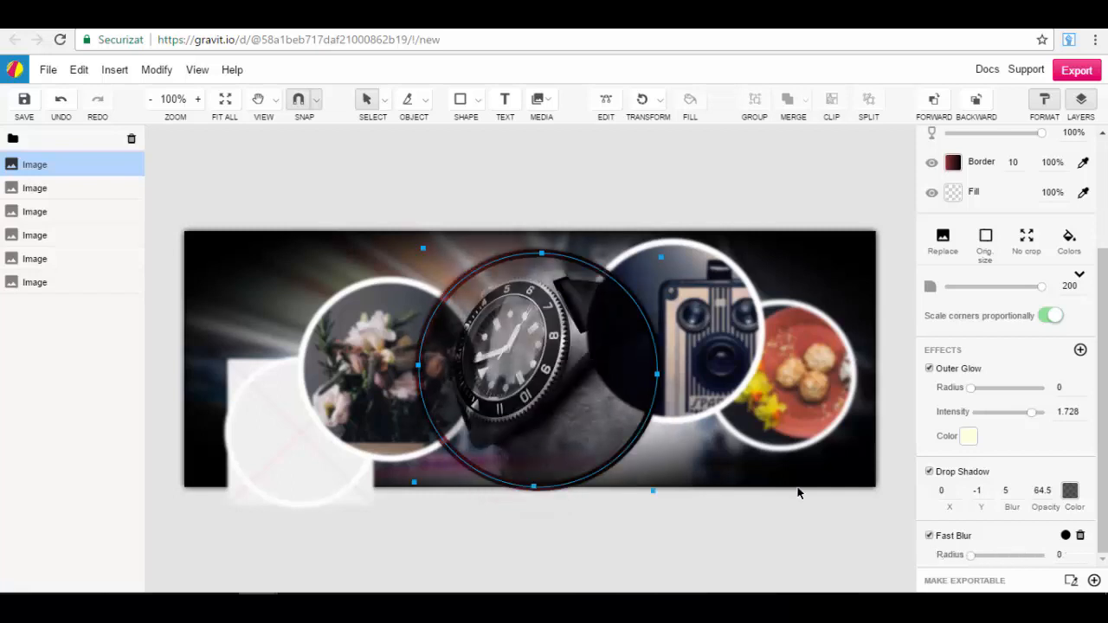
{"action": "scroll", "coordinate": [1086, 415], "scroll_direction": "up", "scroll_amount": 3}
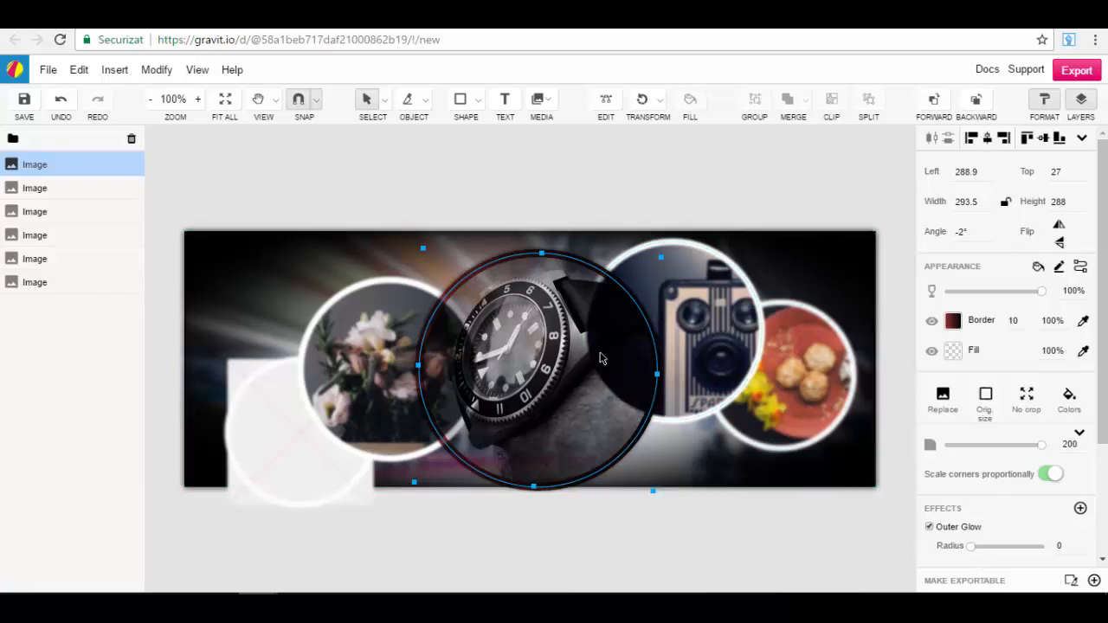
{"action": "left_click", "coordinate": [612, 193]}
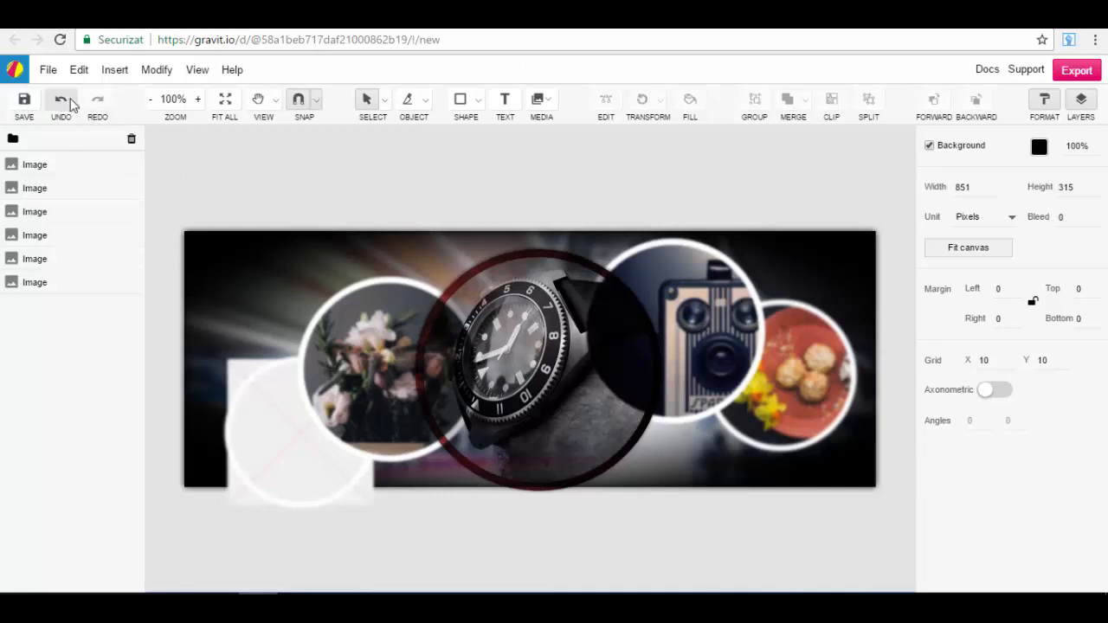
Step: Try the 150% and 100% zoom levels and fit the design in view, and look through the selection and object tool variants
{"action": "left_click", "coordinate": [197, 99]}
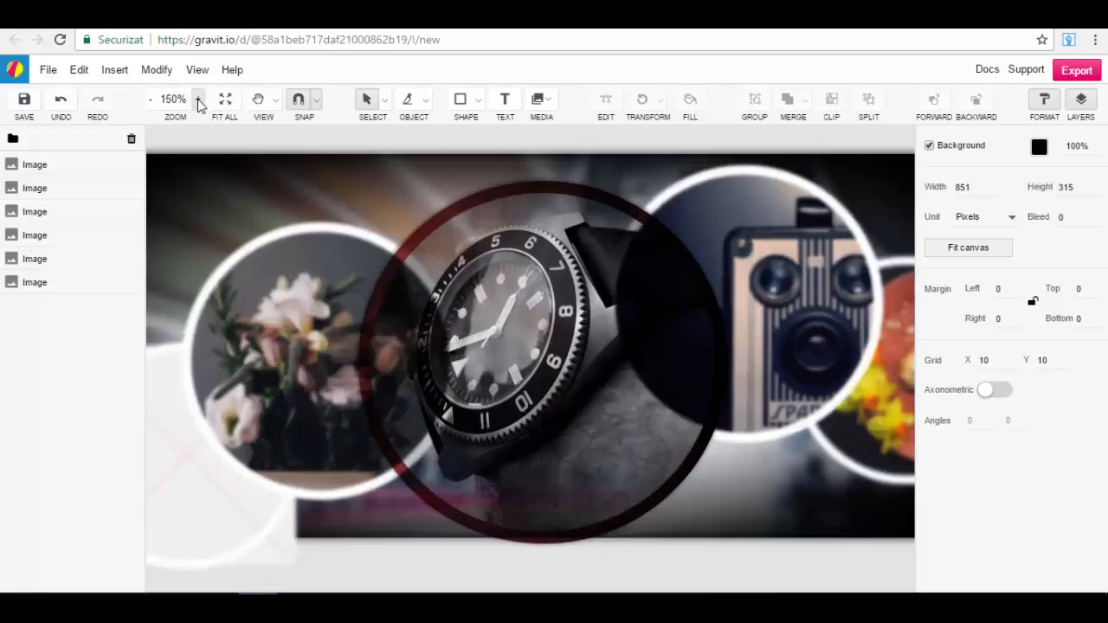
{"action": "left_click", "coordinate": [151, 100]}
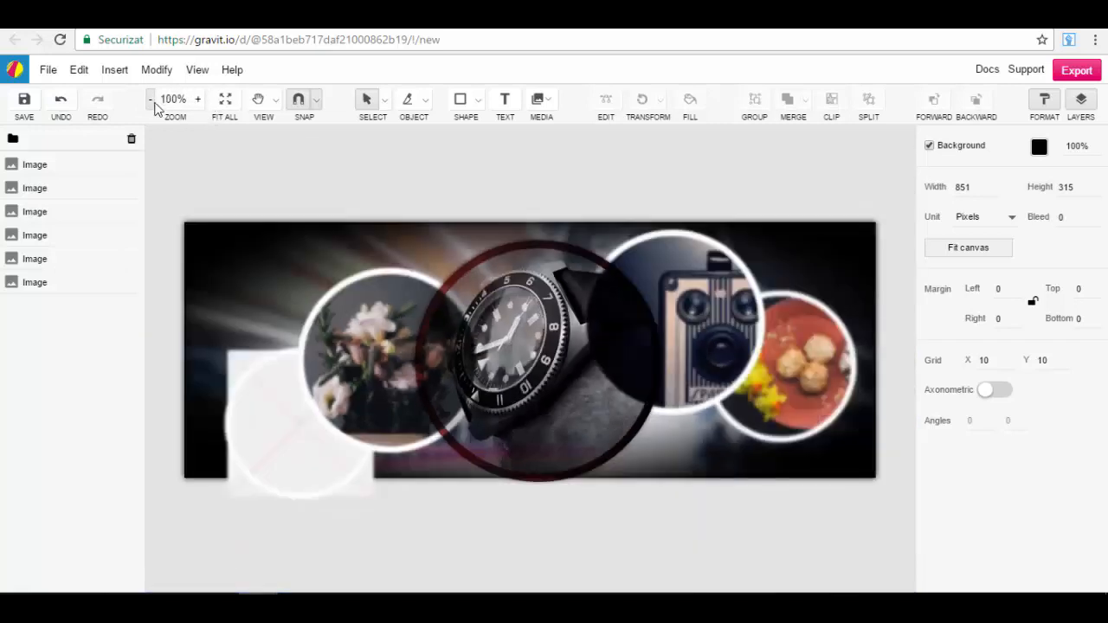
{"action": "left_click", "coordinate": [225, 102]}
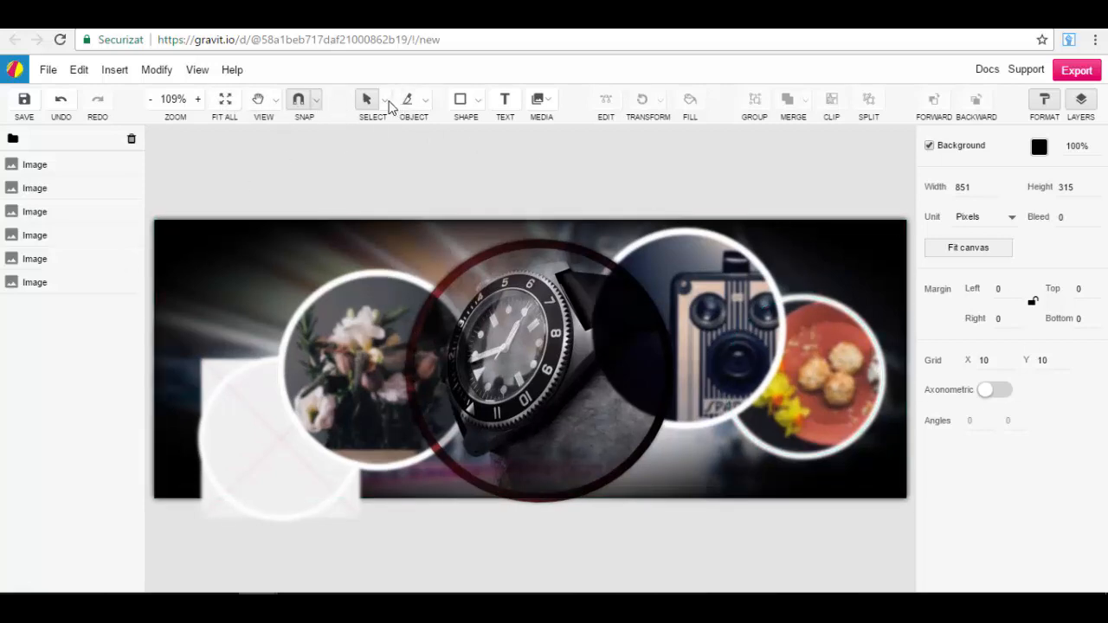
{"action": "left_click", "coordinate": [384, 103]}
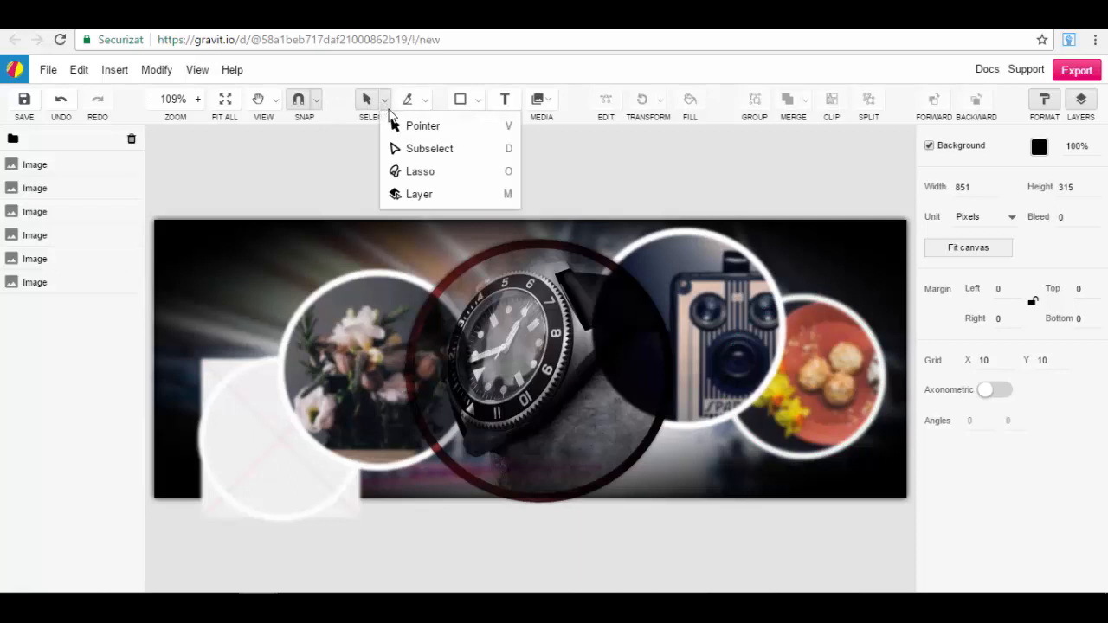
{"action": "left_click", "coordinate": [425, 100]}
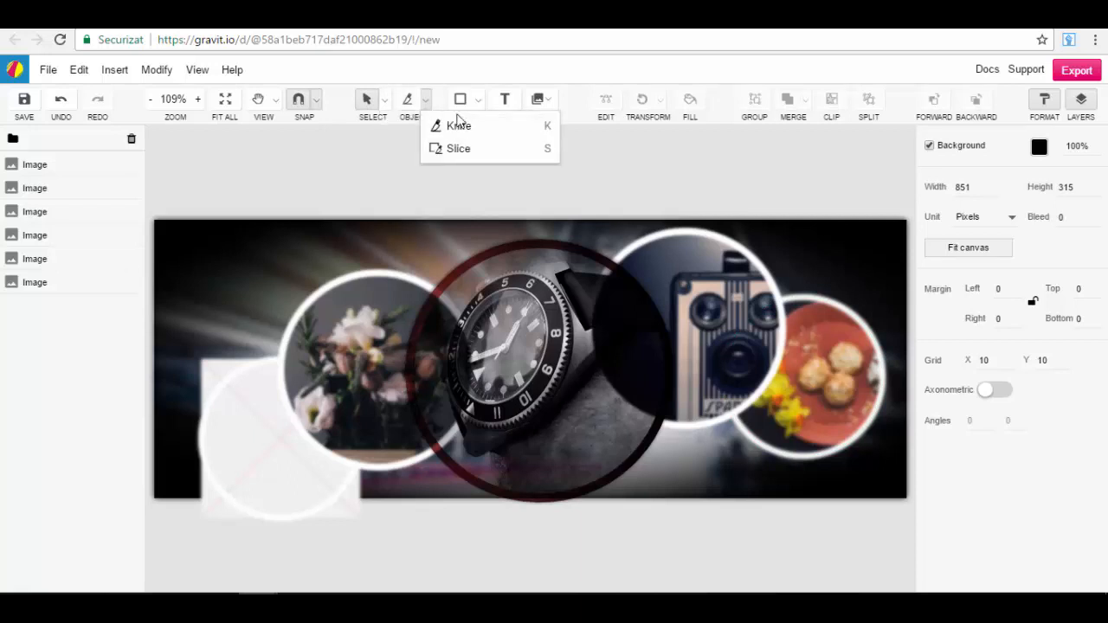
Step: Draw a rectangle about 230 by 229 px over the cover's left part, shift it slightly left, and delete it
{"action": "left_click", "coordinate": [478, 100]}
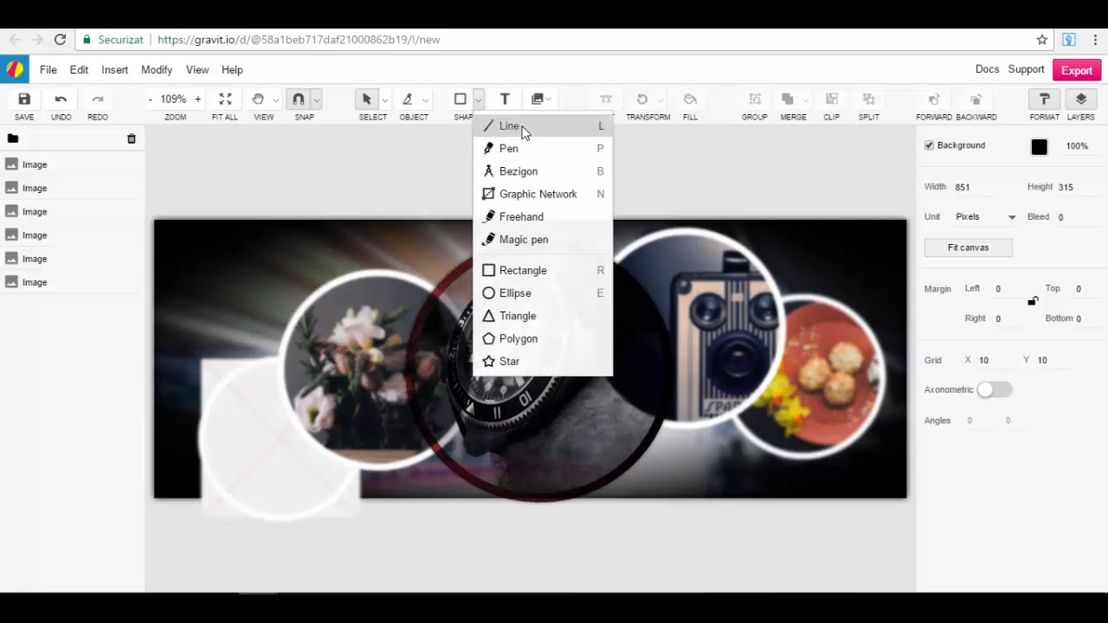
{"action": "left_click", "coordinate": [518, 271]}
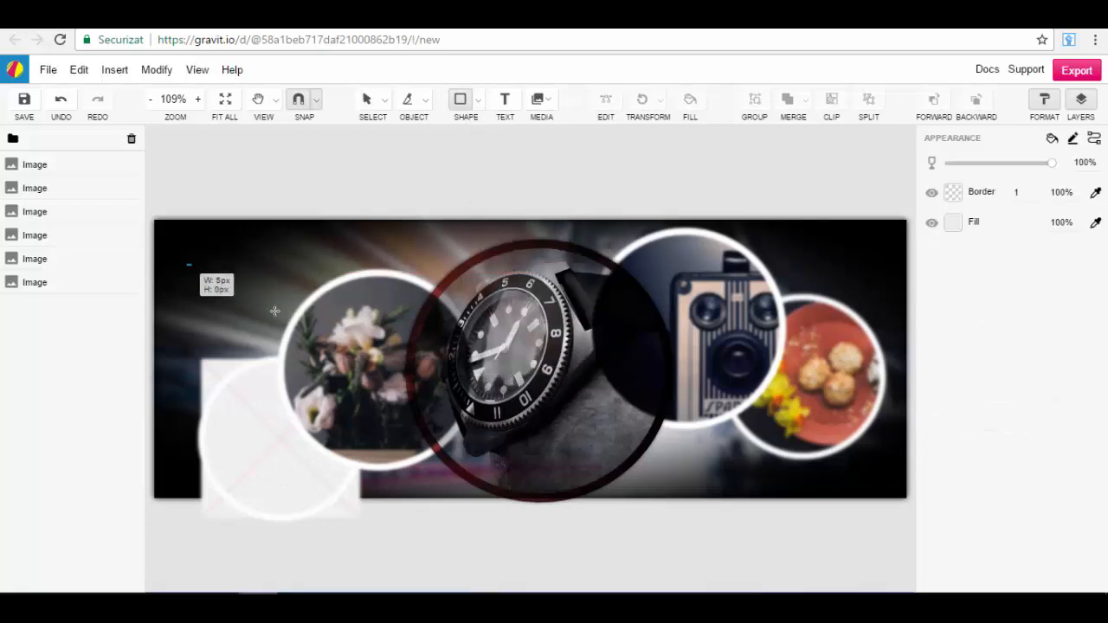
{"action": "left_click_drag", "start_coordinate": [187, 265], "coordinate": [390, 467]}
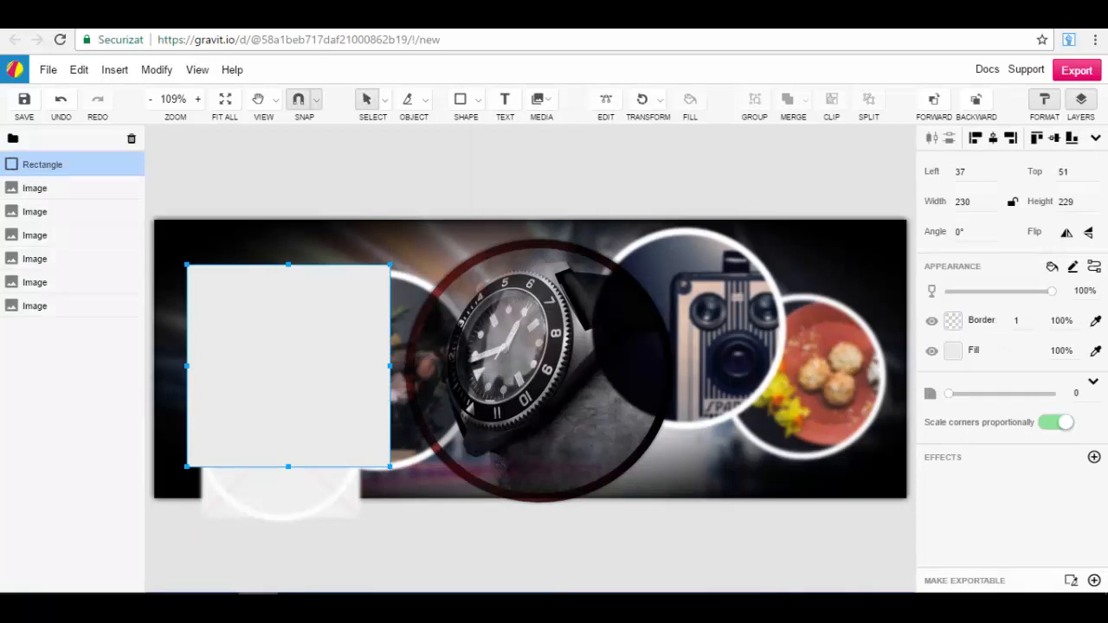
{"action": "mouse_move", "coordinate": [269, 363]}
{"action": "left_mouse_down"}
{"action": "mouse_move", "coordinate": [292, 329]}
{"action": "mouse_move", "coordinate": [242, 389]}
{"action": "mouse_move", "coordinate": [272, 347]}
{"action": "left_mouse_up"}
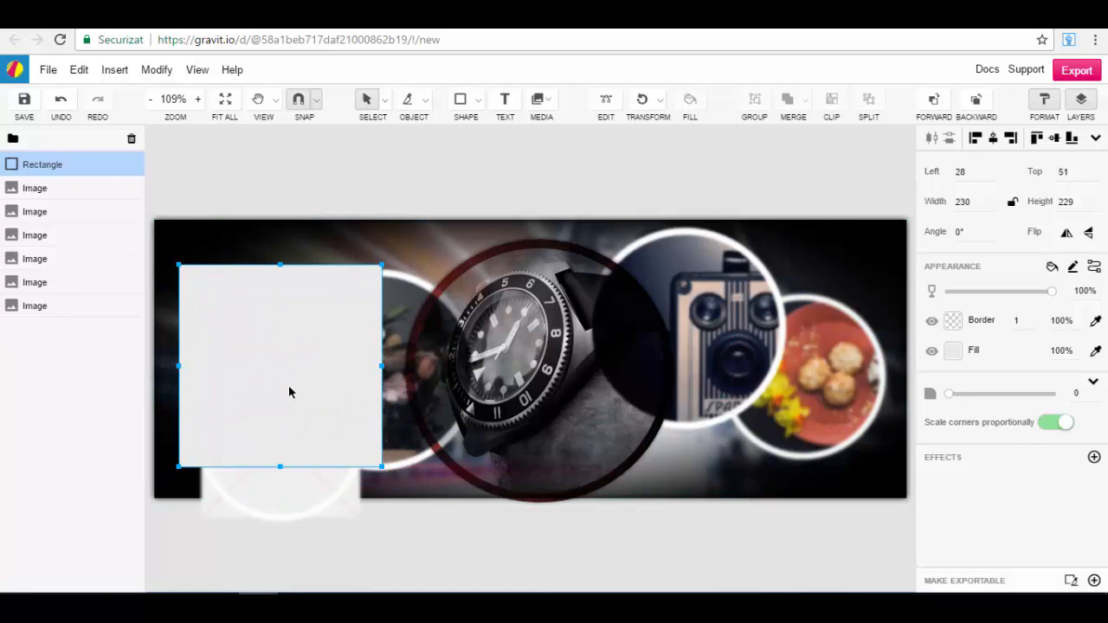
{"action": "key", "text": "Delete"}
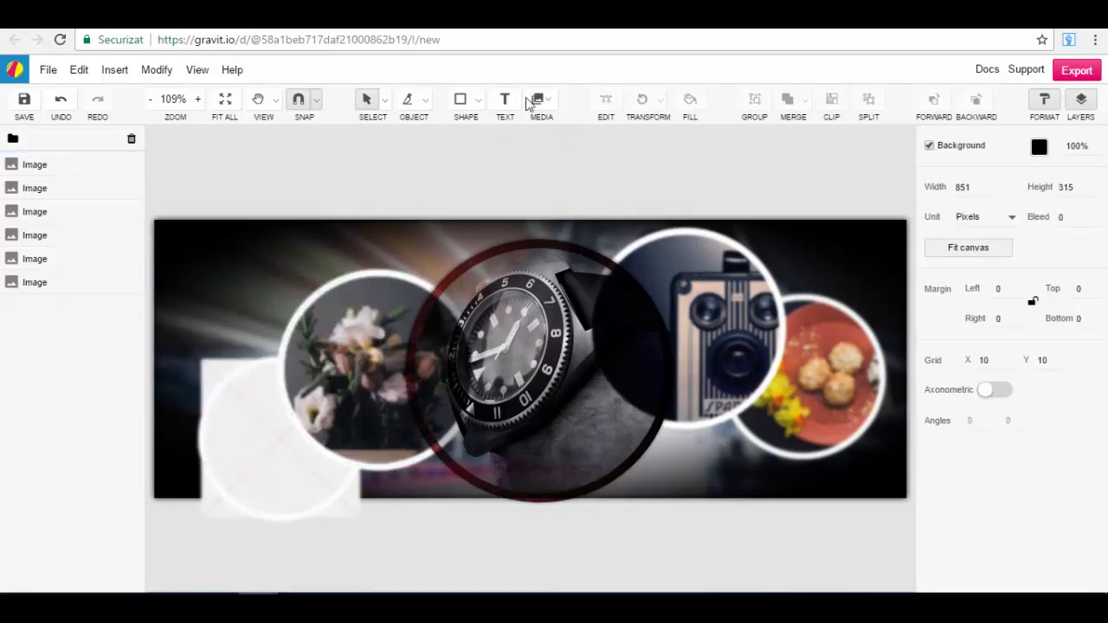
Step: Try the Freehand tool with a looping path about 256 by 301 px over the flower image, and undo the drawing
{"action": "left_click", "coordinate": [478, 99]}
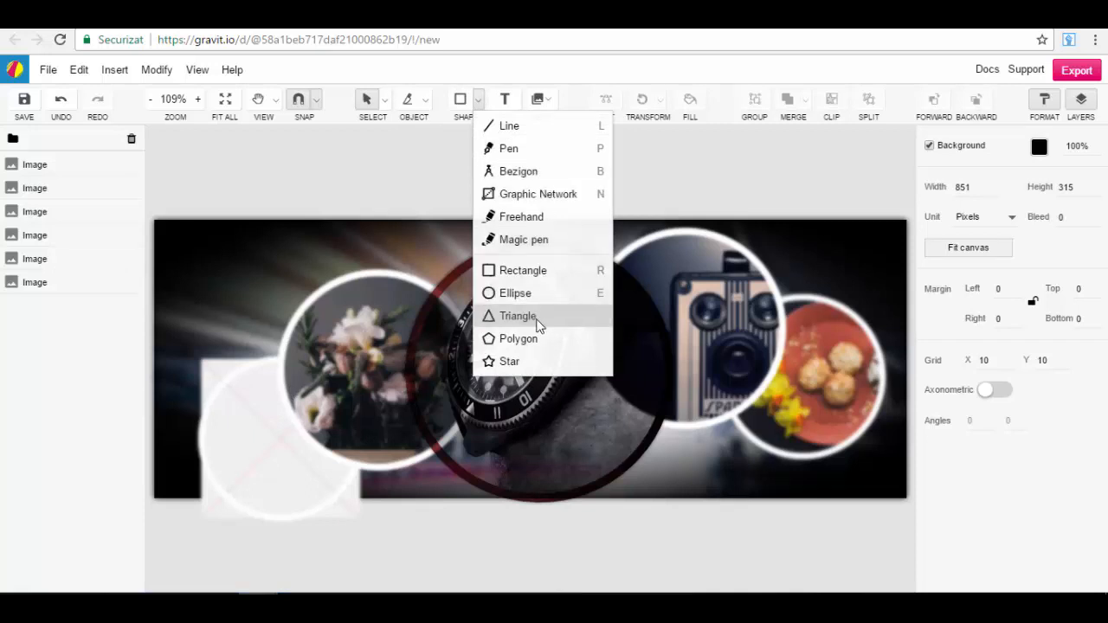
{"action": "left_click", "coordinate": [525, 223]}
{"action": "mouse_move", "coordinate": [184, 312]}
{"action": "left_mouse_down"}
{"action": "mouse_move", "coordinate": [341, 368]}
{"action": "mouse_move", "coordinate": [298, 300]}
{"action": "mouse_move", "coordinate": [323, 321]}
{"action": "mouse_move", "coordinate": [273, 376]}
{"action": "mouse_move", "coordinate": [181, 387]}
{"action": "mouse_move", "coordinate": [235, 532]}
{"action": "mouse_move", "coordinate": [341, 505]}
{"action": "left_mouse_up"}
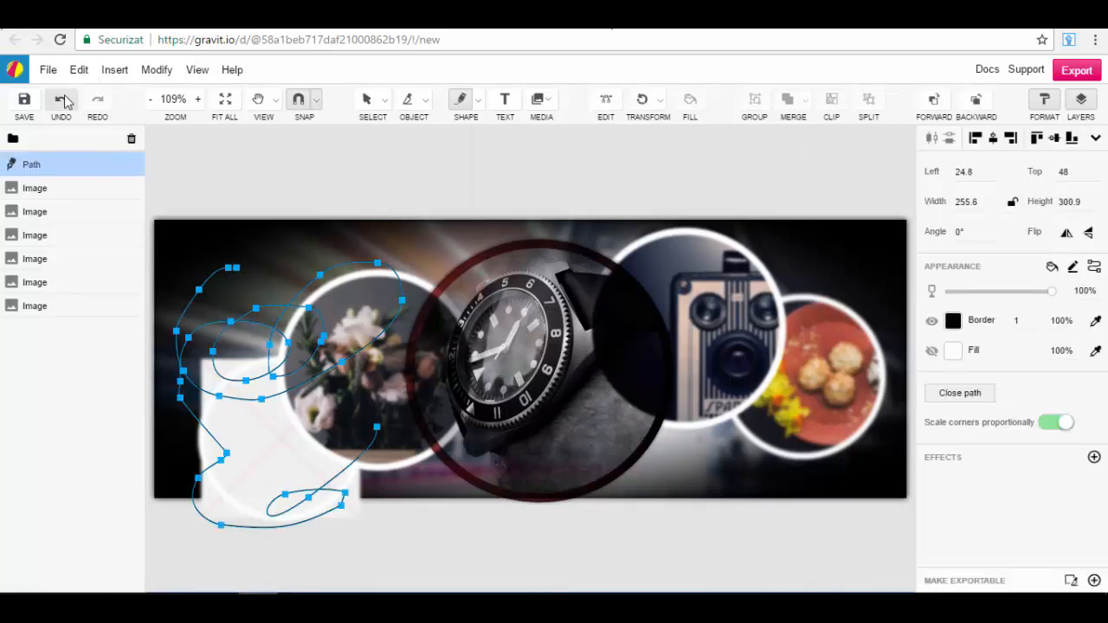
{"action": "left_click", "coordinate": [238, 274]}
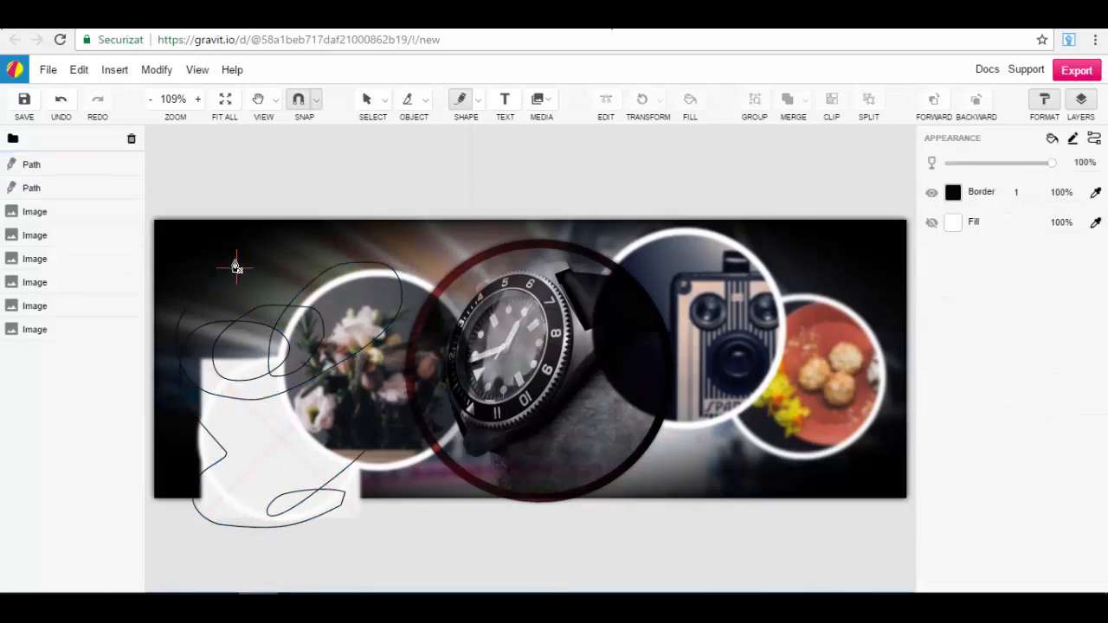
{"action": "left_click", "coordinate": [190, 249]}
{"action": "left_click", "coordinate": [63, 100]}
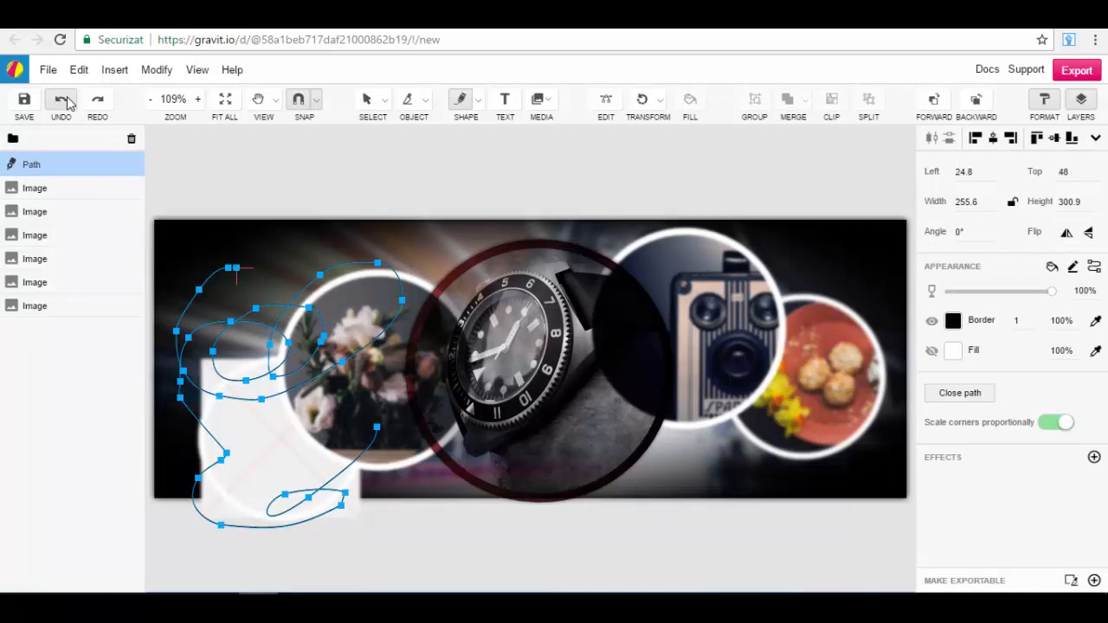
{"action": "left_click", "coordinate": [67, 102]}
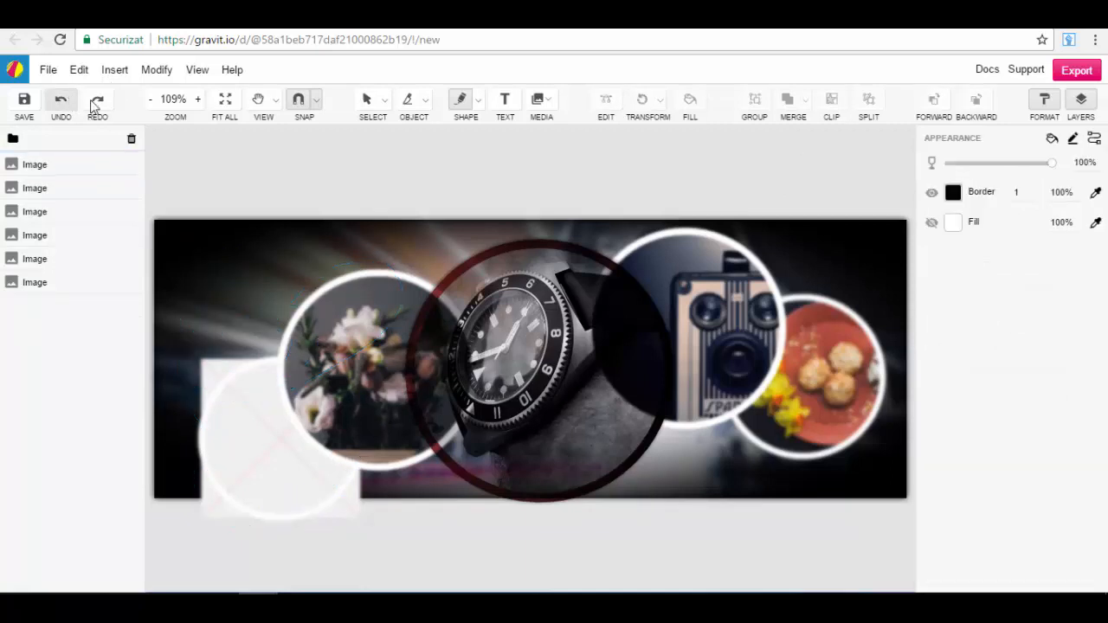
Step: Add a text object reading "Hello" above and to the left of the flower image
{"action": "left_click", "coordinate": [518, 100]}
{"action": "left_click", "coordinate": [202, 277]}
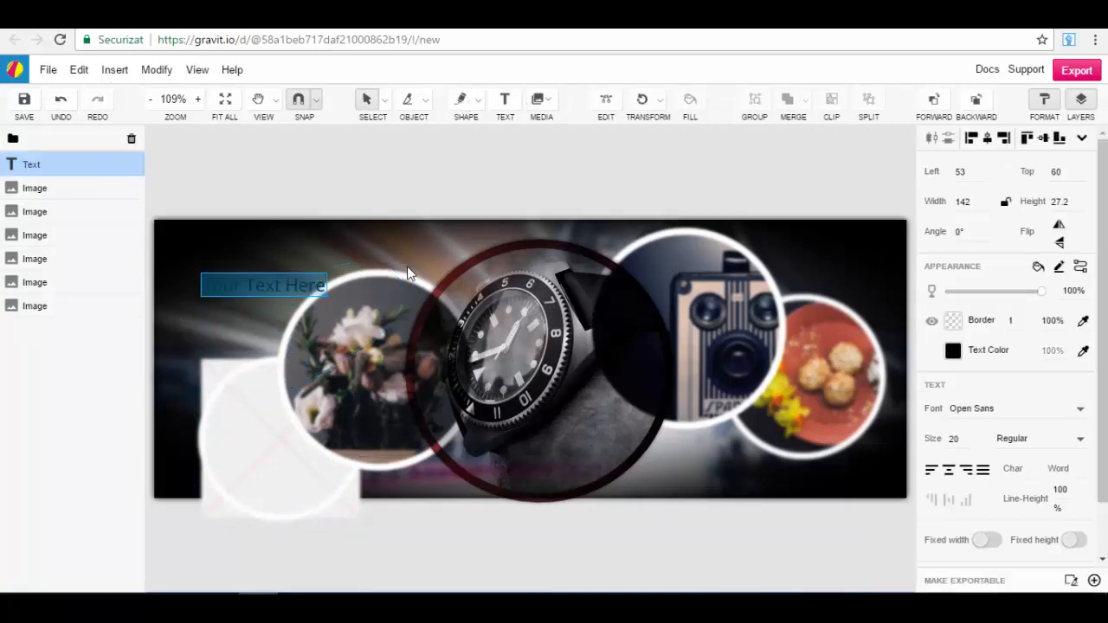
{"action": "type", "text": "Hello"}
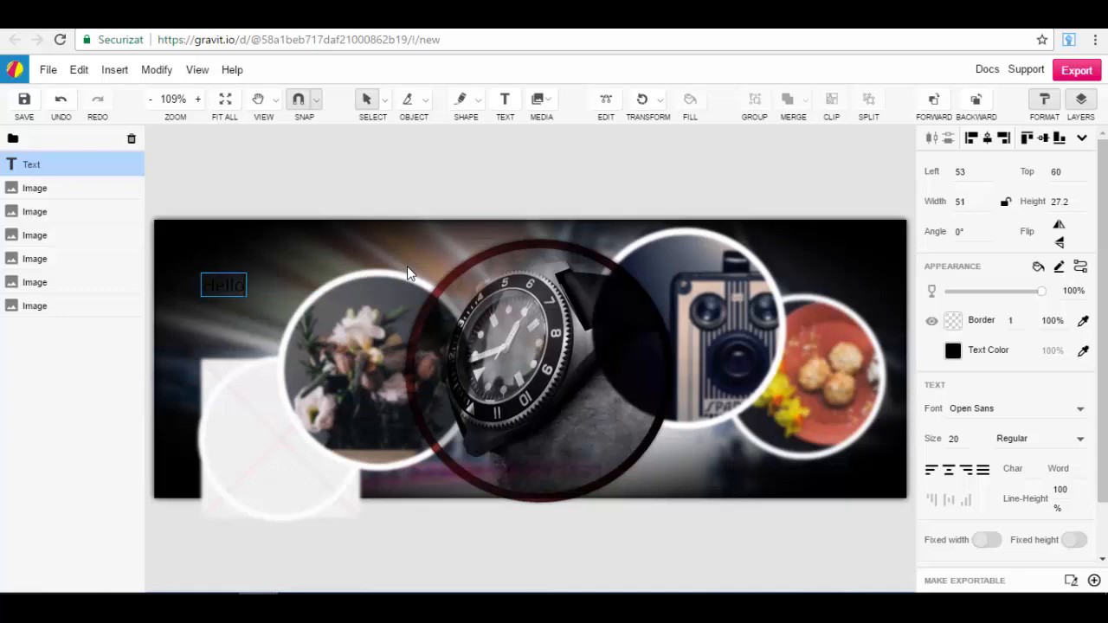
Step: Format the "Hello" text in Aclonica at size 60 with a rotation angle of -2°
{"action": "key", "text": "ctrl+a"}
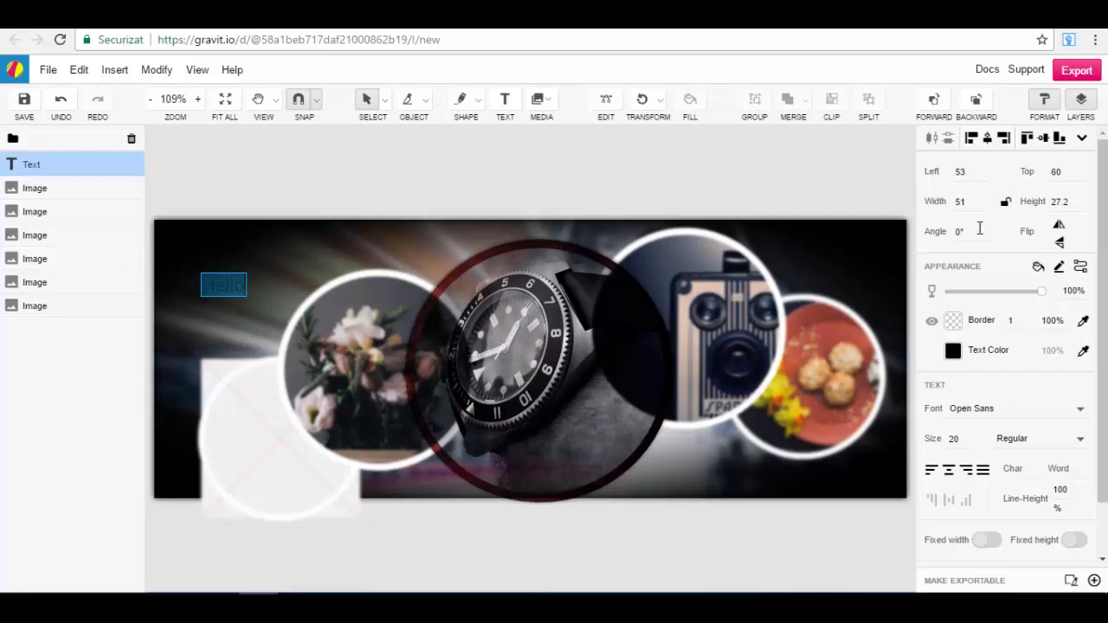
{"action": "scroll", "coordinate": [980, 229], "scroll_direction": "down", "scroll_amount": 2}
{"action": "left_click", "coordinate": [986, 408]}
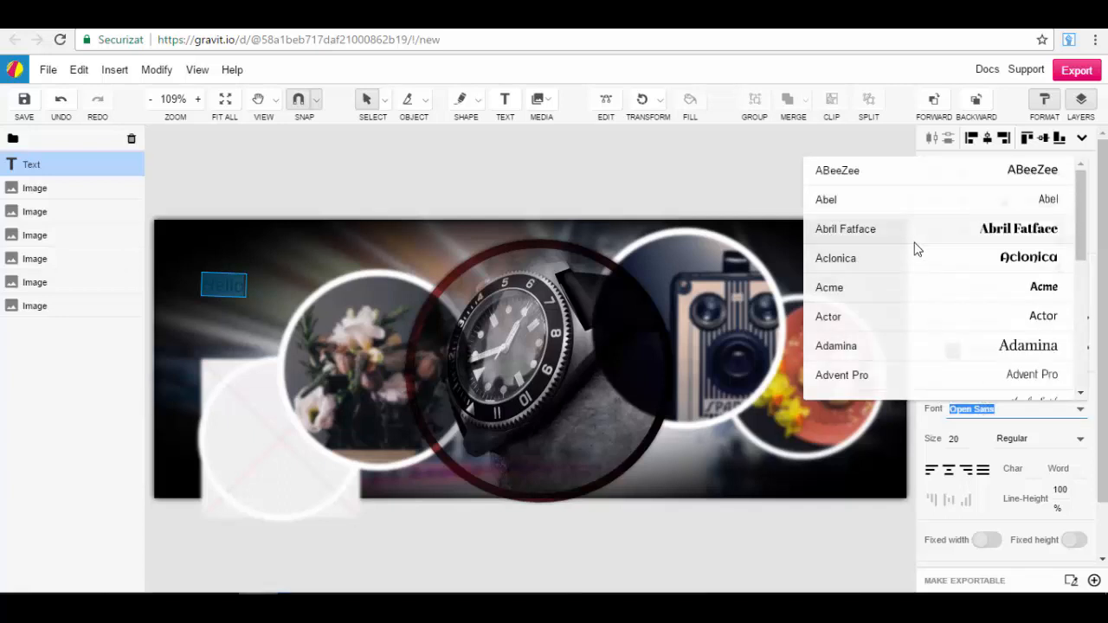
{"action": "left_click", "coordinate": [911, 252]}
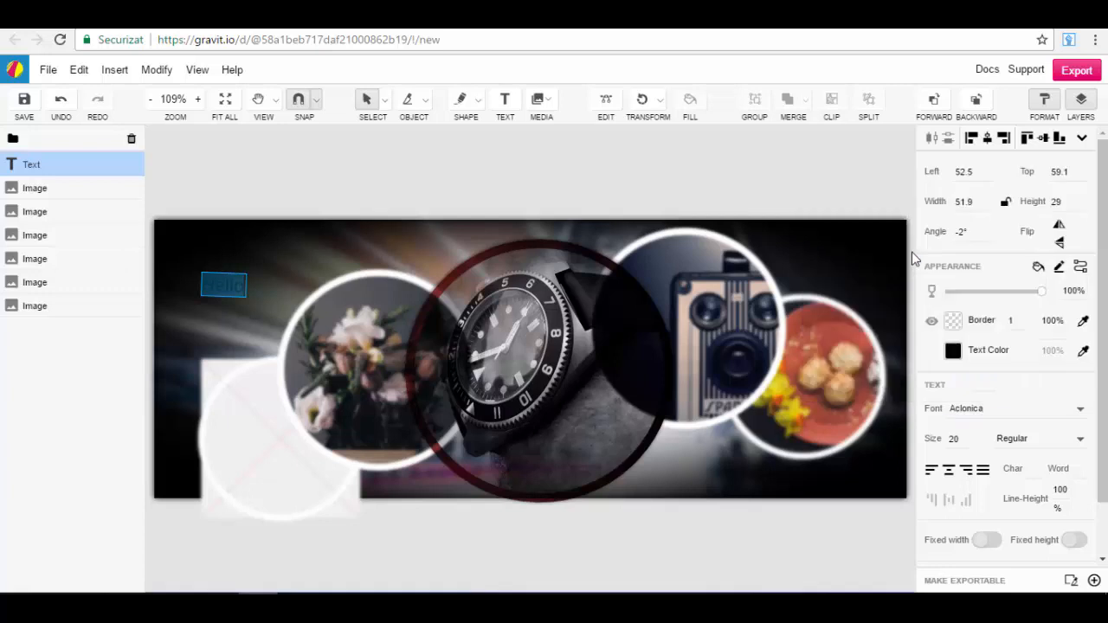
{"action": "left_click", "coordinate": [964, 440]}
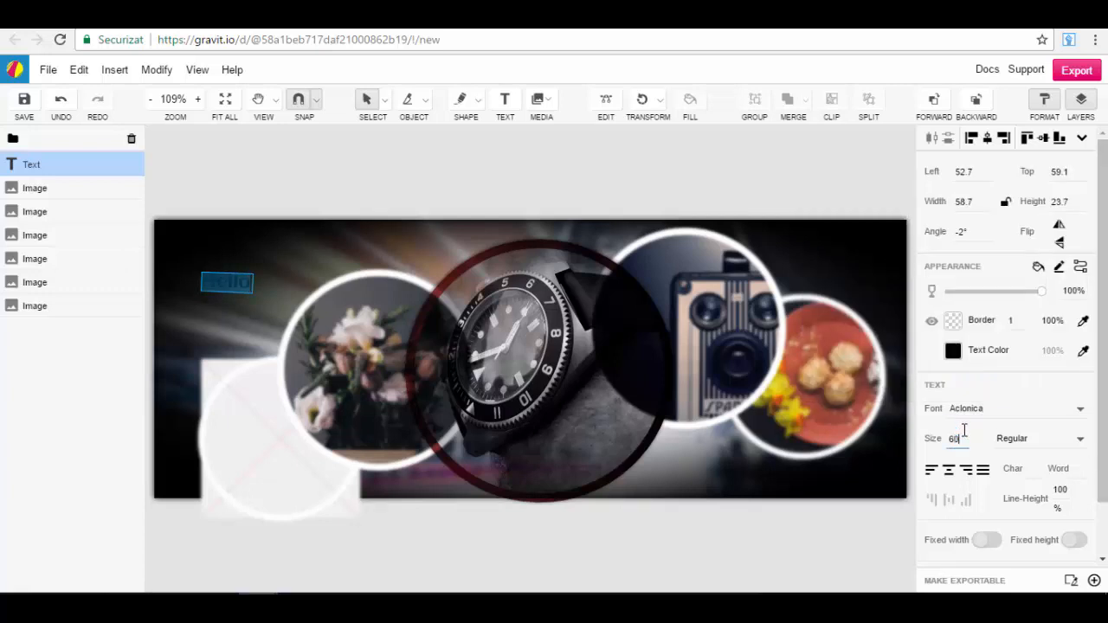
{"action": "key", "text": "Return"}
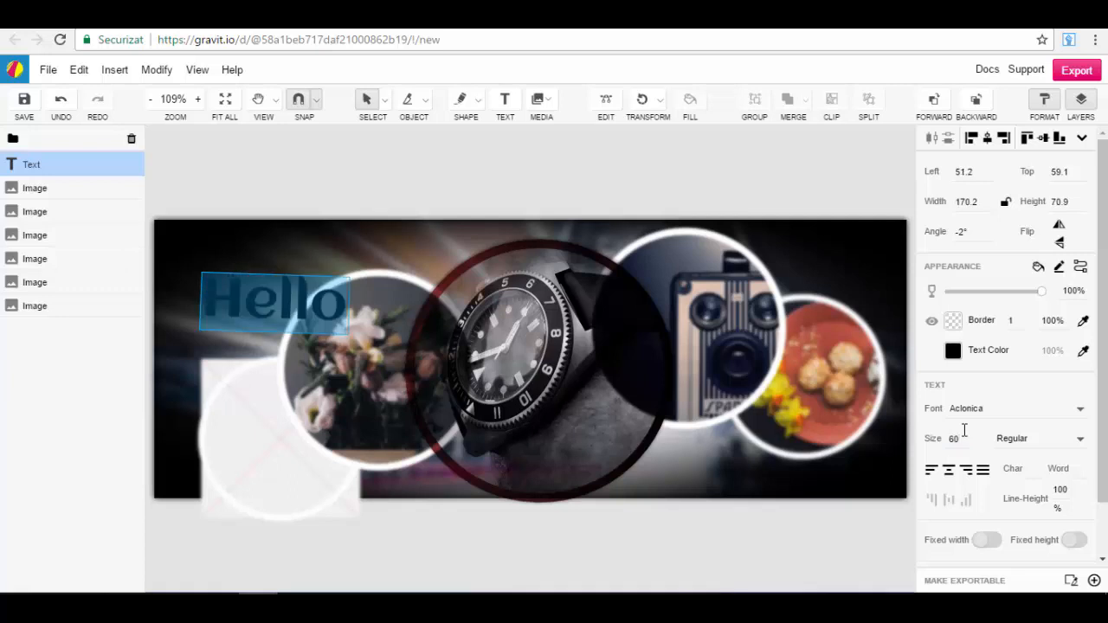
Step: Set the "Hello" text color to near-white #FAFAFA
{"action": "left_click", "coordinate": [952, 352]}
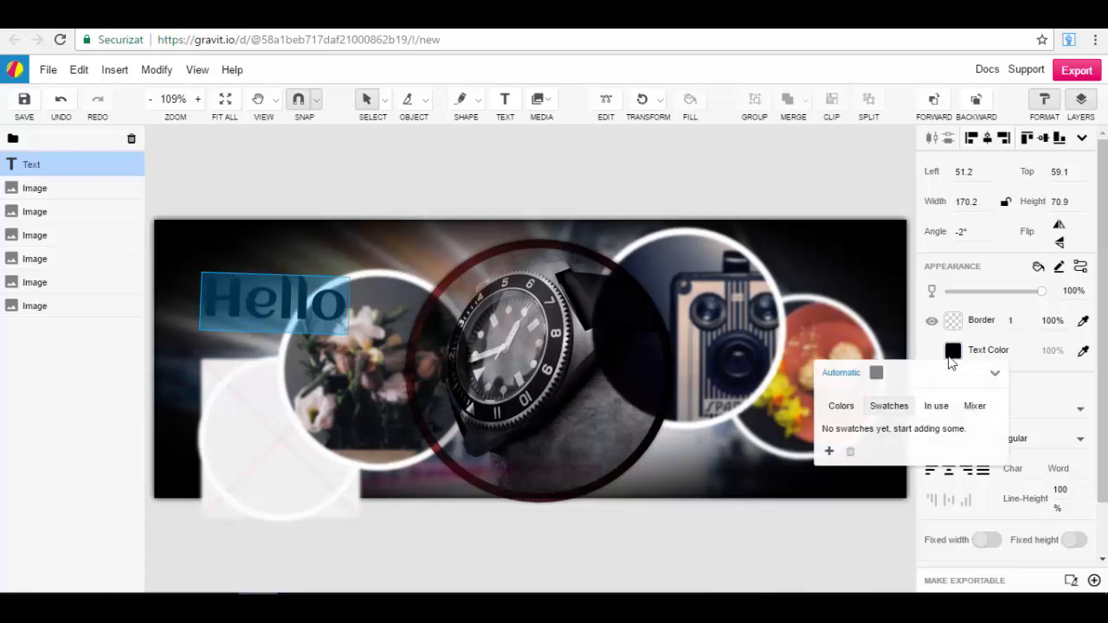
{"action": "left_click", "coordinate": [876, 374]}
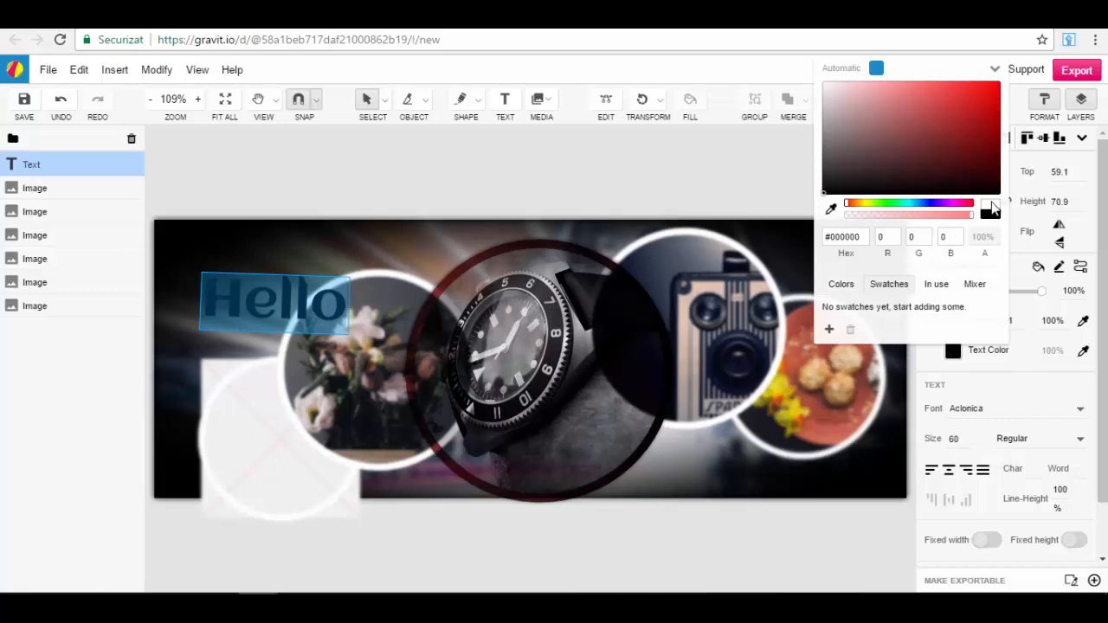
{"action": "left_click", "coordinate": [827, 85]}
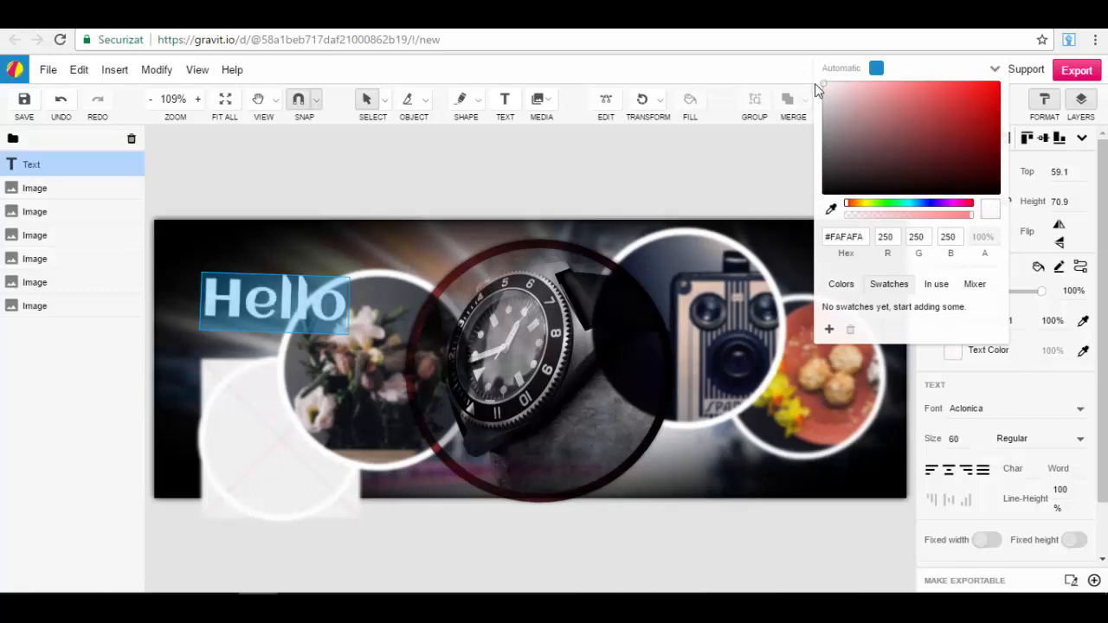
{"action": "left_click", "coordinate": [935, 374]}
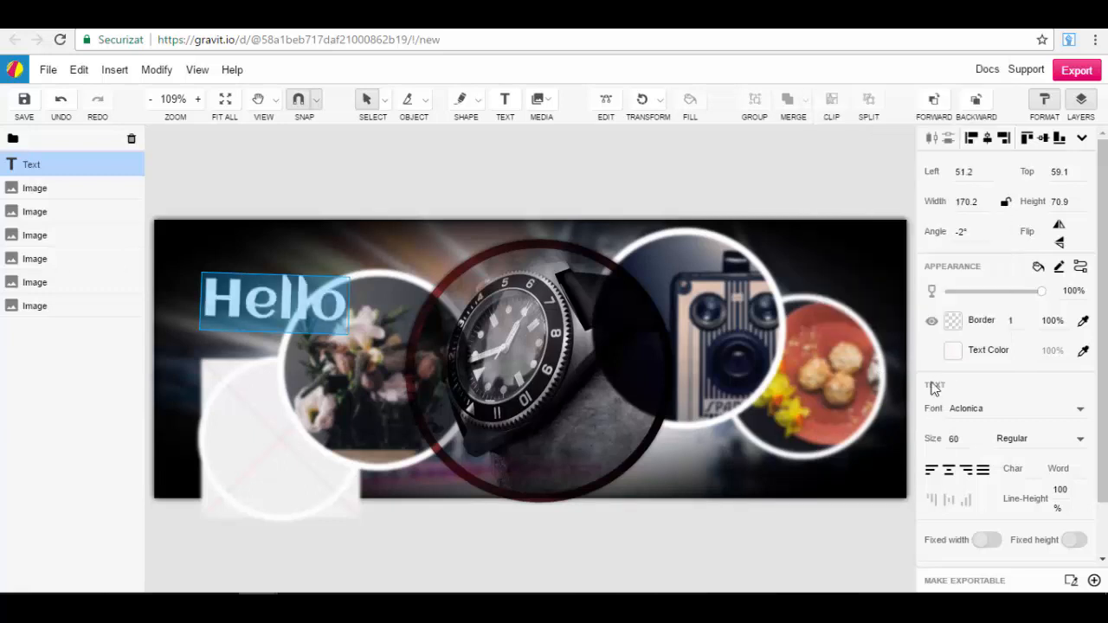
Step: Add an Outer Glow effect to the "Hello" text
{"action": "scroll", "coordinate": [976, 466], "scroll_direction": "down", "scroll_amount": 1}
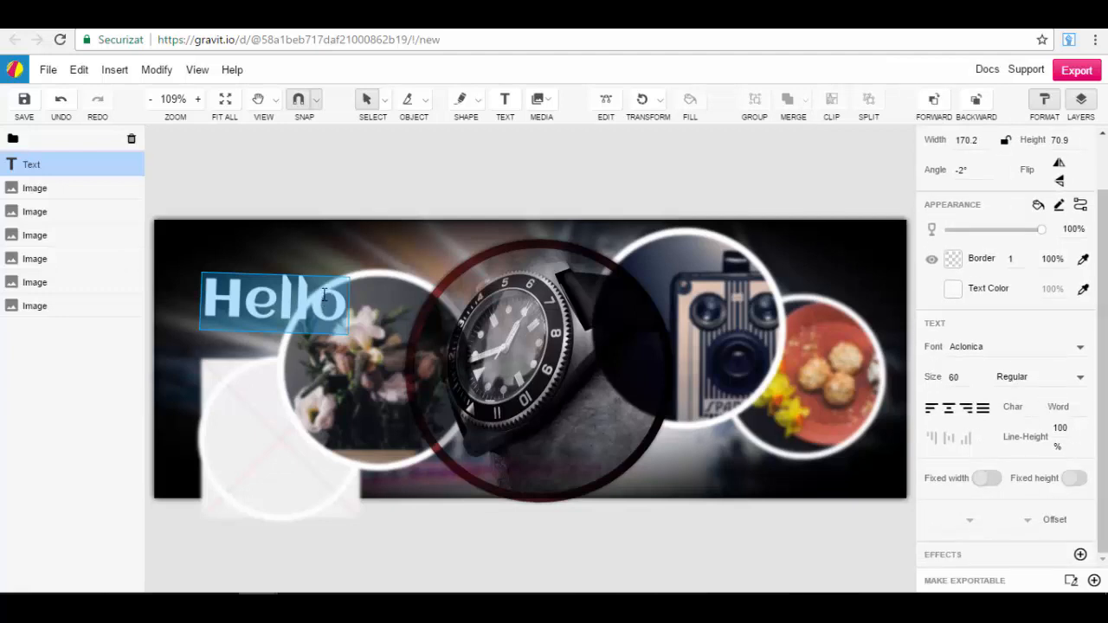
{"action": "left_click", "coordinate": [1080, 554]}
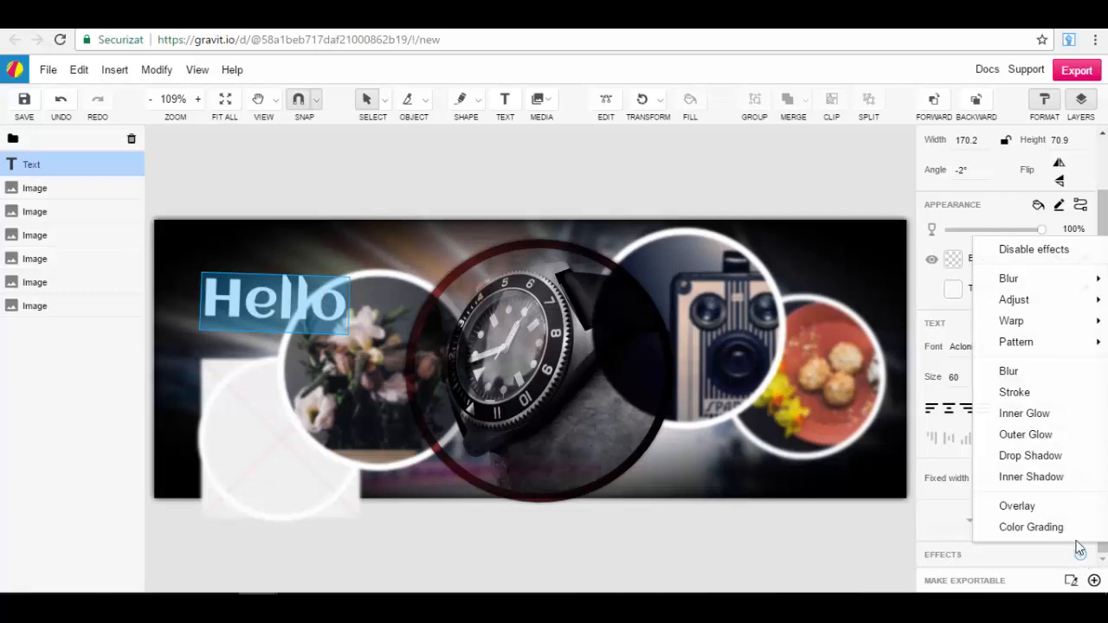
{"action": "left_click", "coordinate": [1045, 435]}
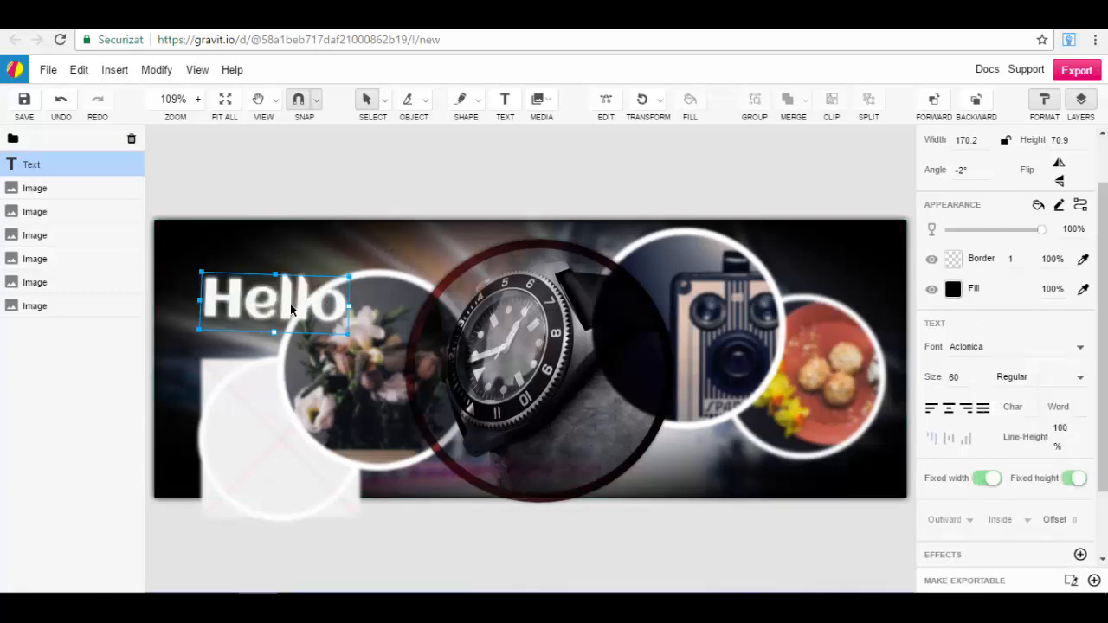
Step: Move the "Hello" text onto the lower part of the watch image and straighten its rotation to 0°
{"action": "left_click_drag", "start_coordinate": [290, 304], "coordinate": [551, 441]}
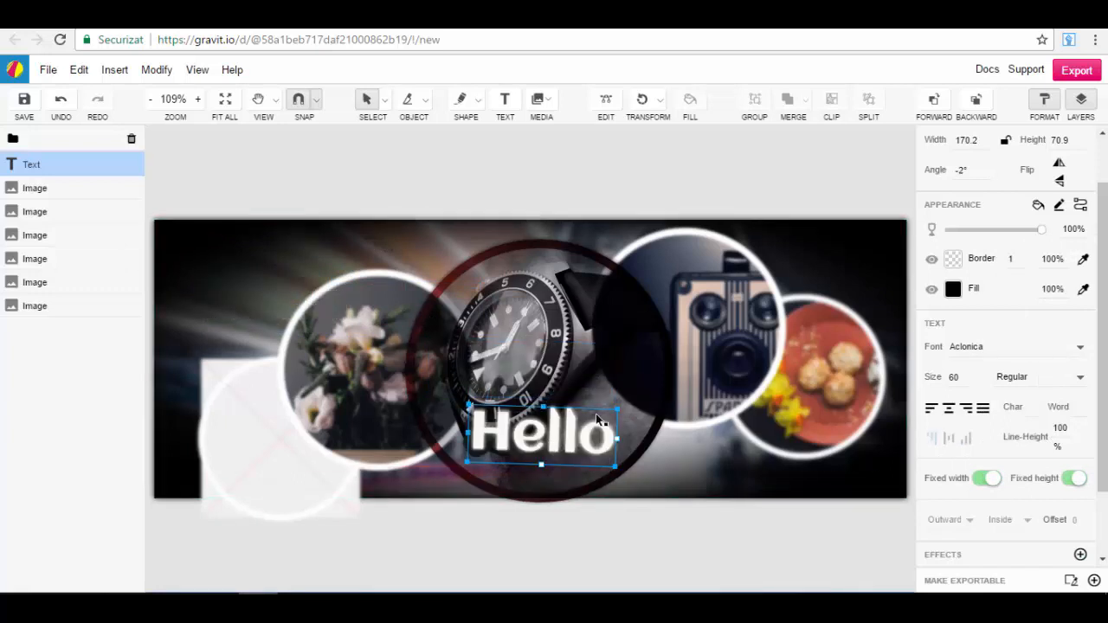
{"action": "left_click_drag", "start_coordinate": [466, 404], "coordinate": [462, 407]}
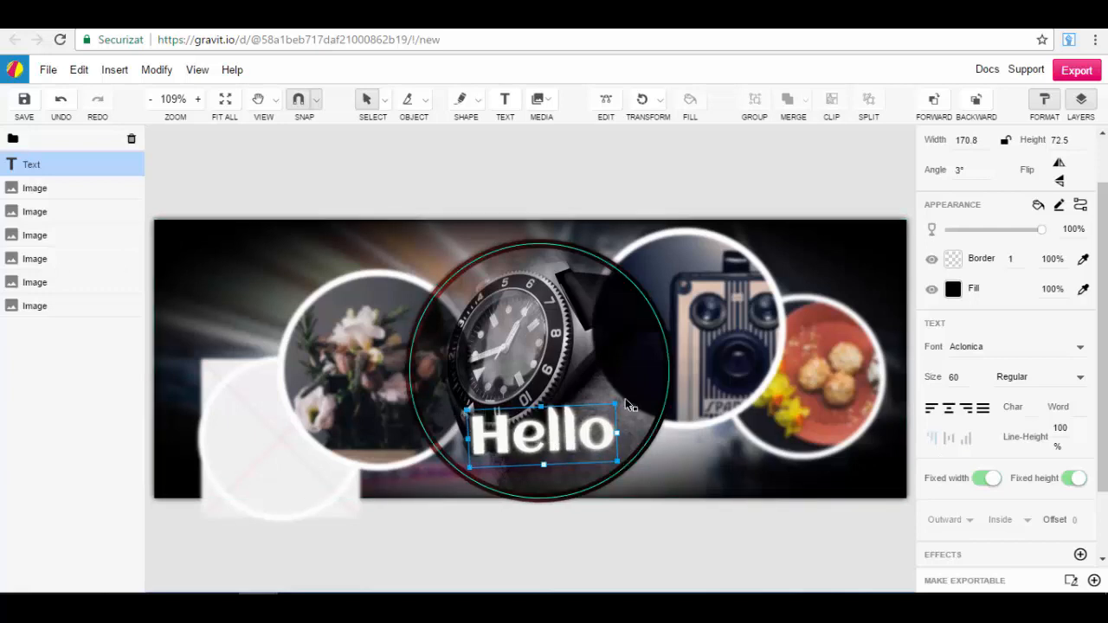
{"action": "left_click_drag", "start_coordinate": [617, 404], "coordinate": [627, 406]}
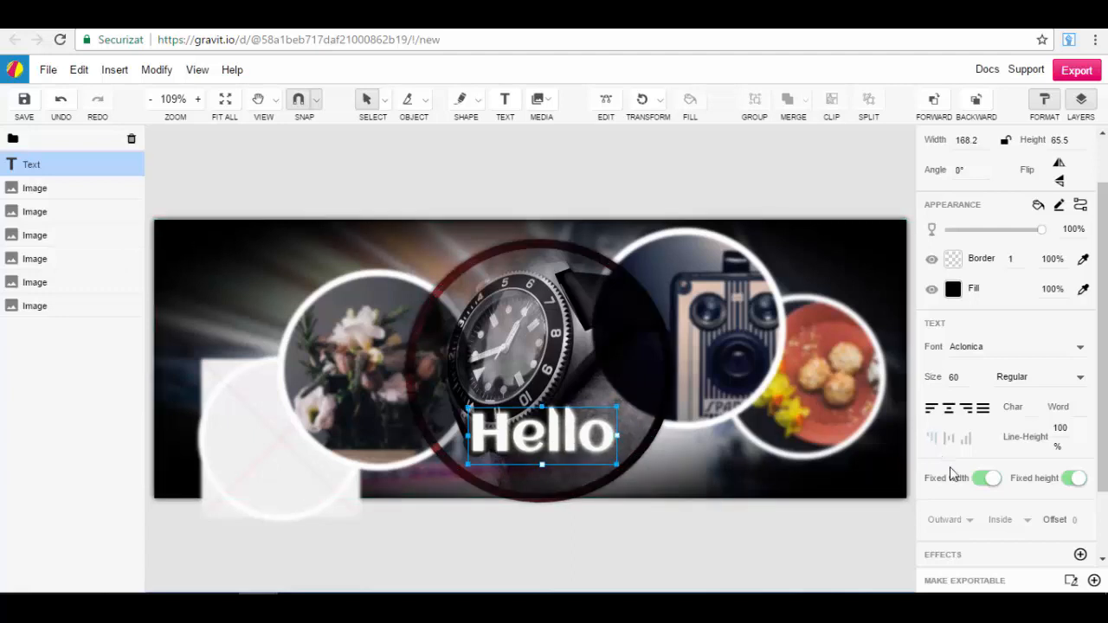
Step: Increase the text's Outer Glow radius to about 15.8 and move "Hello" to the cover's upper-left corner
{"action": "scroll", "coordinate": [1011, 476], "scroll_direction": "down", "scroll_amount": 2}
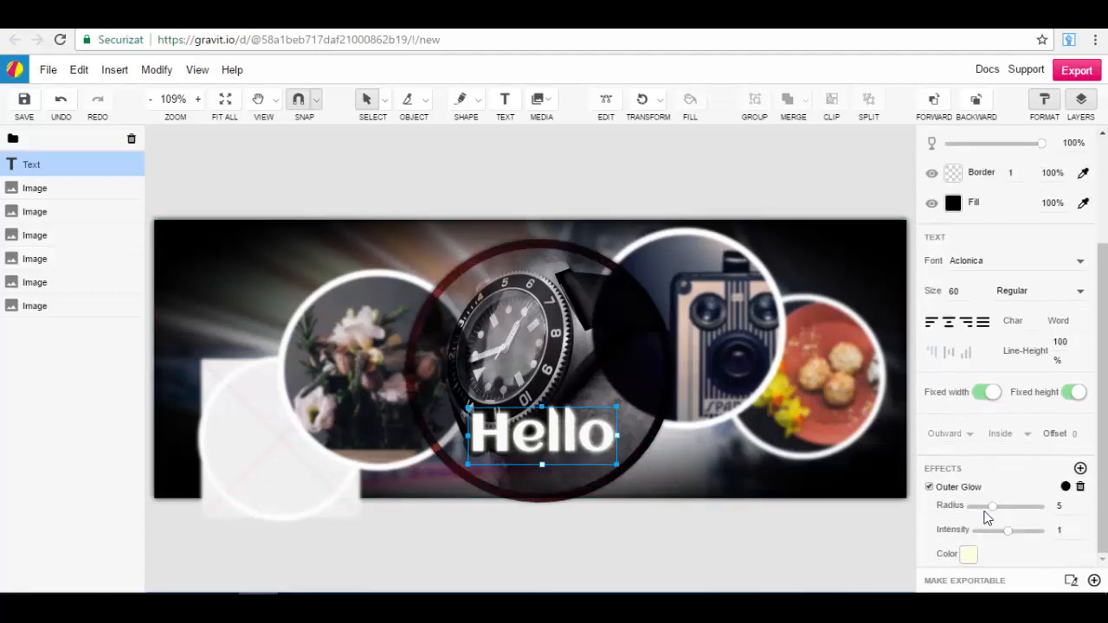
{"action": "left_click_drag", "start_coordinate": [990, 507], "coordinate": [1001, 504]}
{"action": "left_click_drag", "start_coordinate": [576, 429], "coordinate": [280, 255]}
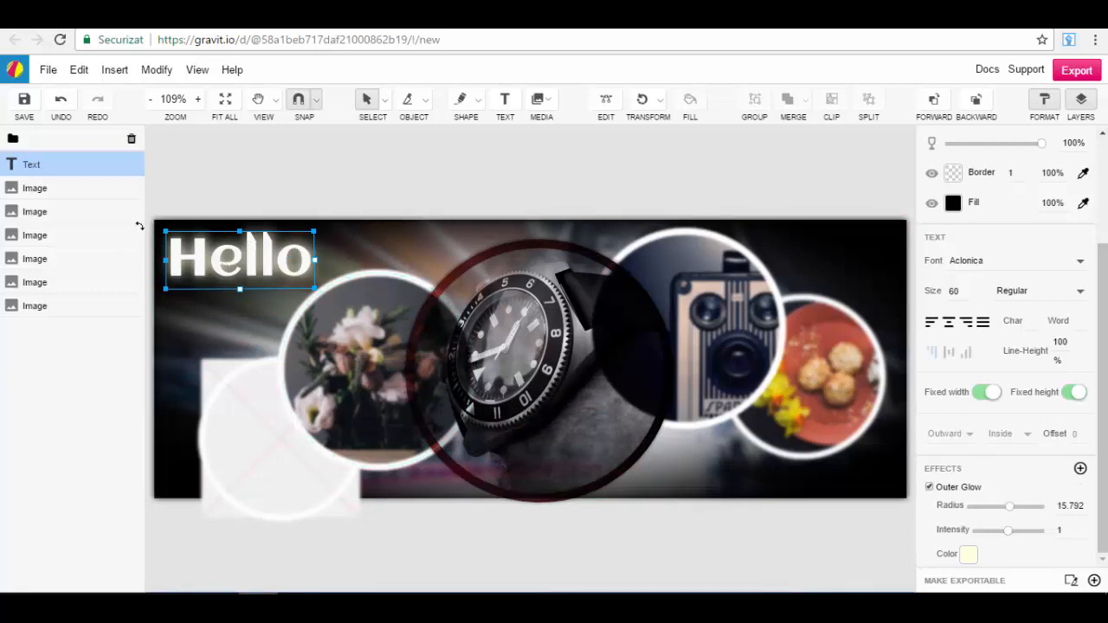
{"action": "left_click", "coordinate": [560, 205]}
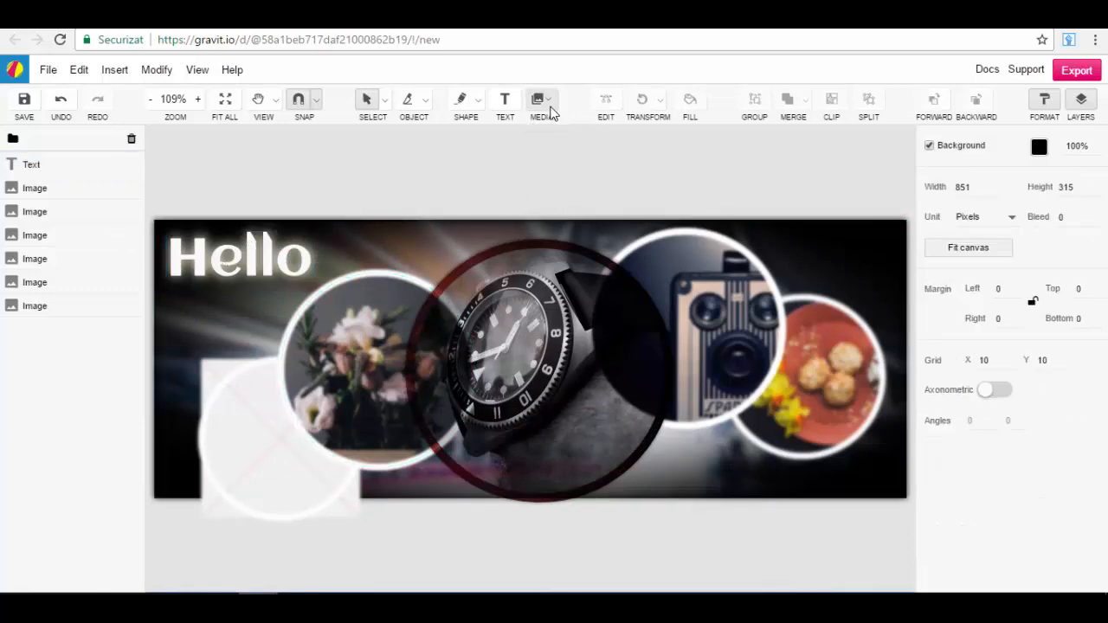
{"action": "left_click", "coordinate": [540, 100]}
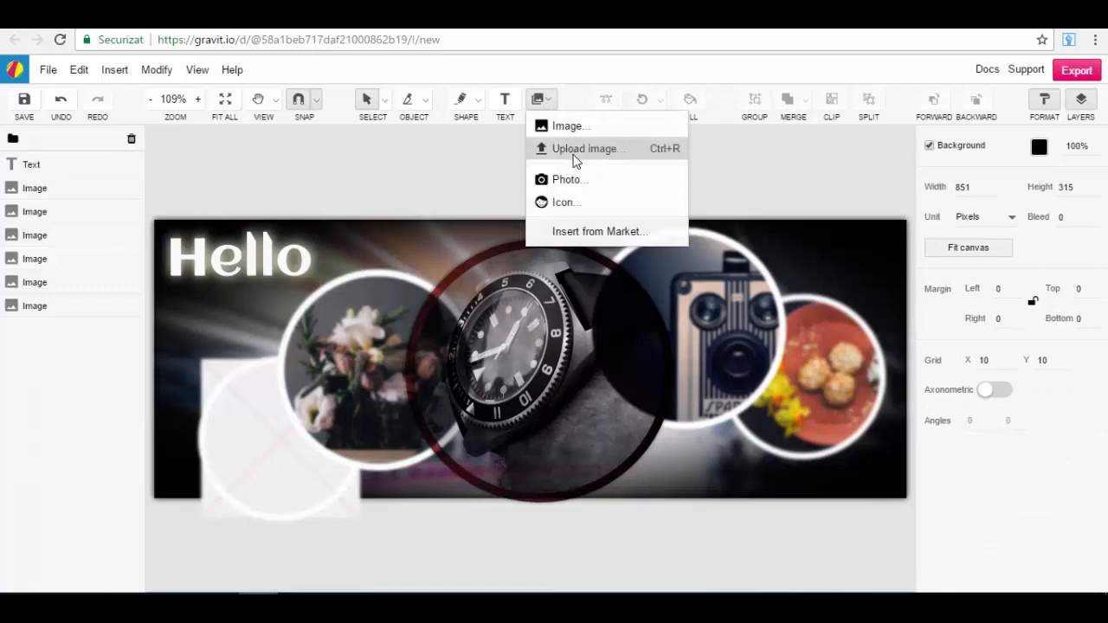
{"action": "left_click", "coordinate": [415, 181]}
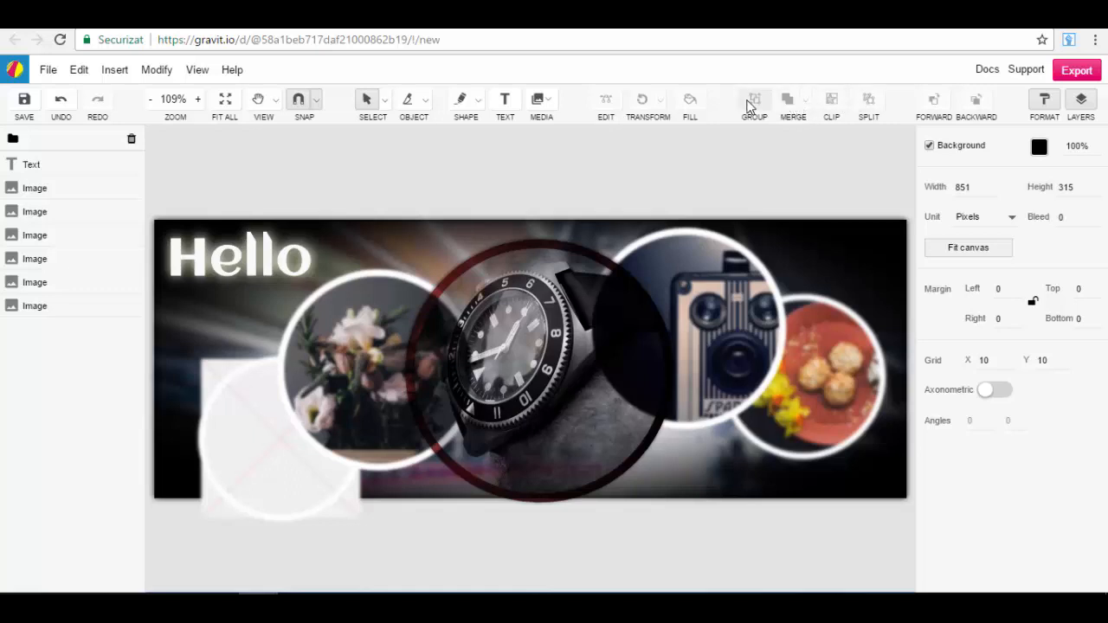
Step: Select the "Hello" text and all images on the cover and combine them into one group
{"action": "left_click_drag", "start_coordinate": [846, 198], "coordinate": [398, 547]}
{"action": "left_click", "coordinate": [875, 144]}
{"action": "left_click_drag", "start_coordinate": [875, 152], "coordinate": [324, 564]}
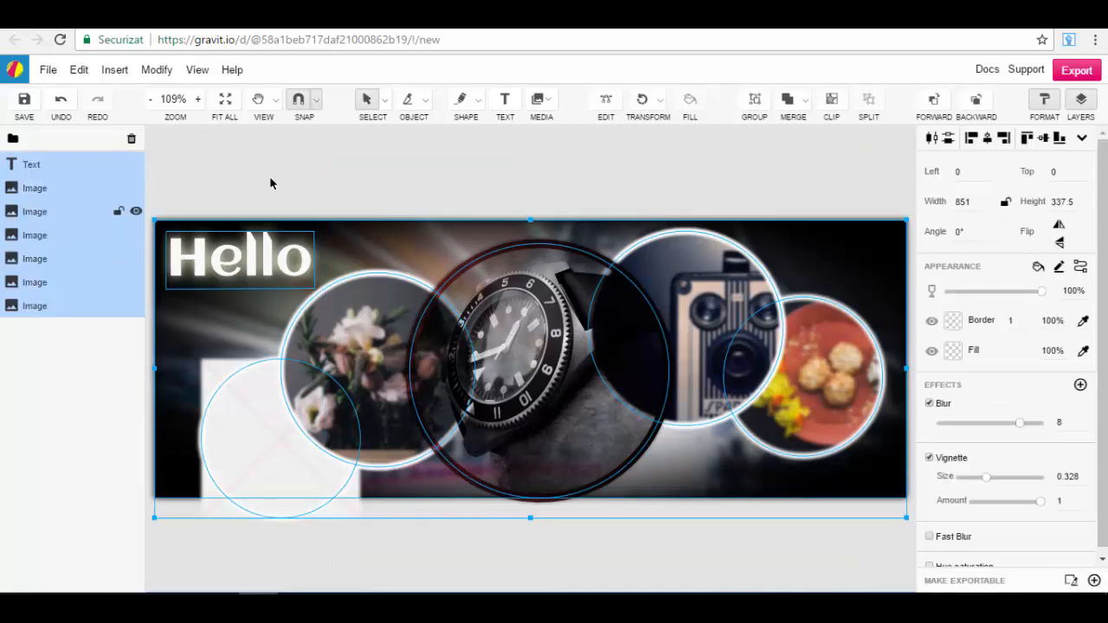
{"action": "left_click", "coordinate": [754, 102]}
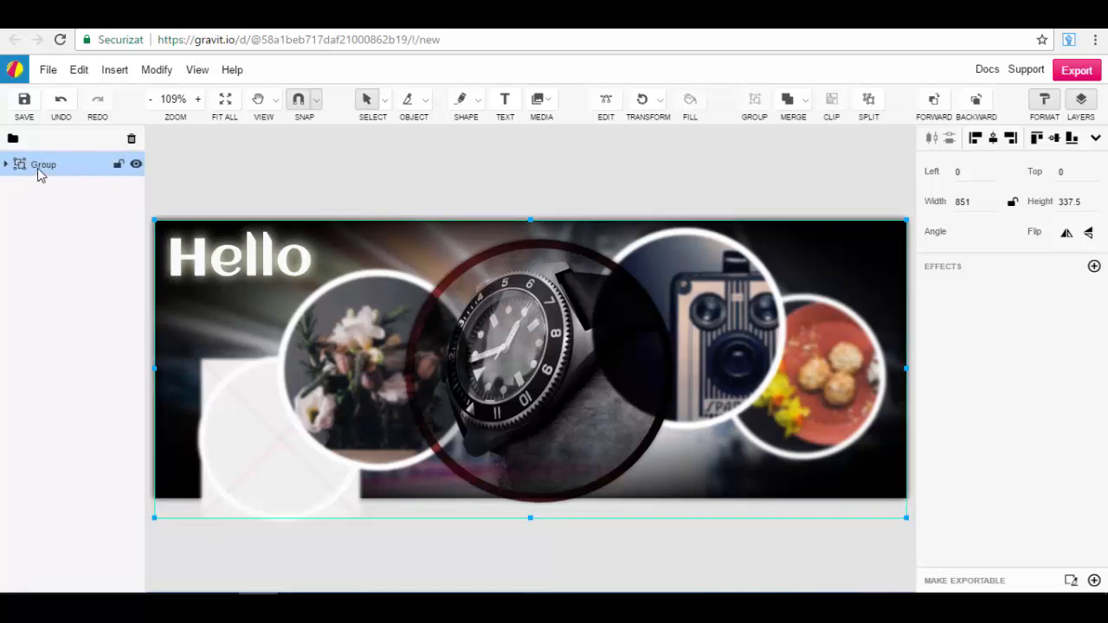
Step: Add a Stroke effect to the whole group
{"action": "left_click", "coordinate": [1095, 268]}
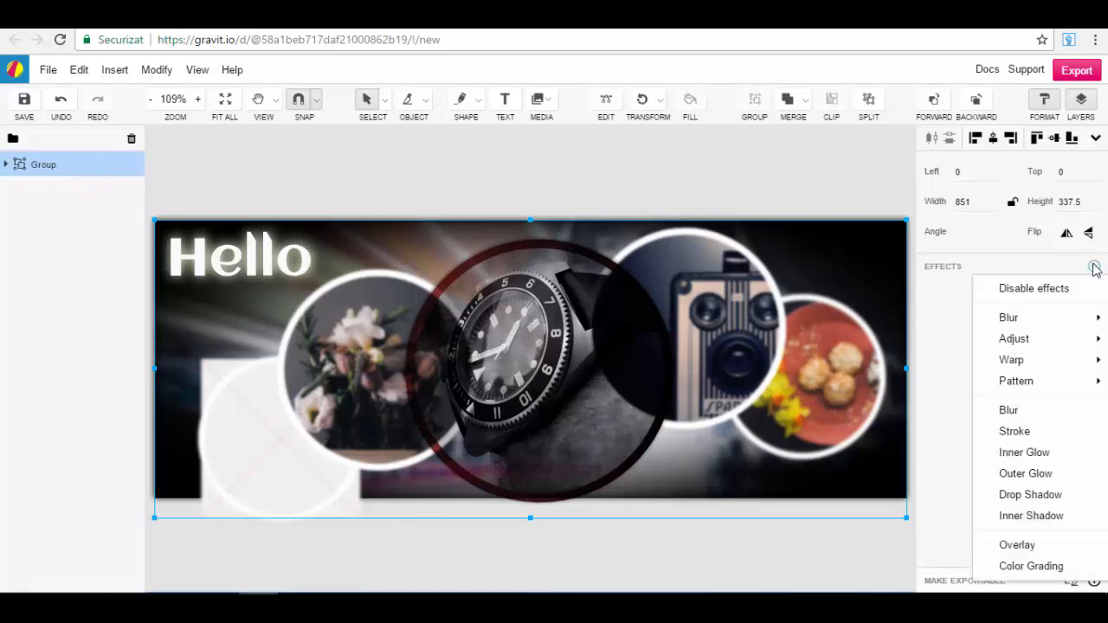
{"action": "mouse_move", "coordinate": [1024, 386]}
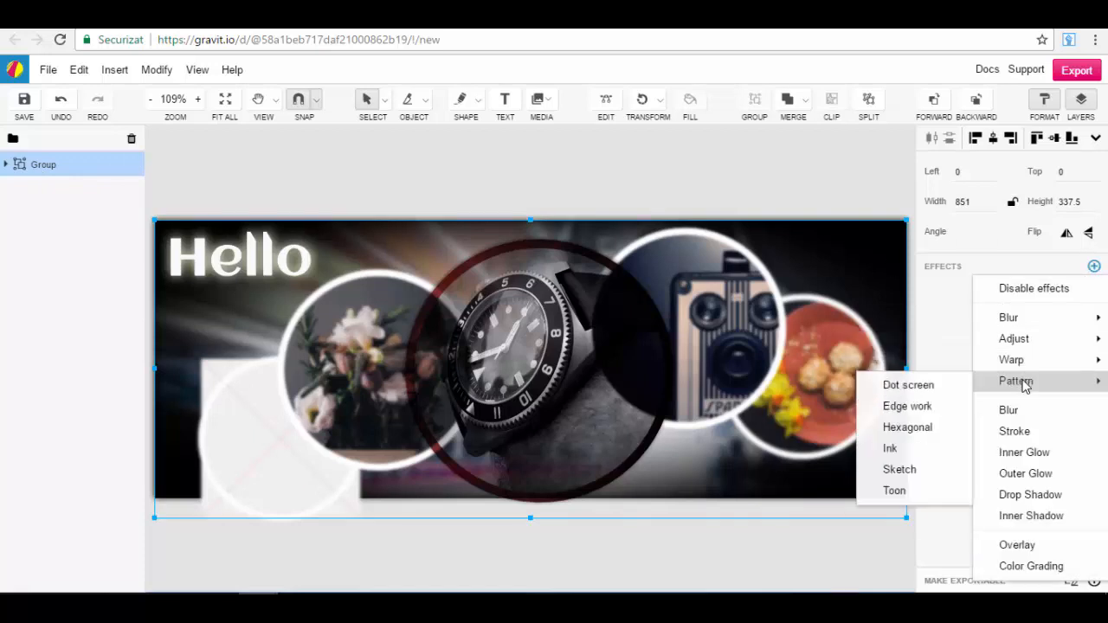
{"action": "left_click", "coordinate": [1036, 432]}
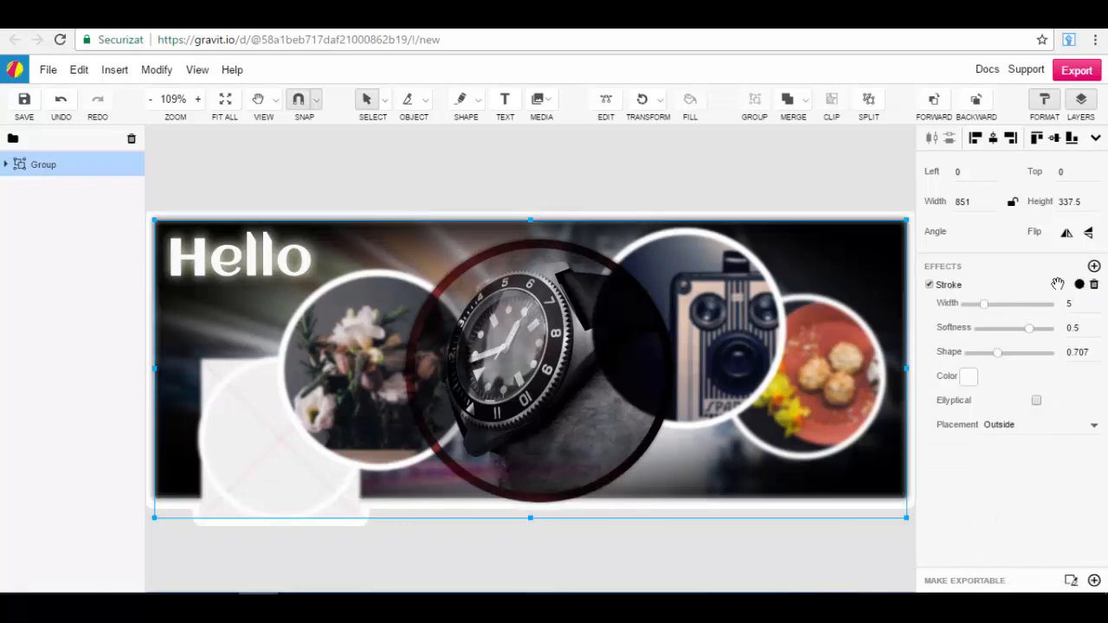
Step: Add a Lens blur effect to the group and reduce its radius to 3.1
{"action": "left_click", "coordinate": [1094, 267]}
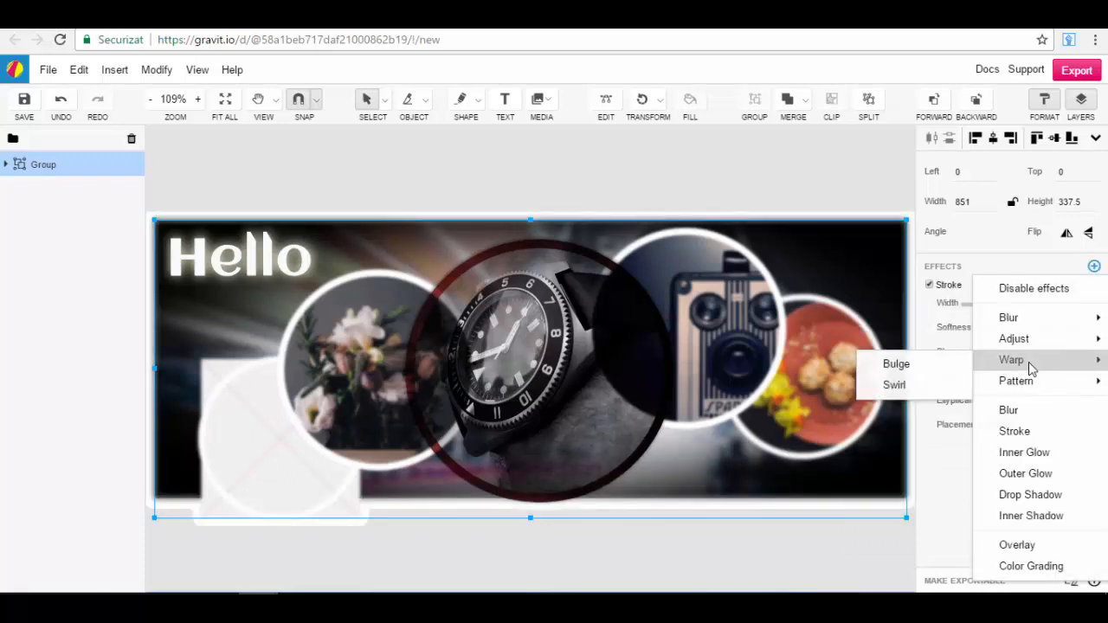
{"action": "mouse_move", "coordinate": [1048, 343]}
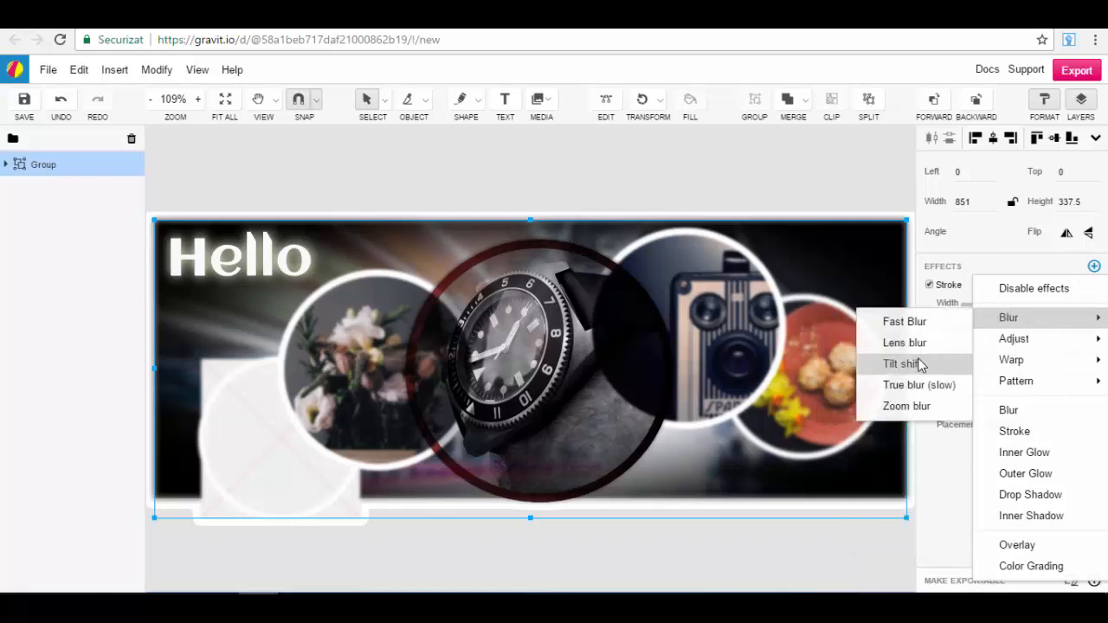
{"action": "left_click", "coordinate": [941, 345]}
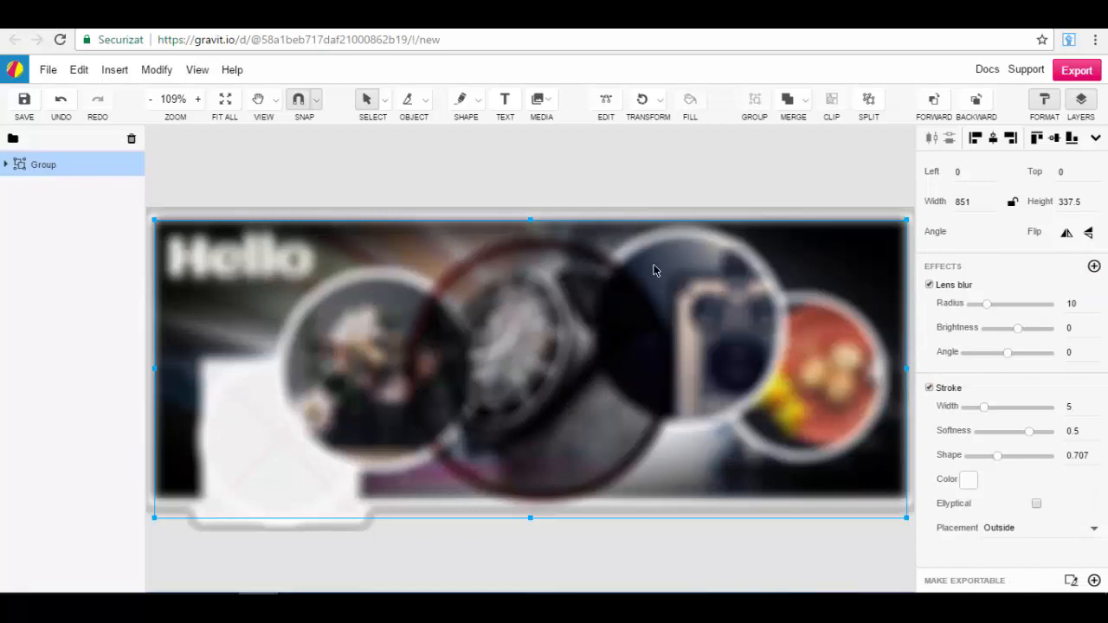
{"action": "mouse_move", "coordinate": [989, 309]}
{"action": "left_mouse_down"}
{"action": "mouse_move", "coordinate": [971, 310]}
{"action": "mouse_move", "coordinate": [975, 302]}
{"action": "left_mouse_up"}
Step: Inspect the group's nested layers by selecting the text and the flower image, and collapse the group again
{"action": "left_click", "coordinate": [7, 164]}
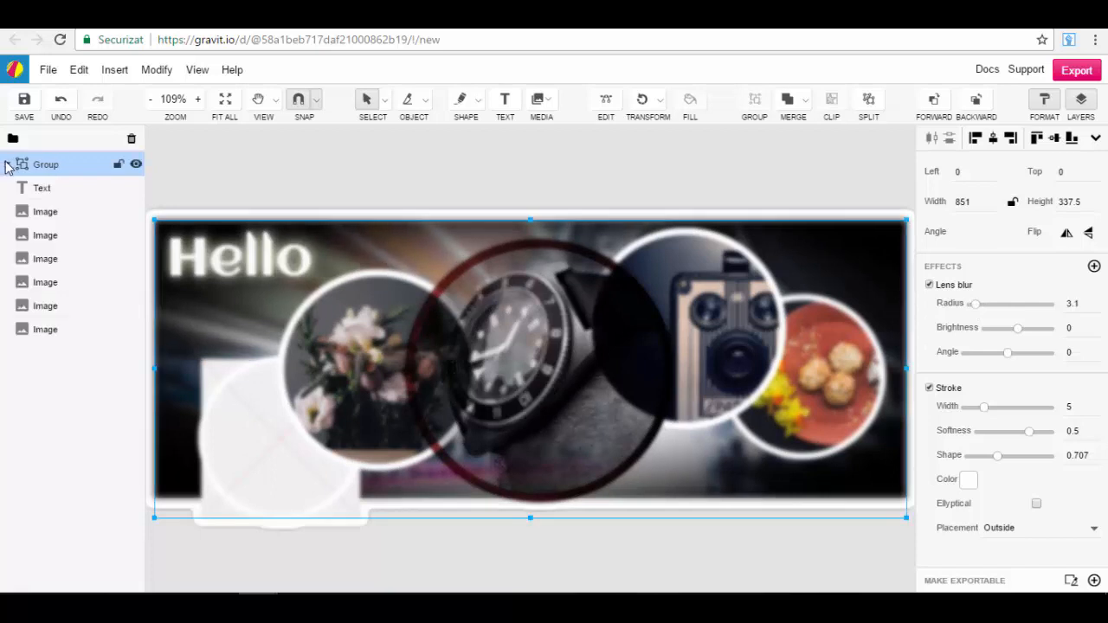
{"action": "left_click", "coordinate": [62, 188]}
{"action": "left_click", "coordinate": [65, 236]}
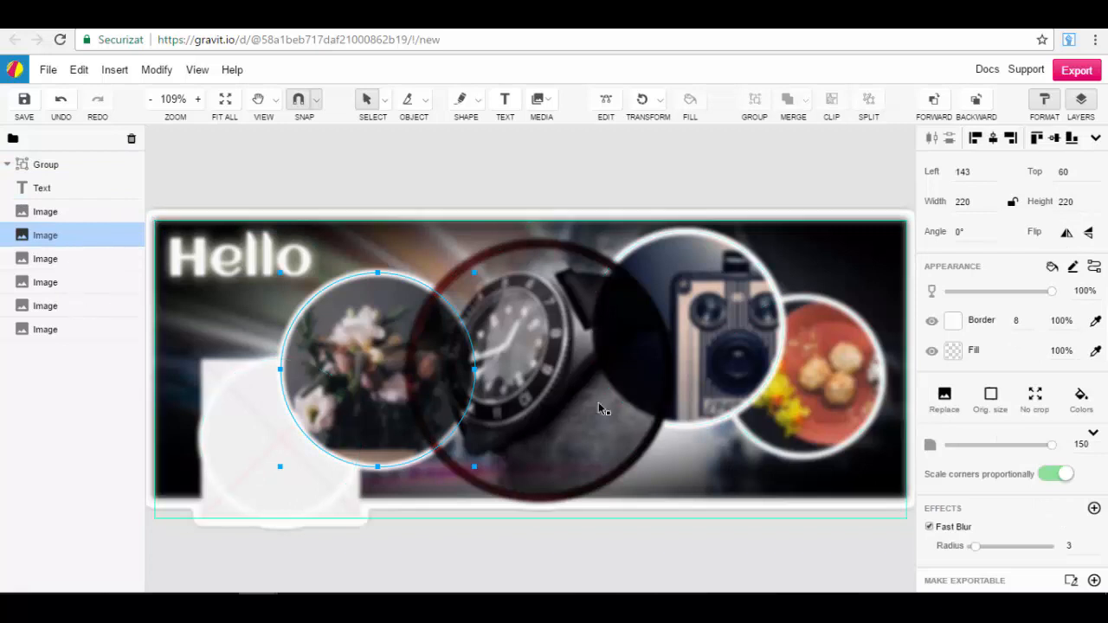
{"action": "left_click", "coordinate": [7, 164]}
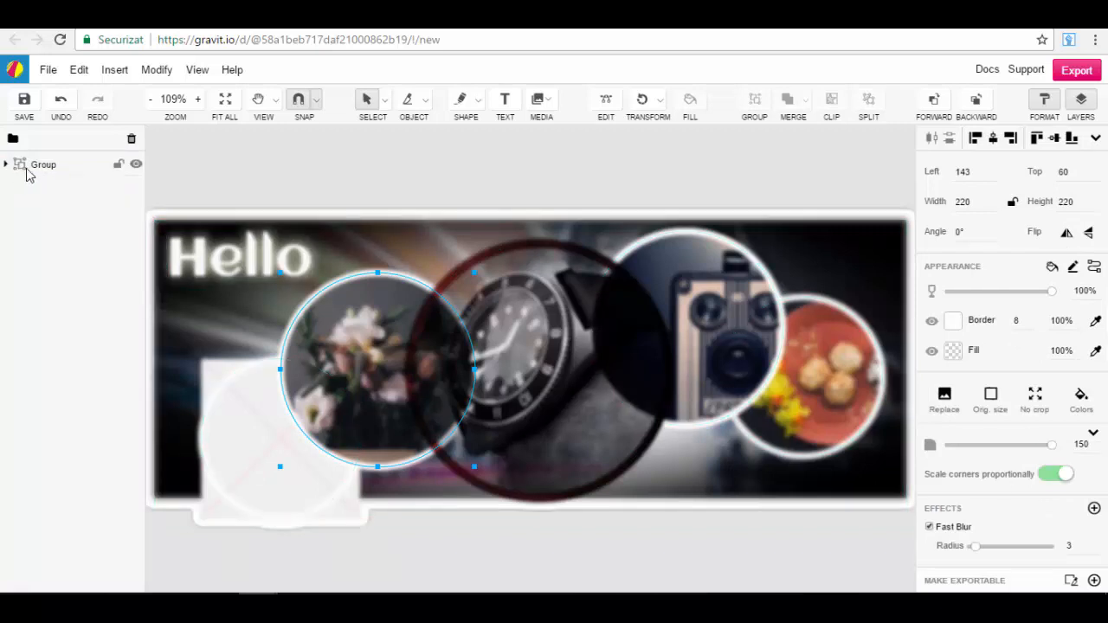
{"action": "left_click", "coordinate": [69, 166]}
{"action": "left_click", "coordinate": [807, 191]}
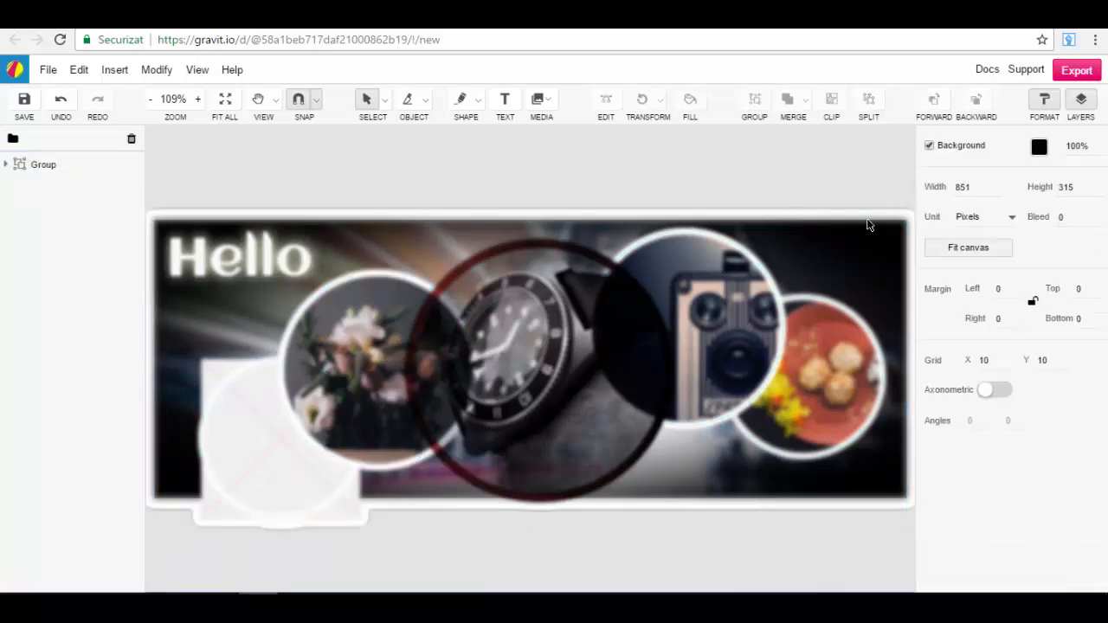
Step: Split the group back into its separate text and image layers and clear the selection
{"action": "left_click_drag", "start_coordinate": [876, 176], "coordinate": [151, 584]}
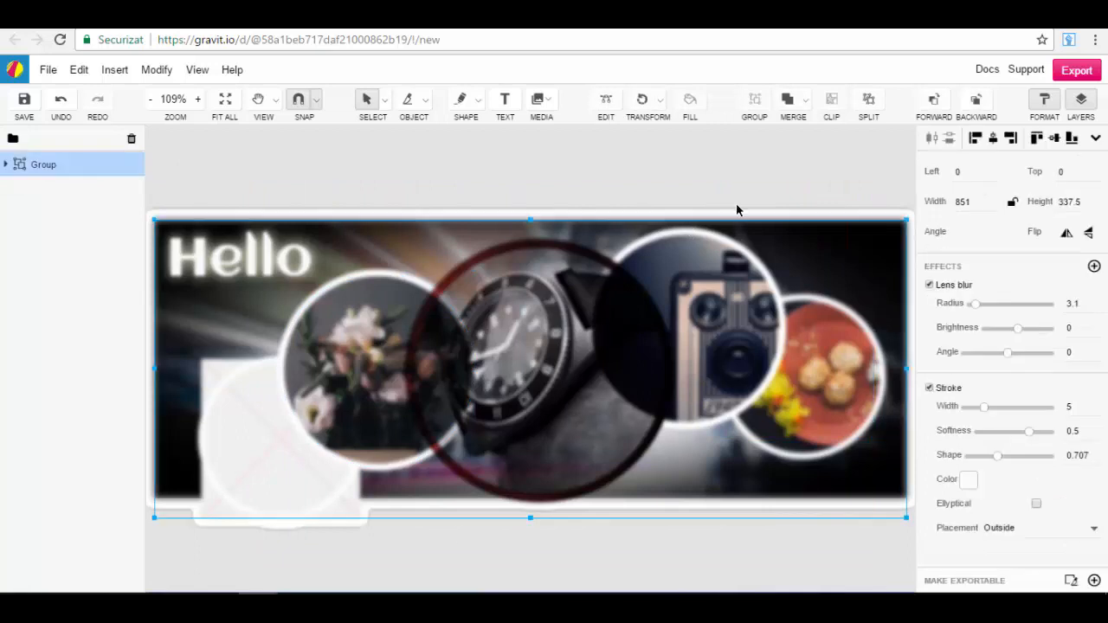
{"action": "left_click", "coordinate": [869, 101]}
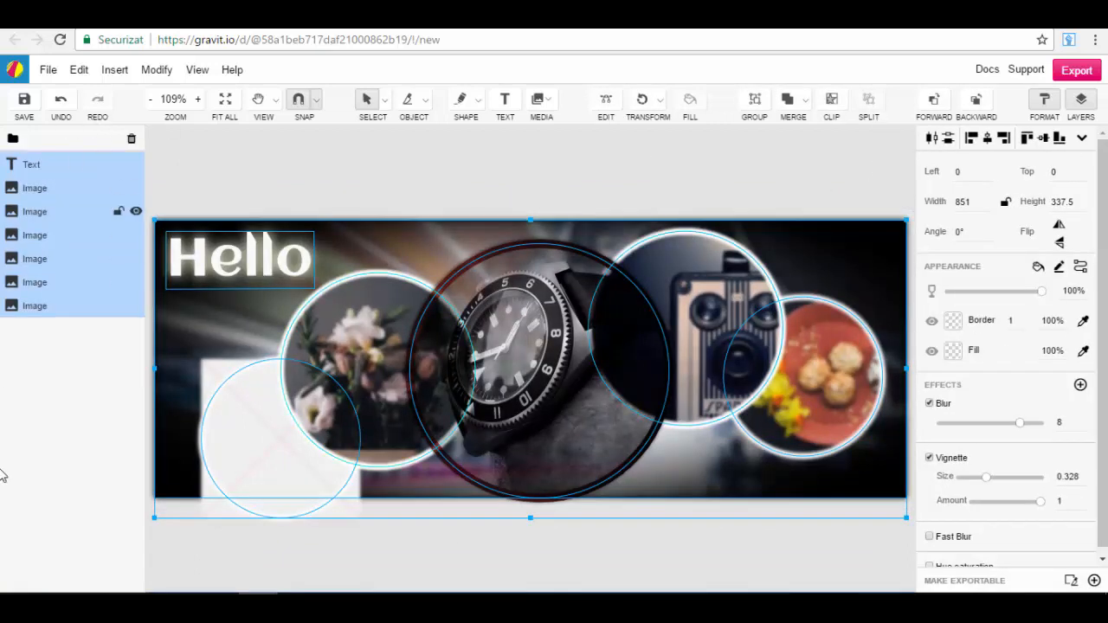
{"action": "left_click", "coordinate": [31, 434]}
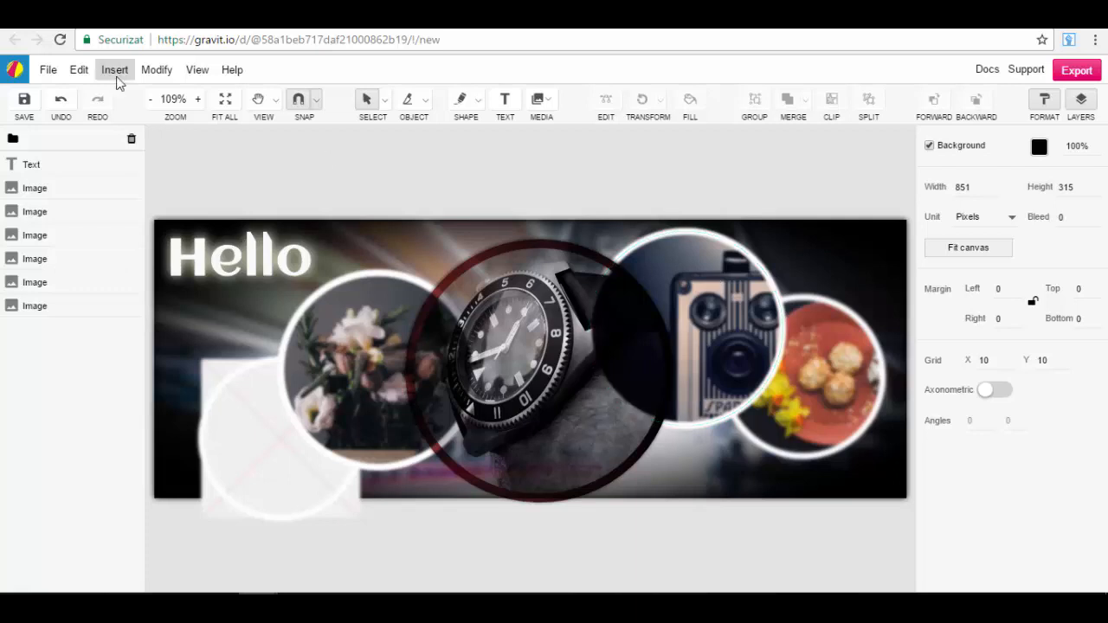
Step: Create a new blank design with the Facebook Cover preset
{"action": "left_click", "coordinate": [45, 69]}
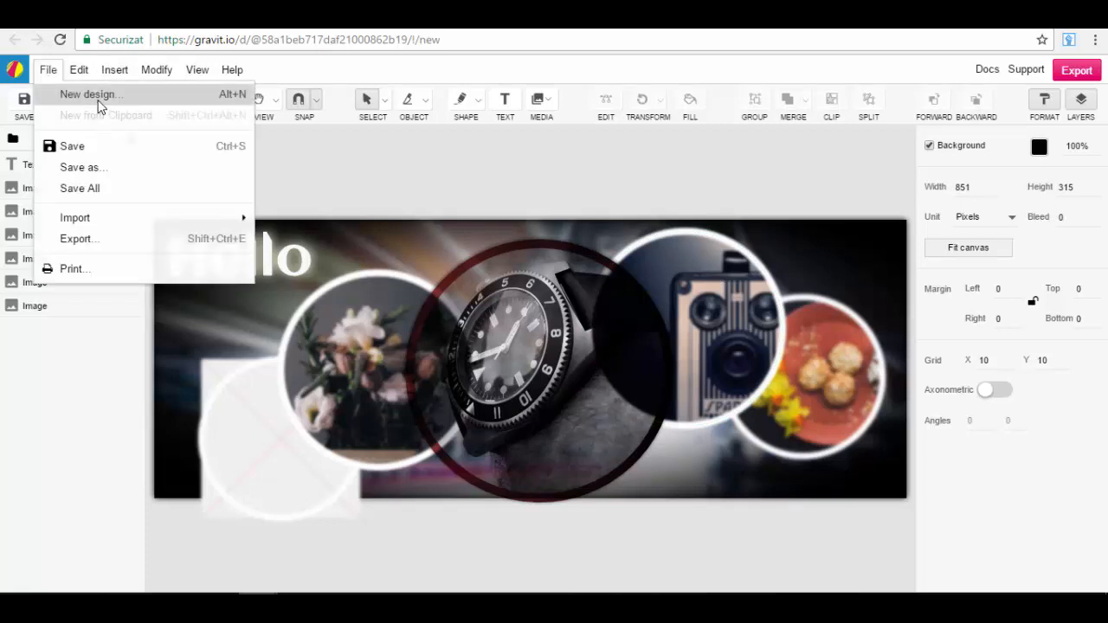
{"action": "left_click", "coordinate": [104, 96]}
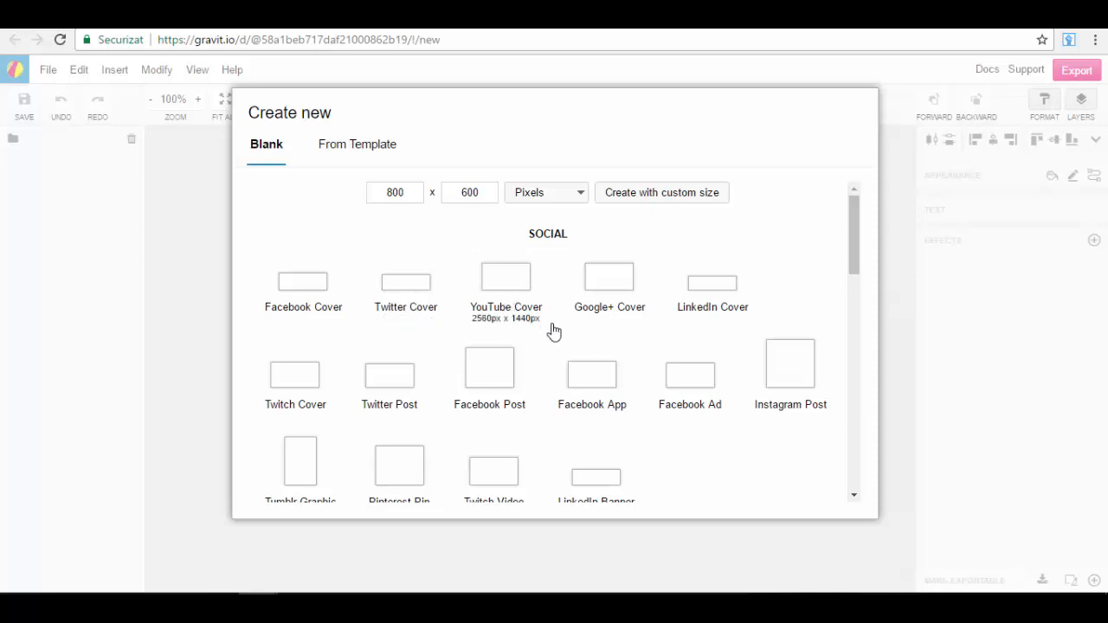
{"action": "left_click", "coordinate": [315, 293]}
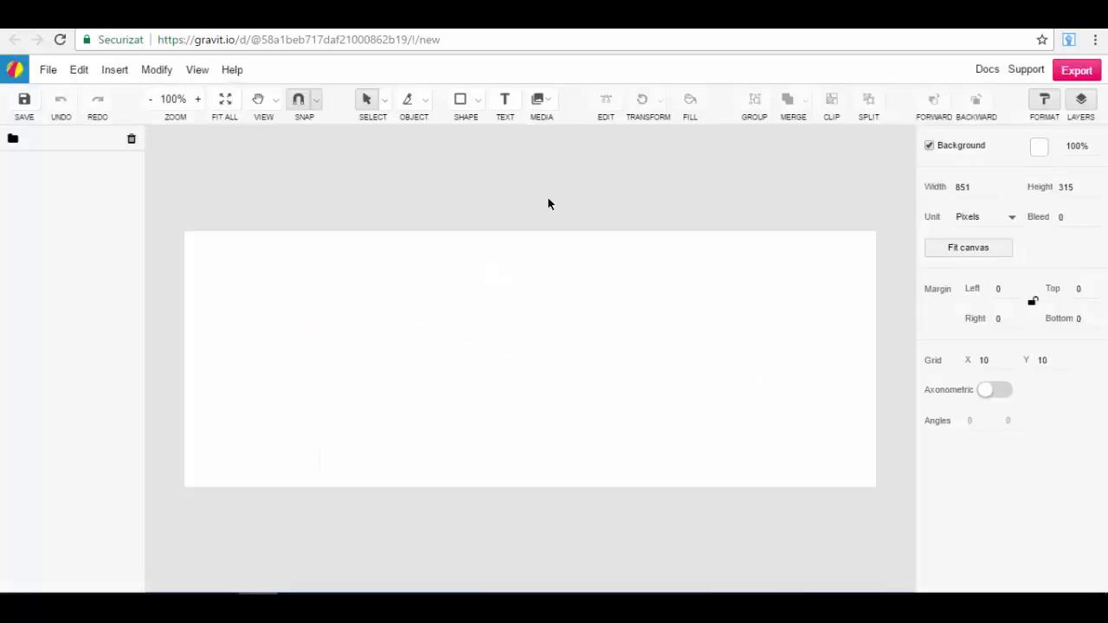